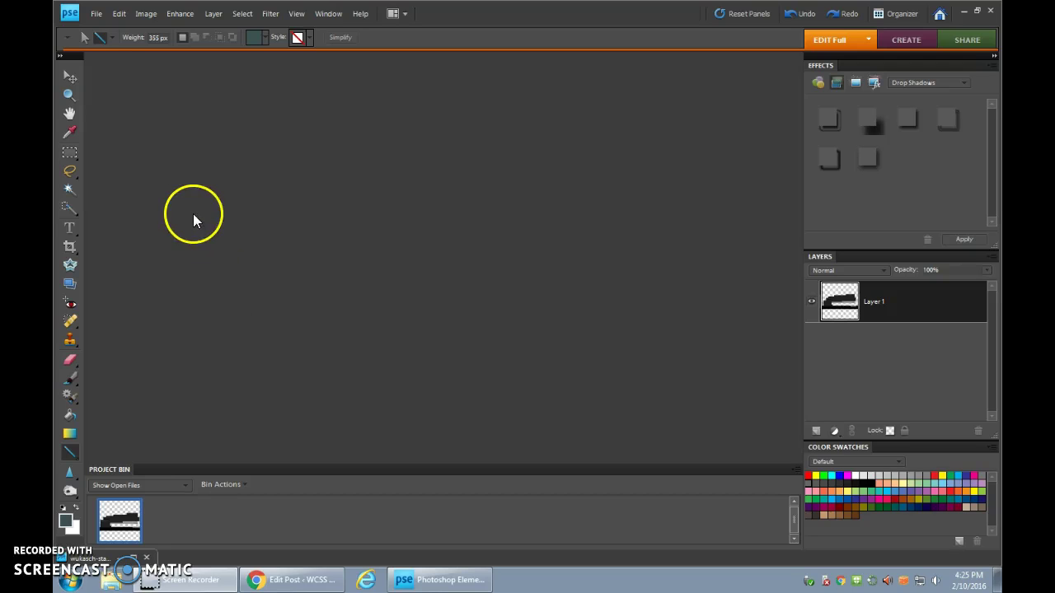
# - Start a new blank file measured in pixels, 30 wide by 30 high
pyautogui.click(96, 15)
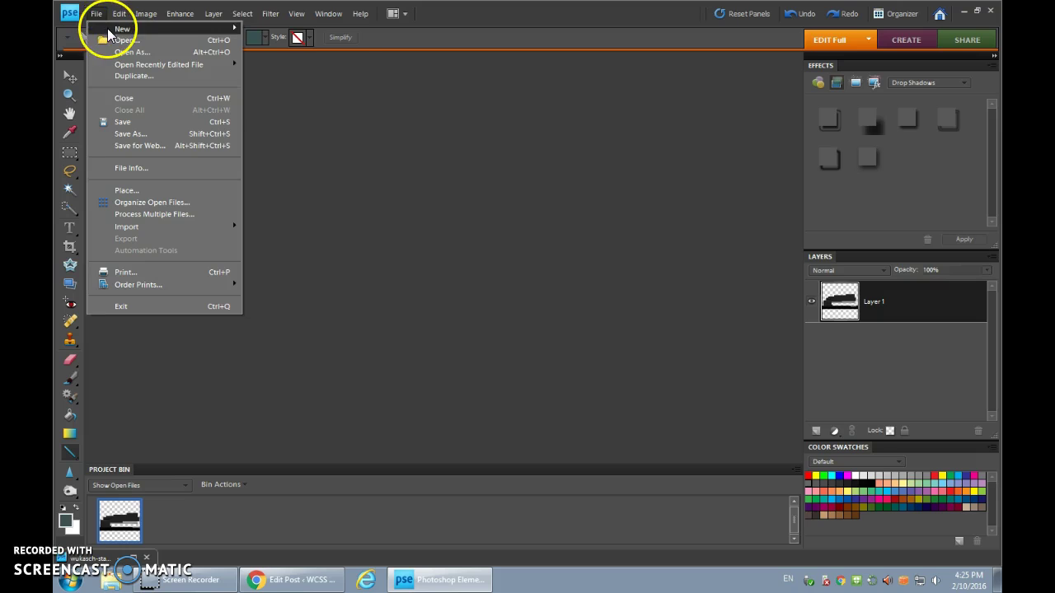
pyautogui.moveTo(122, 29)
pyautogui.click(271, 29)
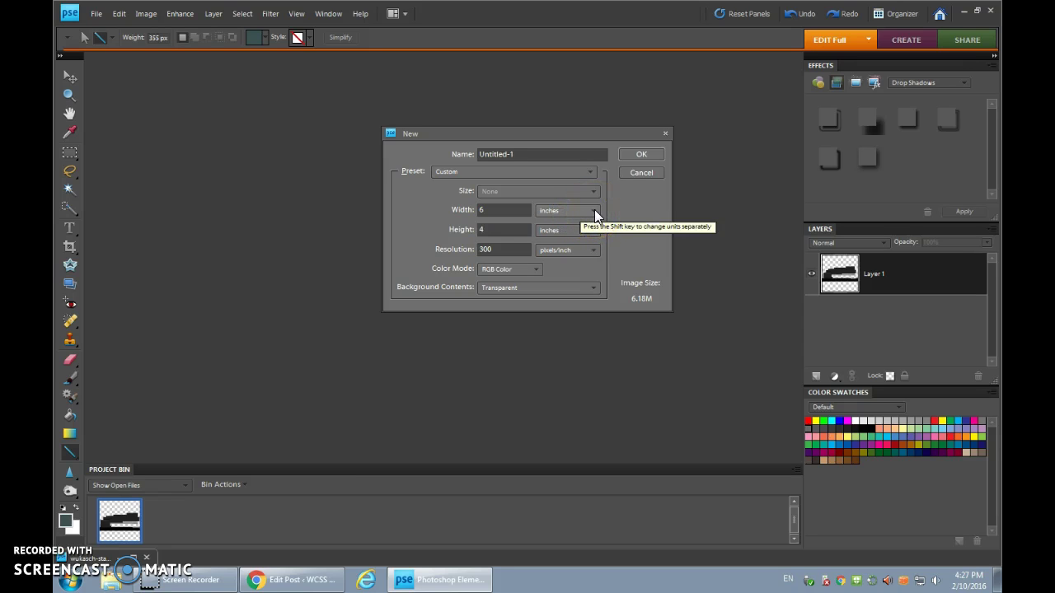
pyautogui.click(594, 210)
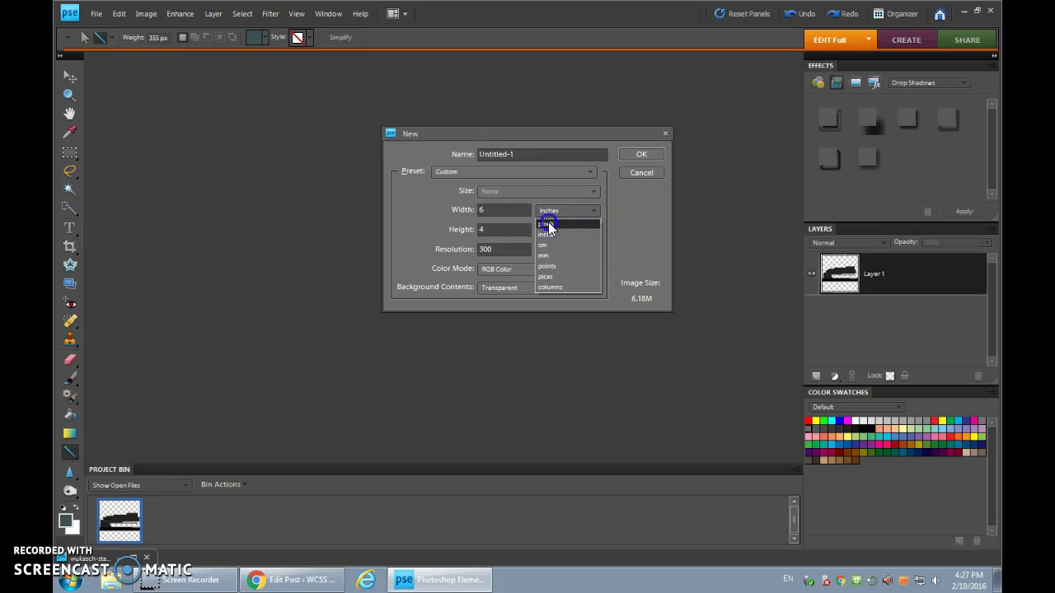
pyautogui.click(548, 221)
pyautogui.click(461, 210)
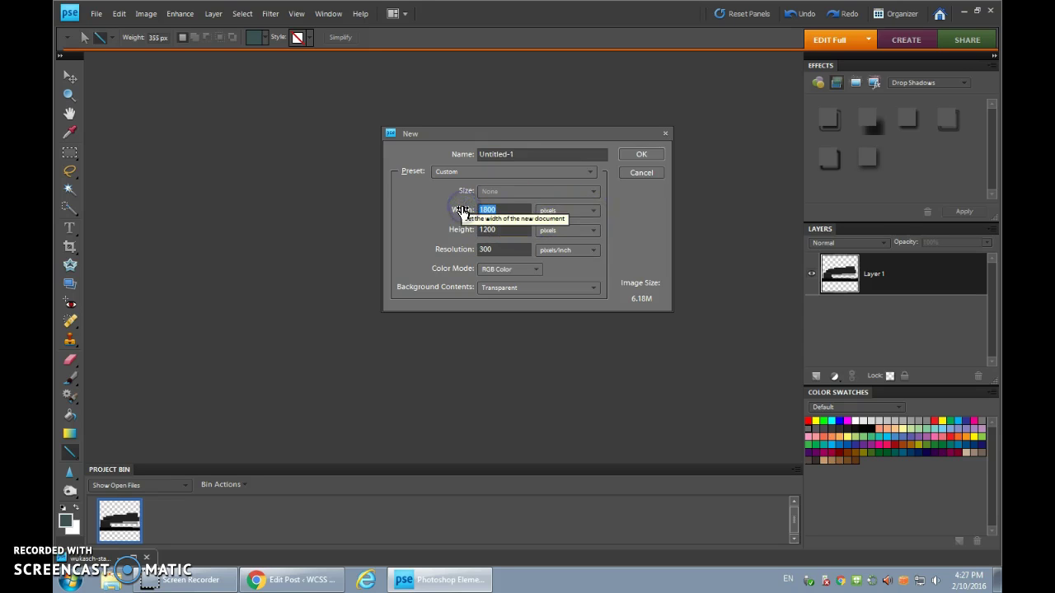
pyautogui.click(491, 234)
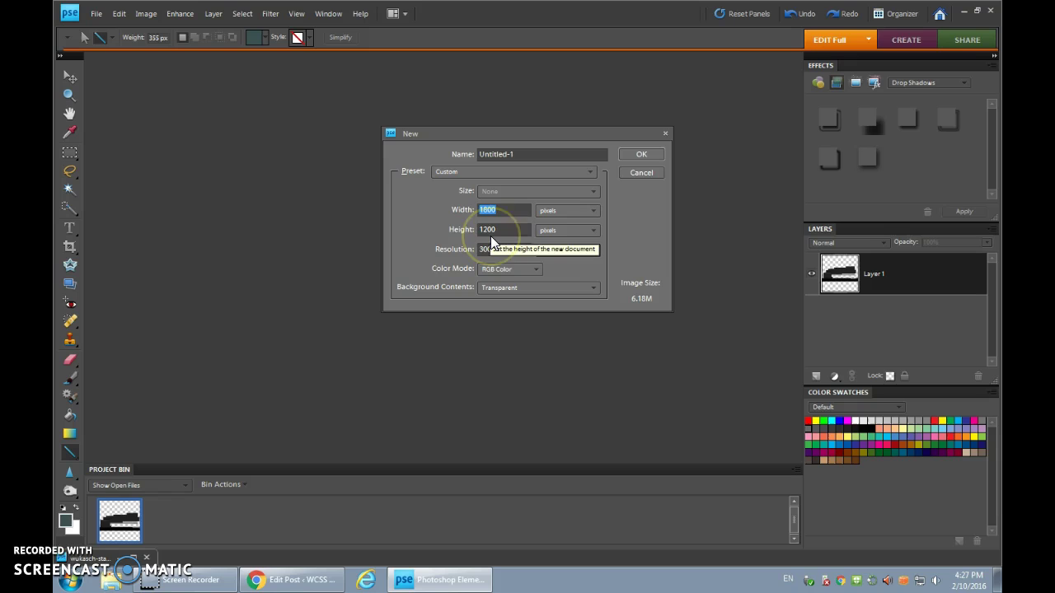
pyautogui.write('30')
pyautogui.press('Tab')
pyautogui.press('Tab')
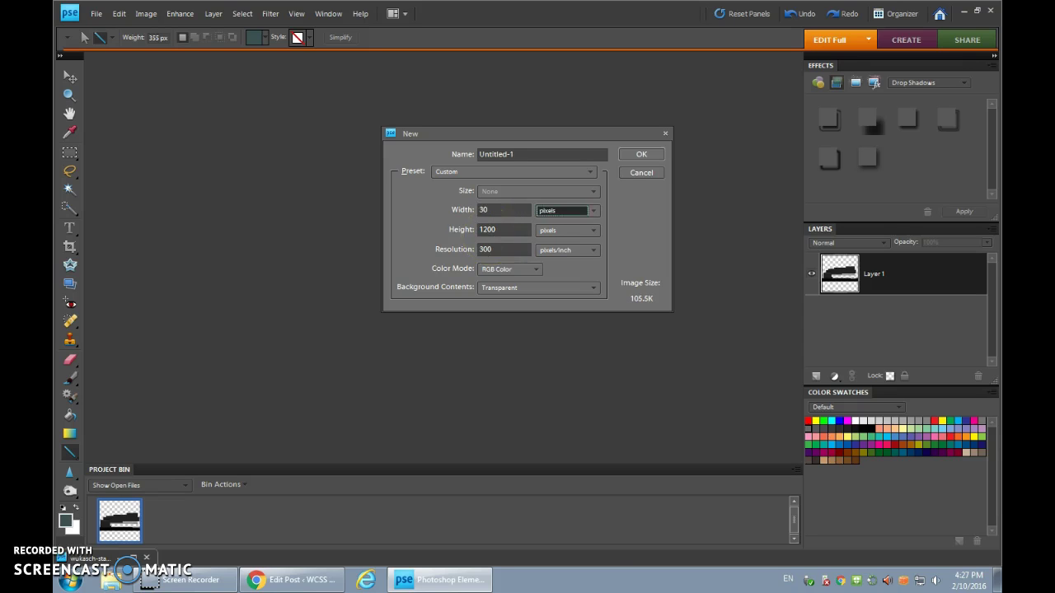
pyautogui.write('30')
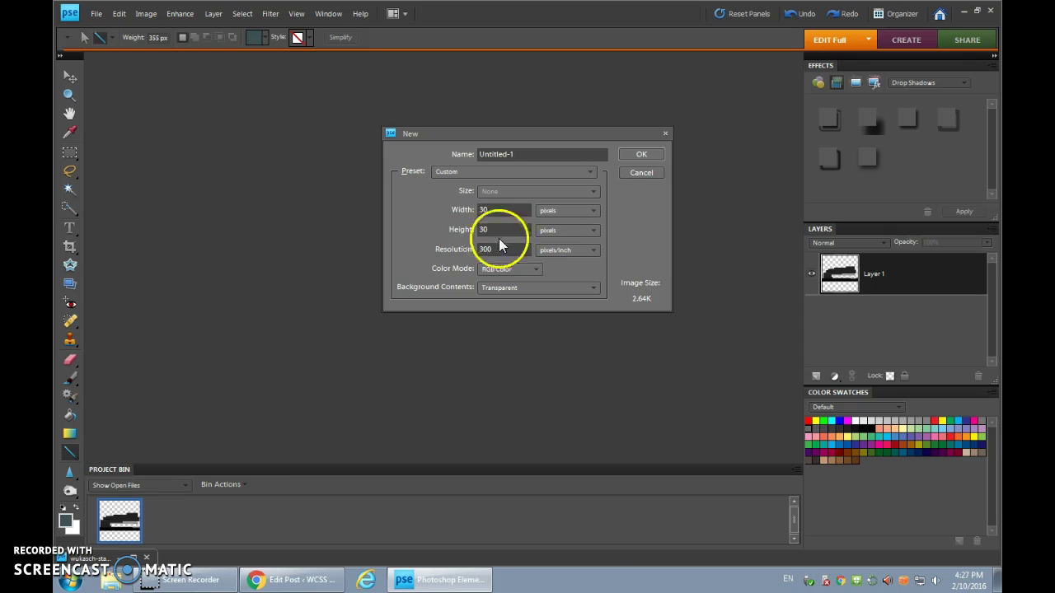
# - Set the new file's resolution to 72 ppi with Transparent background contents
pyautogui.moveTo(500, 246); pyautogui.dragTo(454, 247)
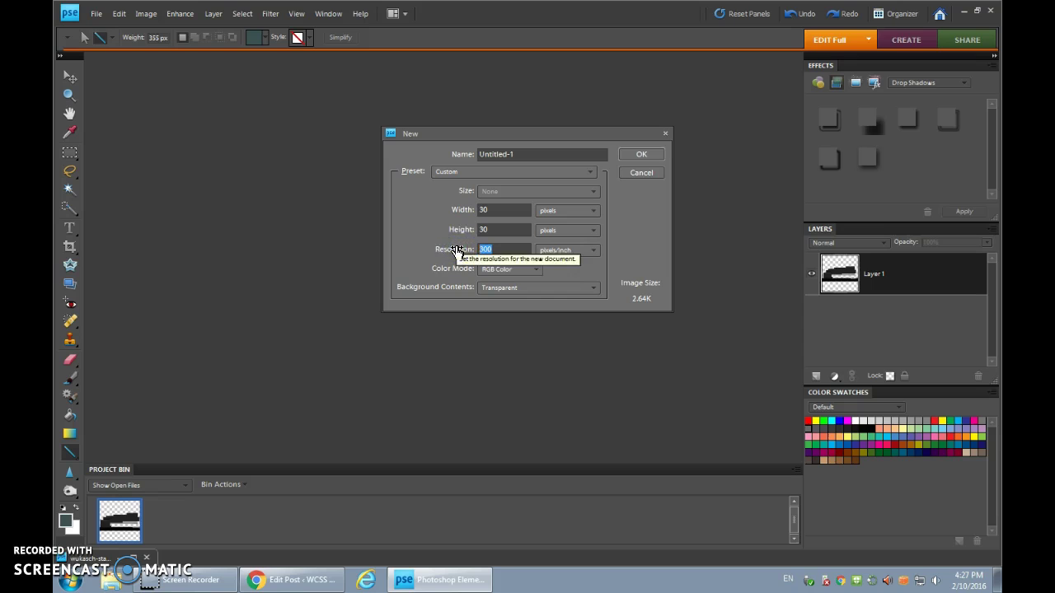
pyautogui.write('72')
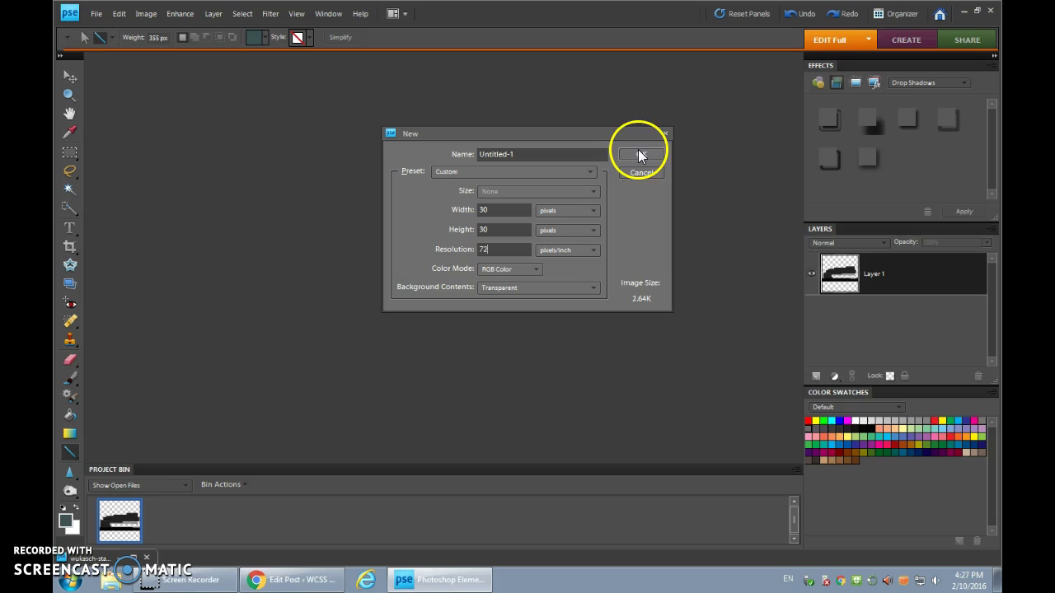
pyautogui.click(633, 156)
pyautogui.click(539, 288)
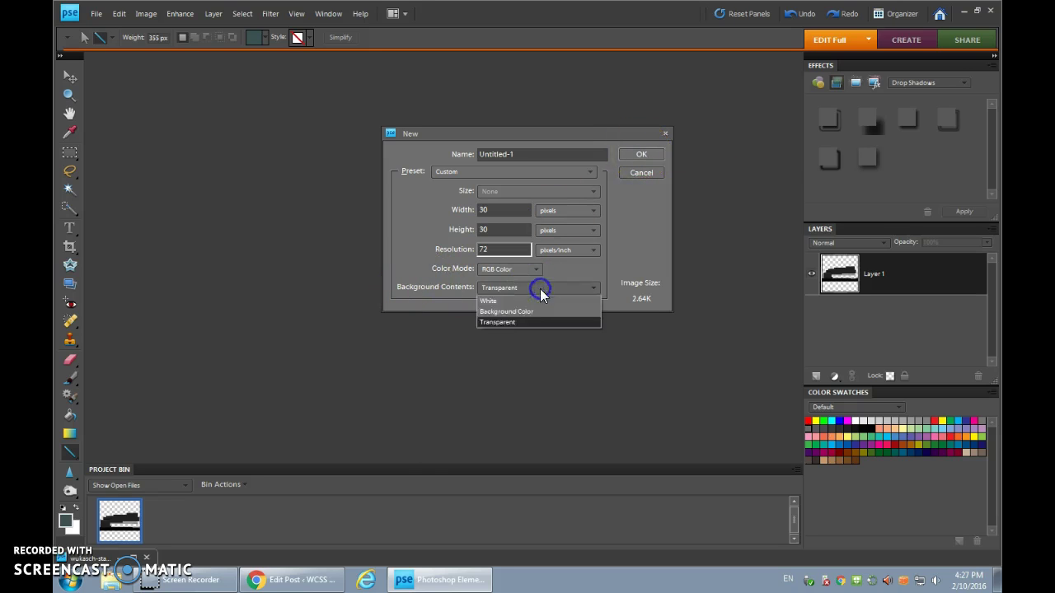
pyautogui.click(500, 325)
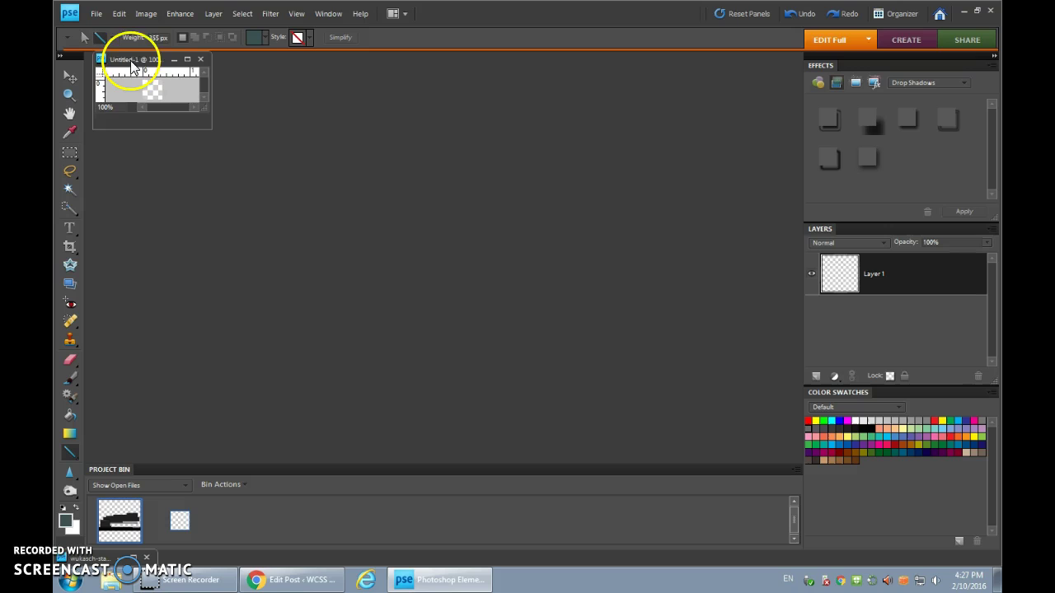
# - Reposition the Untitled-1 window and zoom the 30-pixel canvas to 1600%
pyautogui.moveTo(139, 62); pyautogui.dragTo(398, 58)
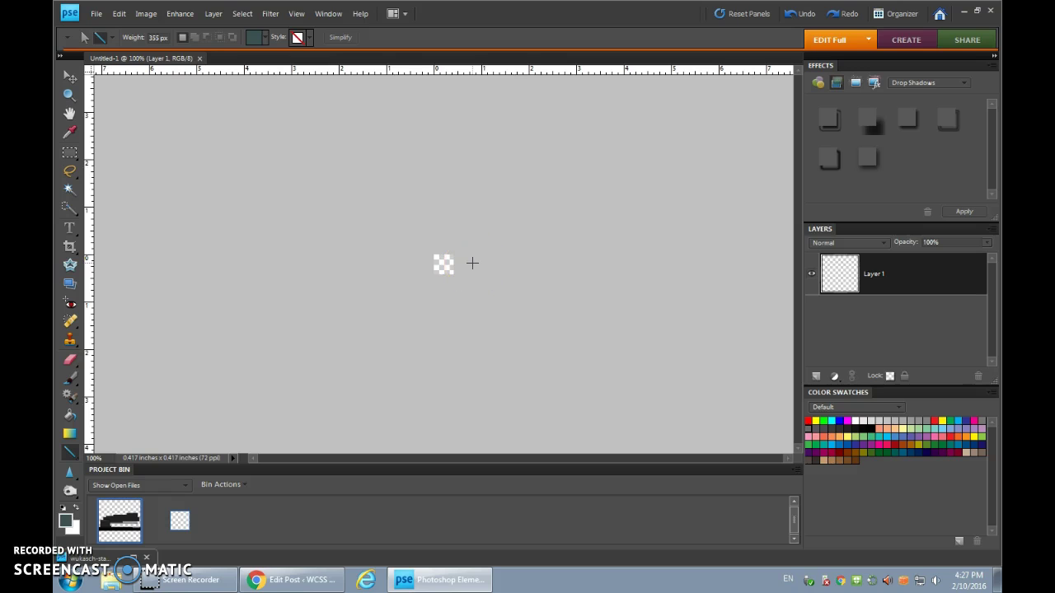
pyautogui.moveTo(472, 263); pyautogui.dragTo(457, 268)
pyautogui.scroll(7, 458, 268)
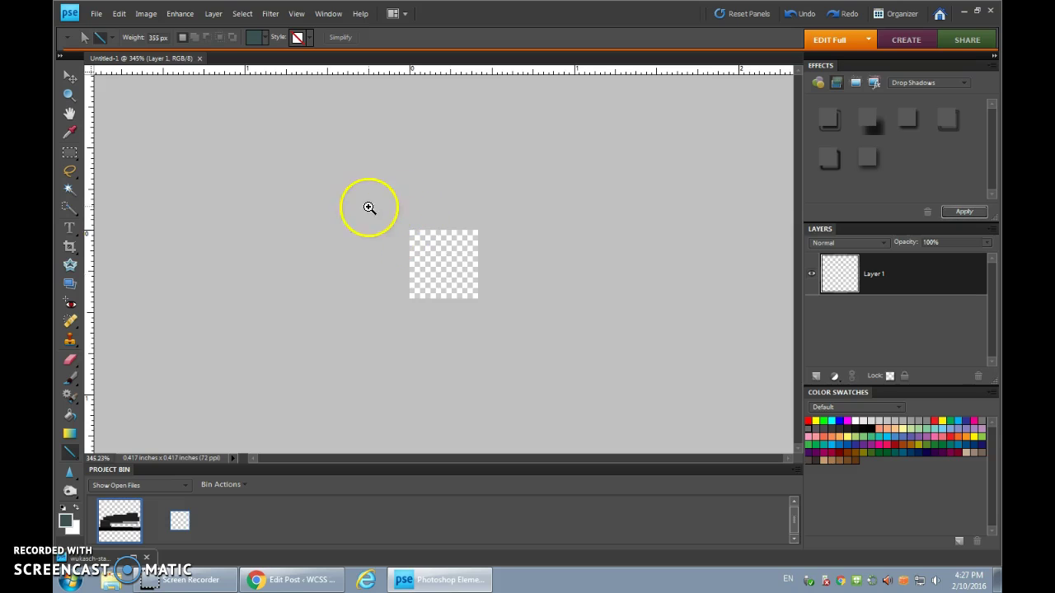
pyautogui.click(417, 248)
pyautogui.hotkey('ctrl', '0')
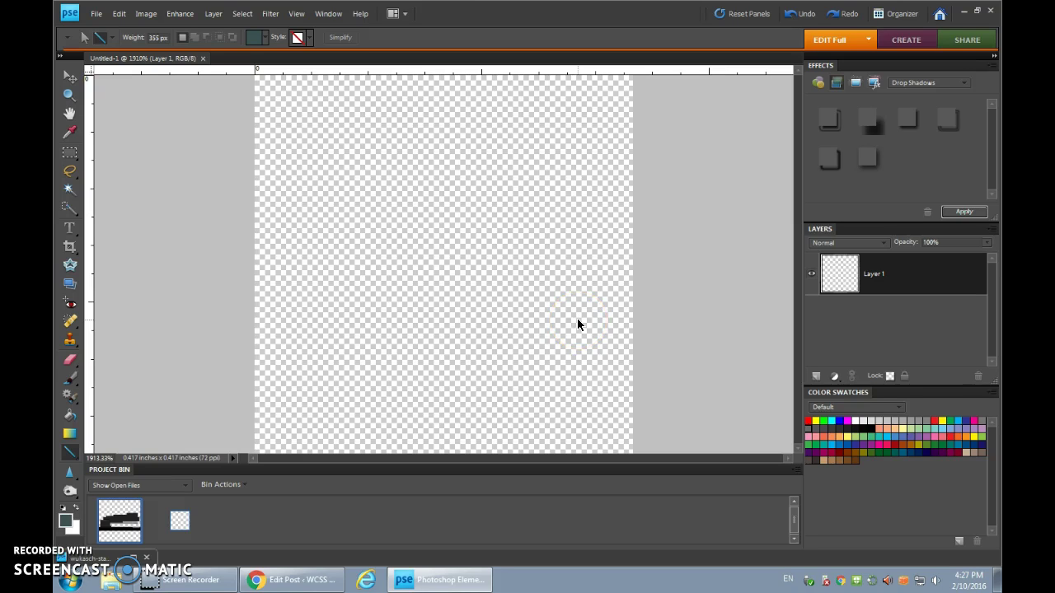
pyautogui.hotkey('ctrl', '-')
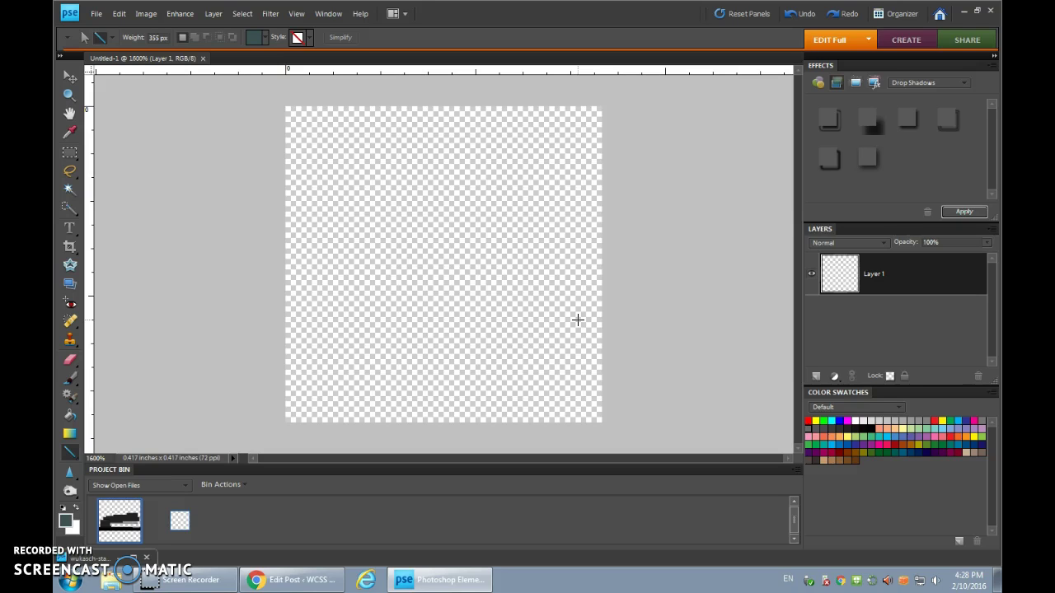
pyautogui.click(350, 148)
# - Choose the Pencil tool from the brush tool variants
pyautogui.click(72, 379)
pyautogui.rightClick(74, 379)
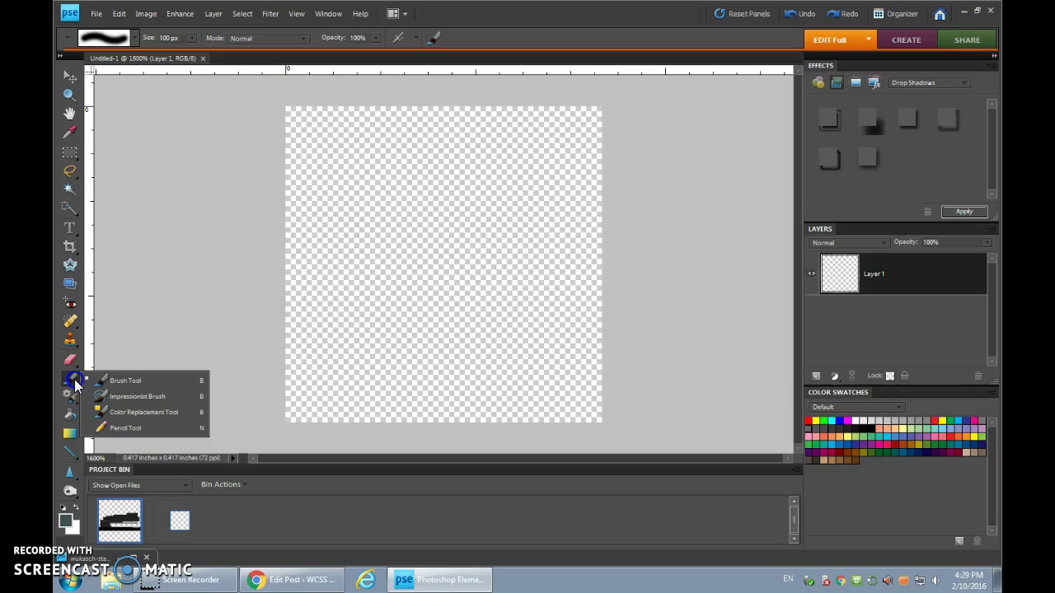
pyautogui.click(112, 381)
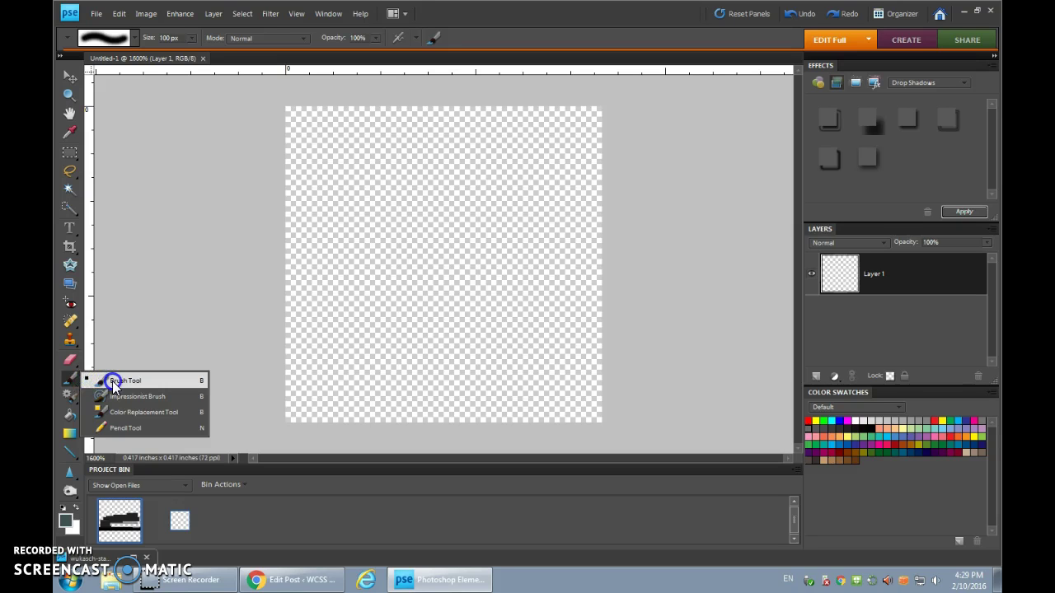
pyautogui.click(125, 426)
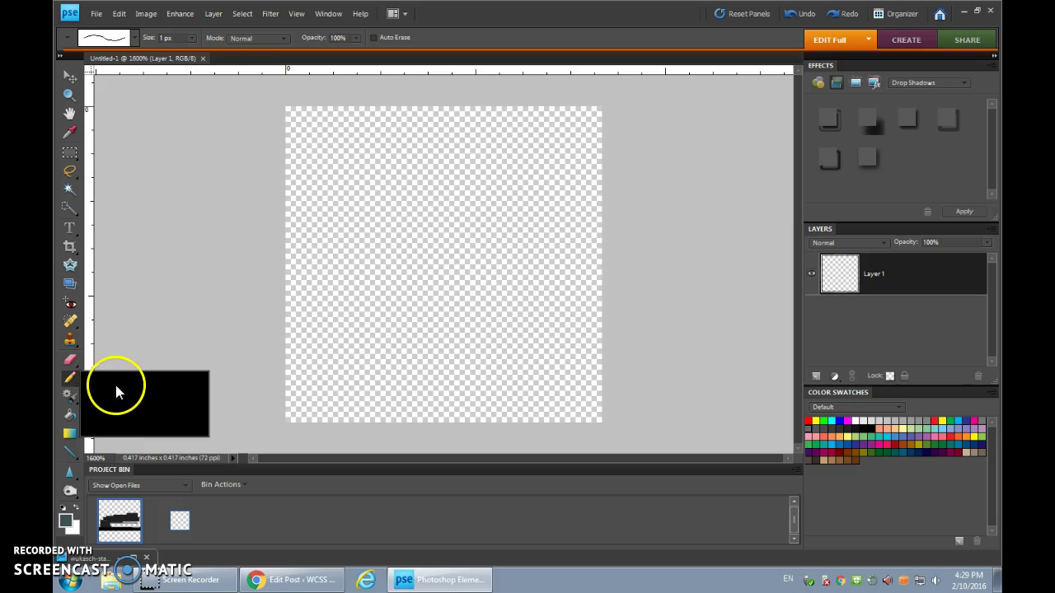
pyautogui.click(73, 232)
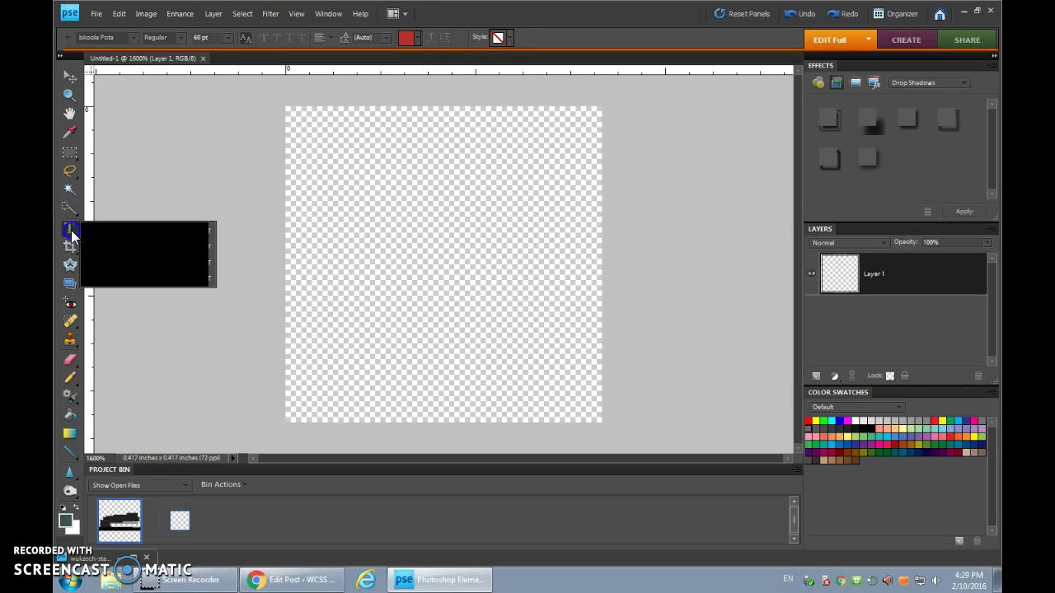
pyautogui.moveTo(69, 377)
pyautogui.mouseDown()
pyautogui.moveTo(108, 401)
pyautogui.moveTo(106, 425)
pyautogui.mouseUp()
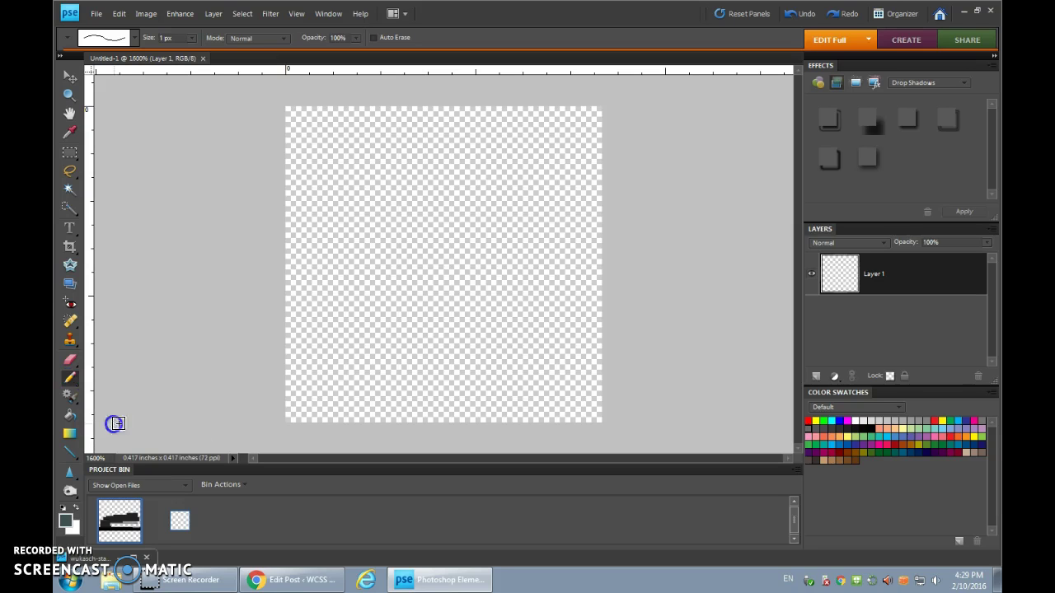
# - Load the Square Brushes library and pick its 1 px square tip
pyautogui.click(135, 37)
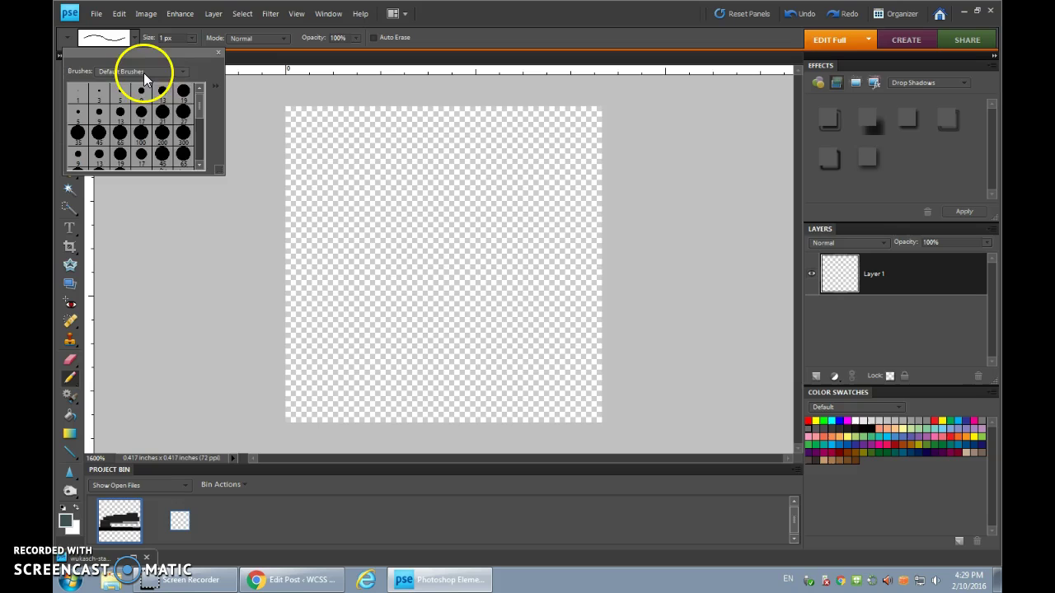
pyautogui.click(143, 72)
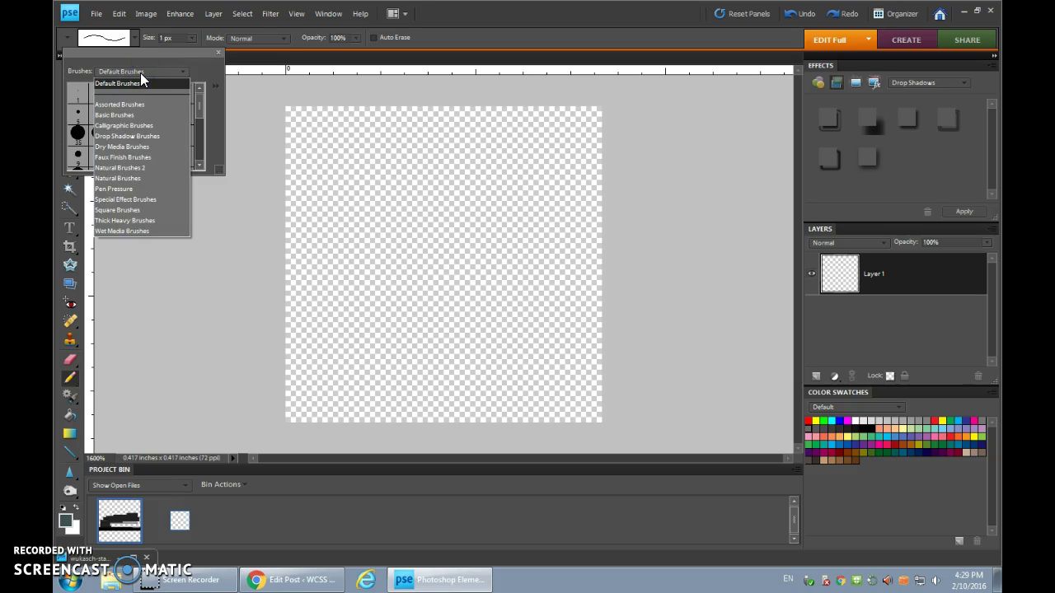
pyautogui.moveTo(140, 73)
pyautogui.mouseDown()
pyautogui.moveTo(117, 141)
pyautogui.moveTo(124, 211)
pyautogui.mouseUp()
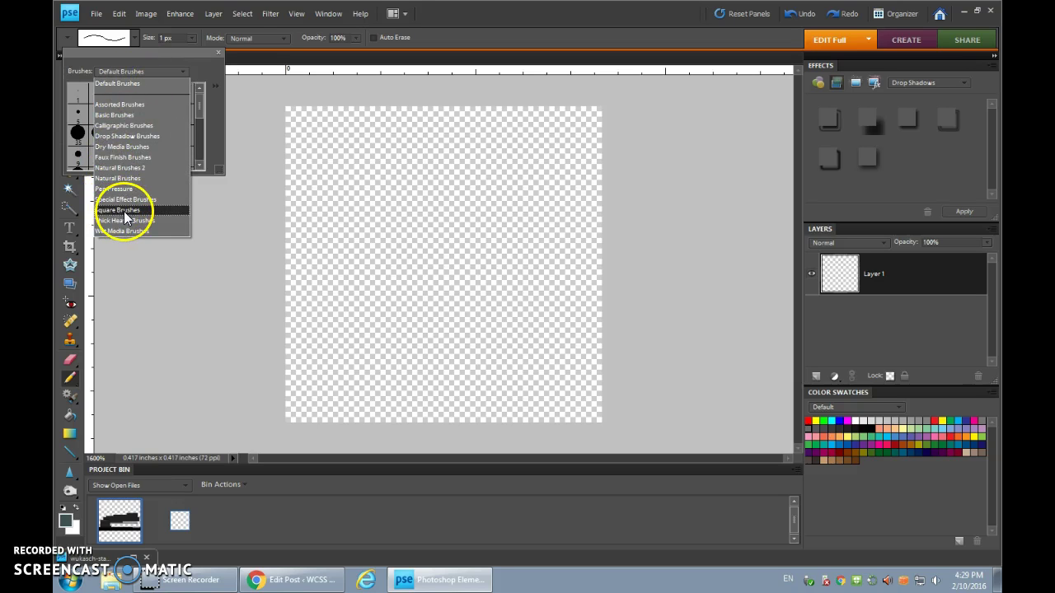
pyautogui.click(122, 210)
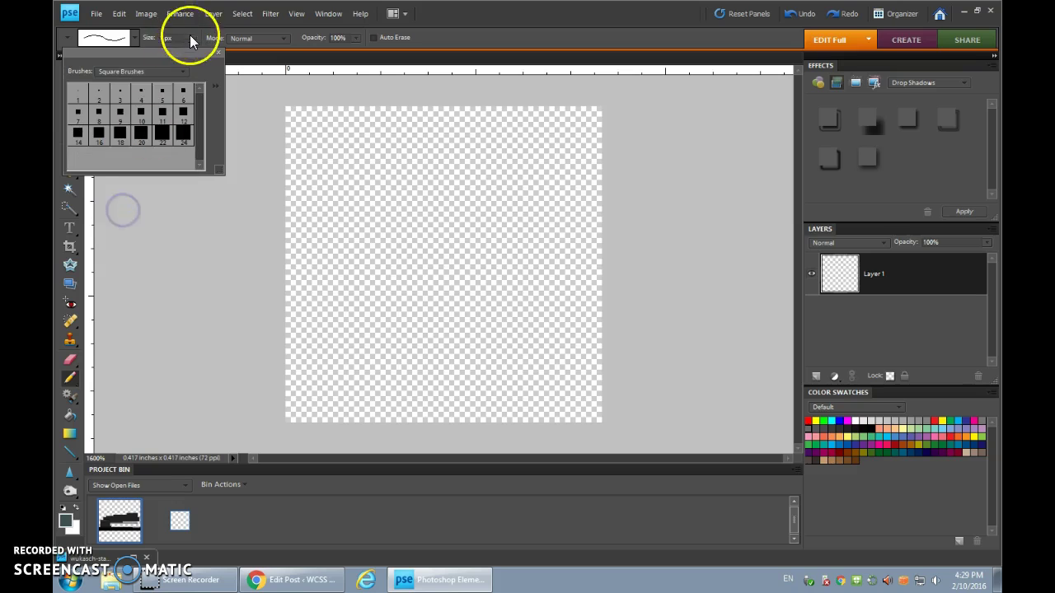
pyautogui.click(70, 99)
pyautogui.click(157, 38)
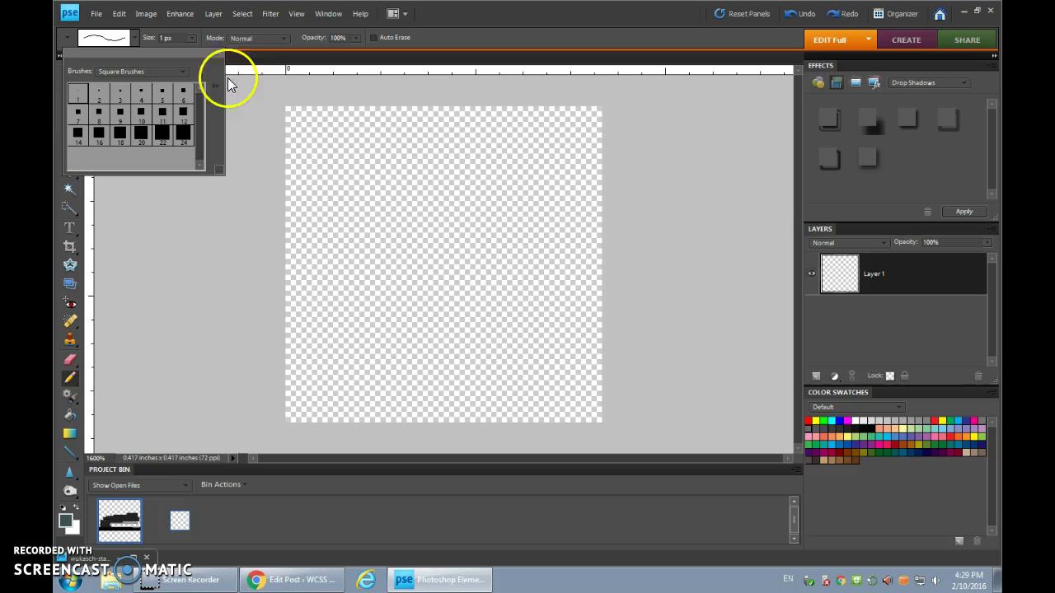
pyautogui.click(252, 77)
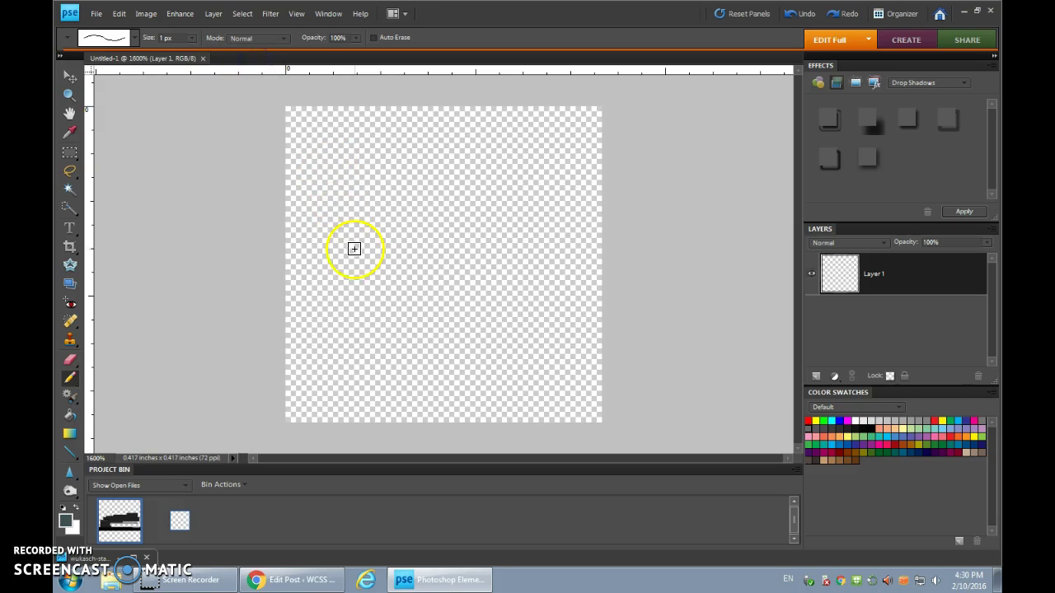
pyautogui.moveTo(353, 286)
pyautogui.mouseDown()
pyautogui.moveTo(396, 220)
pyautogui.moveTo(480, 306)
pyautogui.moveTo(370, 348)
pyautogui.moveTo(510, 265)
pyautogui.mouseUp()
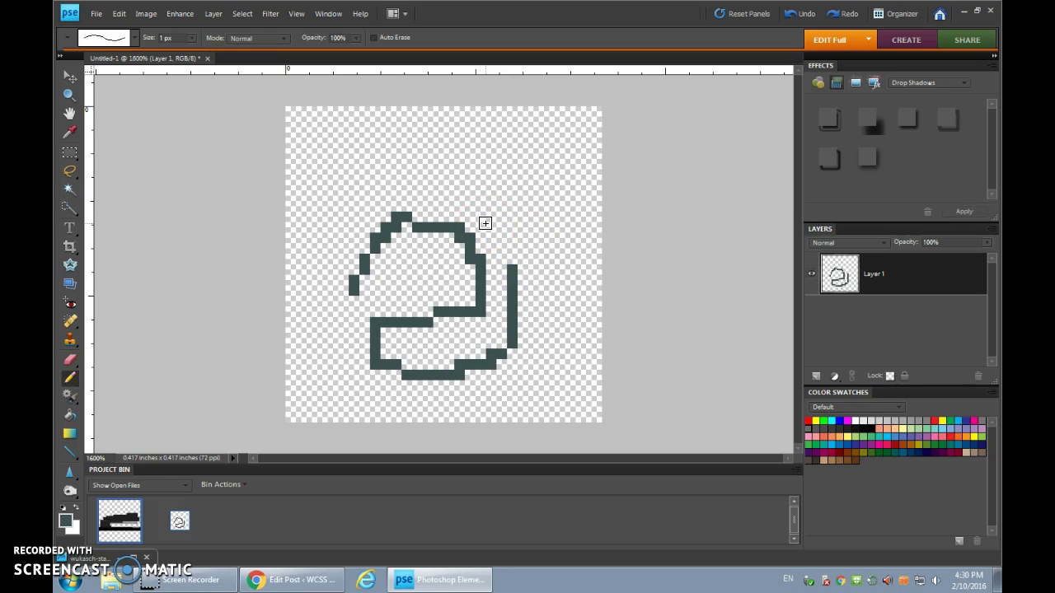
pyautogui.hotkey('ctrl', 'z')
pyautogui.click(141, 285)
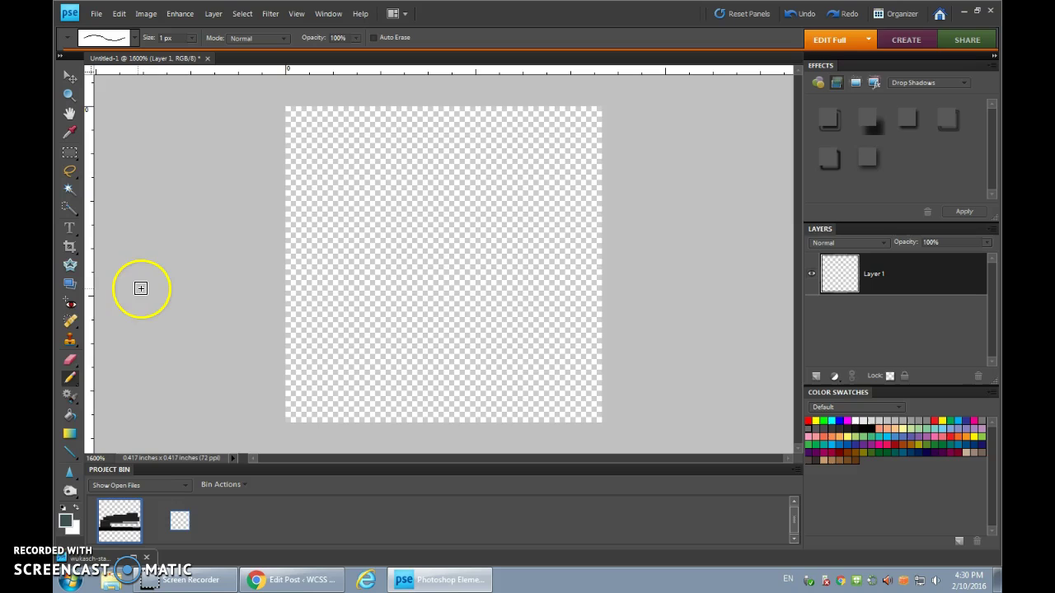
pyautogui.click(71, 380)
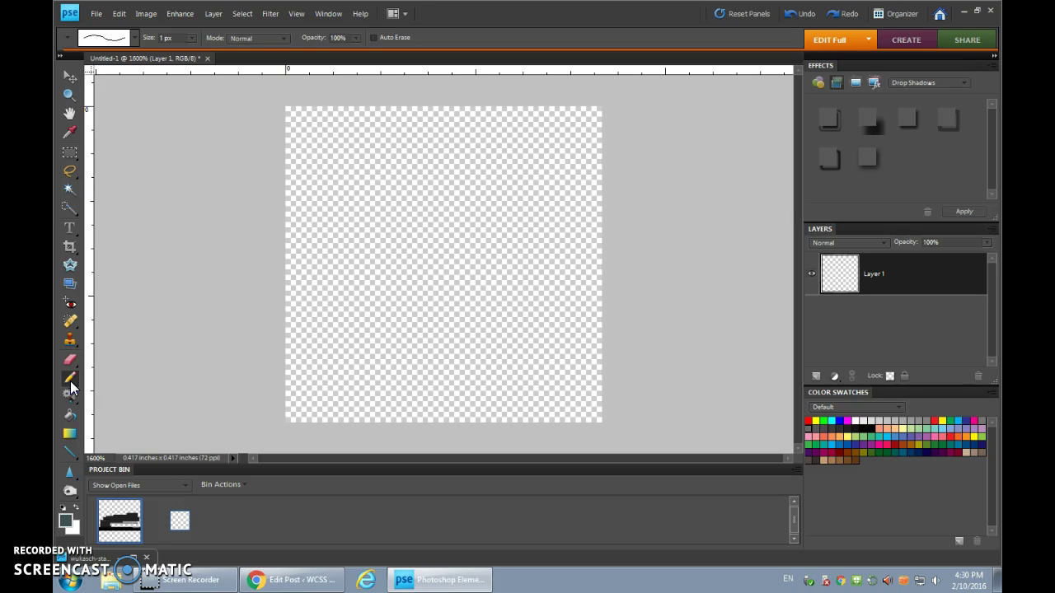
pyautogui.click(71, 380)
# - Toggle Color Swatches in the Window menu so the panel shows again
pyautogui.click(329, 15)
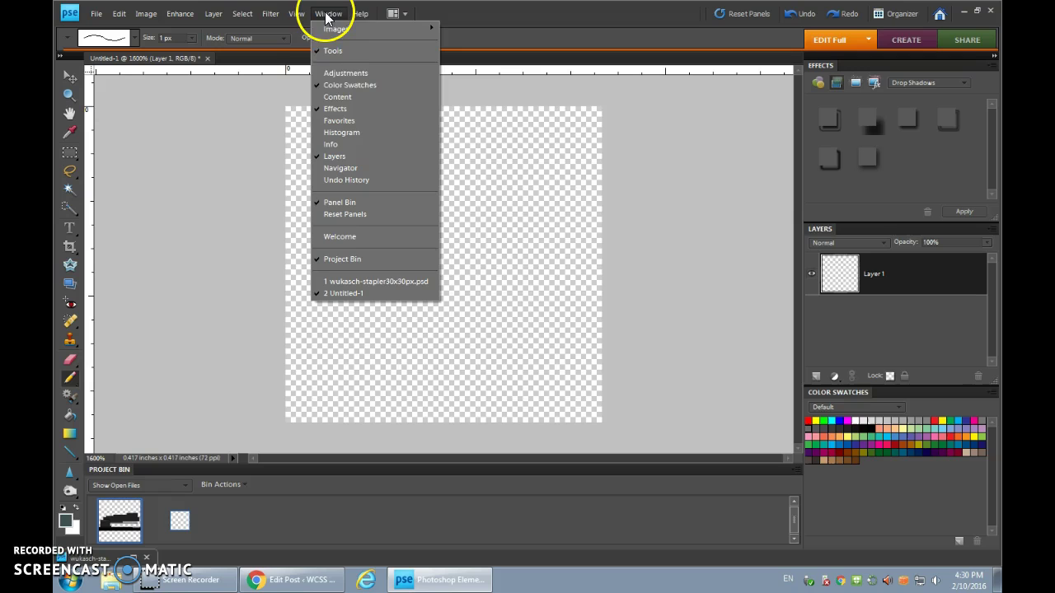
pyautogui.click(335, 85)
pyautogui.click(328, 14)
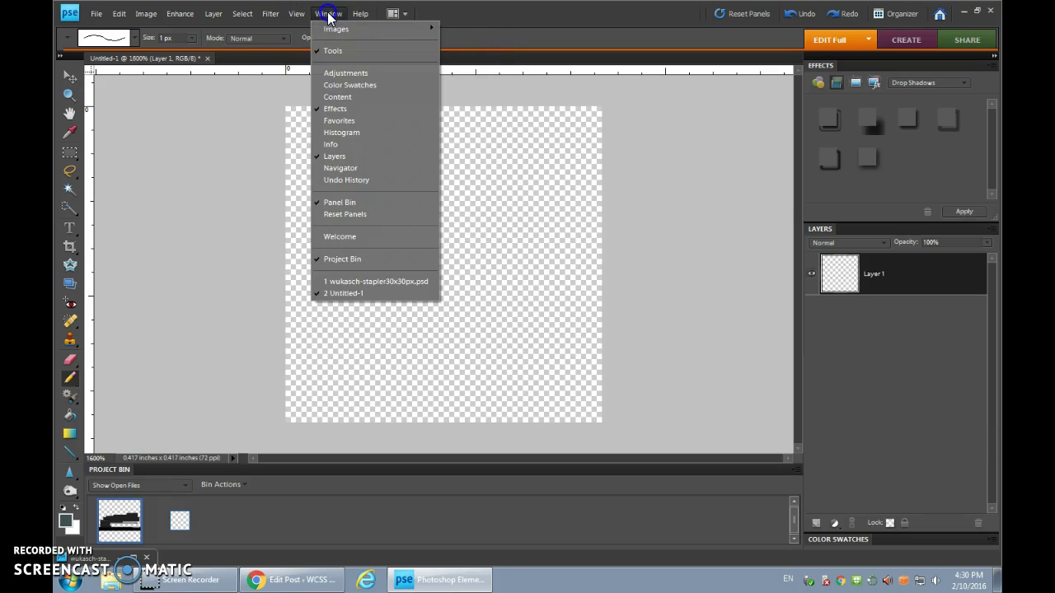
pyautogui.click(333, 86)
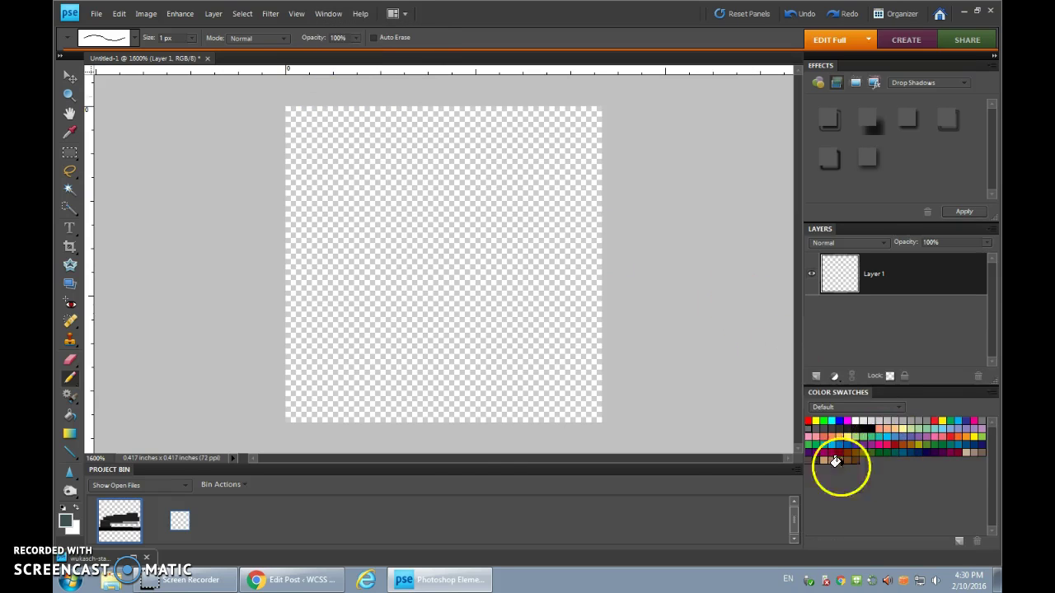
# - Set the foreground colour to a pale manila beige, d2c898
pyautogui.click(65, 519)
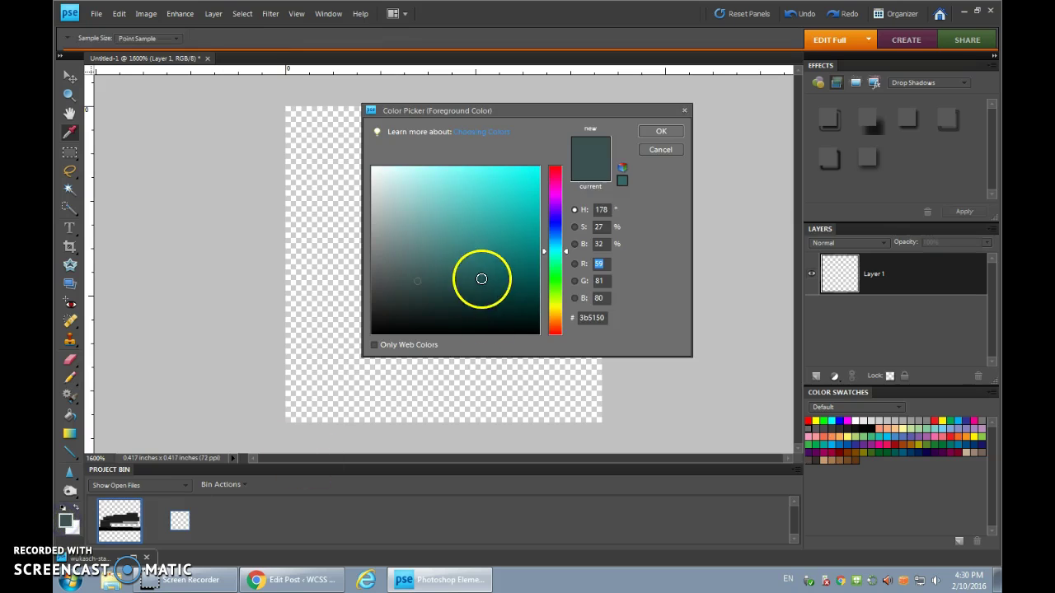
pyautogui.click(556, 312)
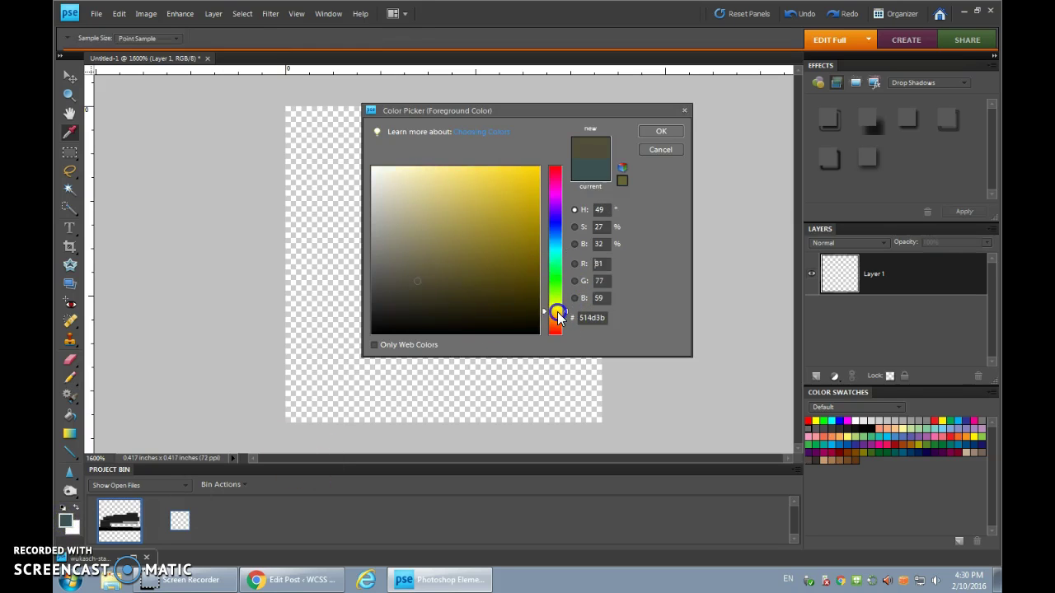
pyautogui.moveTo(497, 250)
pyautogui.mouseDown()
pyautogui.moveTo(456, 224)
pyautogui.moveTo(496, 216)
pyautogui.moveTo(427, 216)
pyautogui.moveTo(410, 190)
pyautogui.mouseUp()
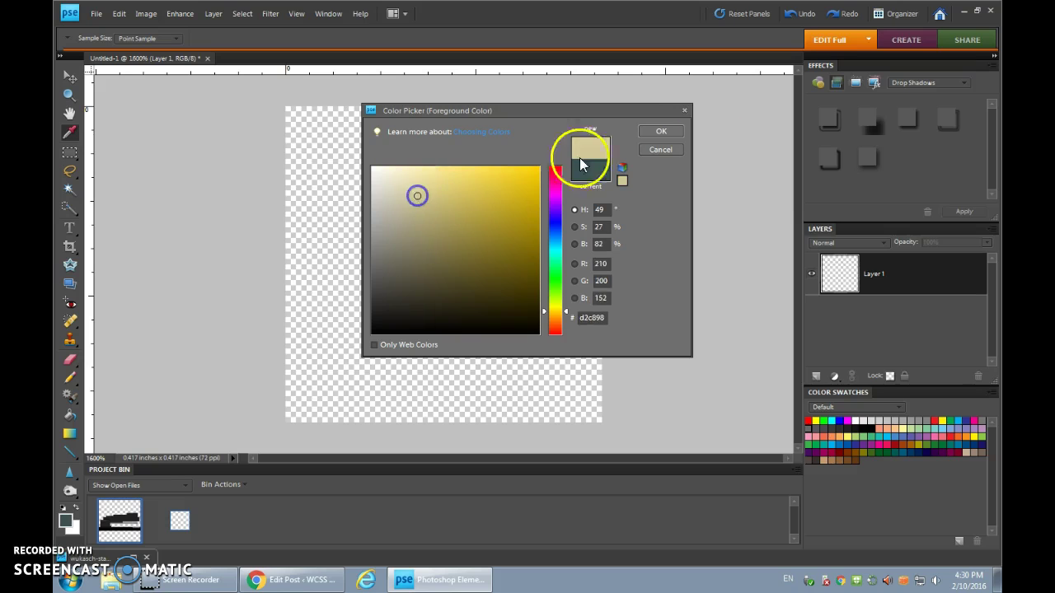
pyautogui.click(657, 130)
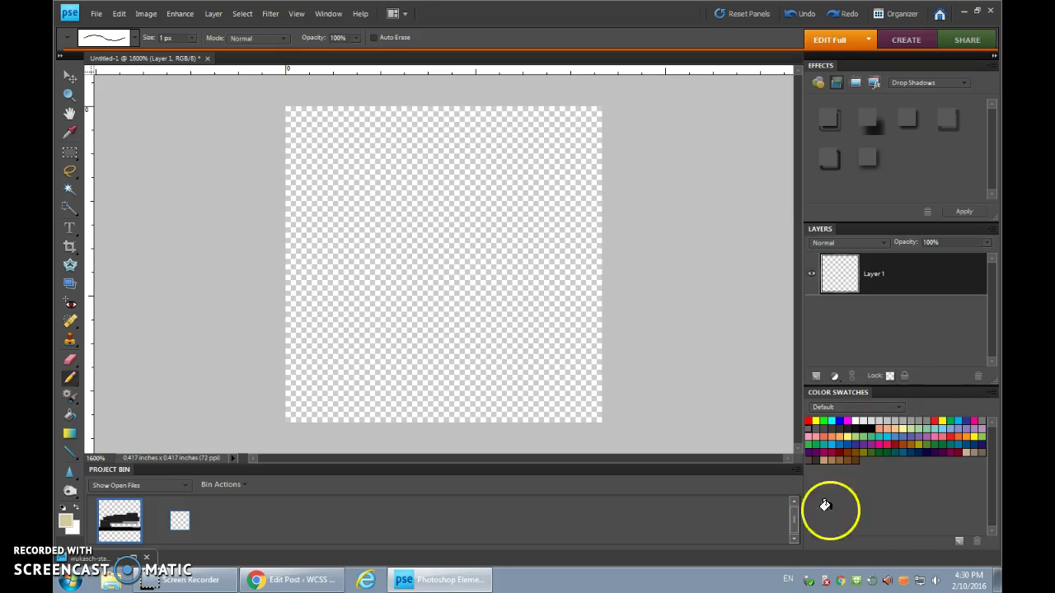
# - Save the medium beige foreground colour as a new swatch
pyautogui.click(957, 546)
pyautogui.click(863, 459)
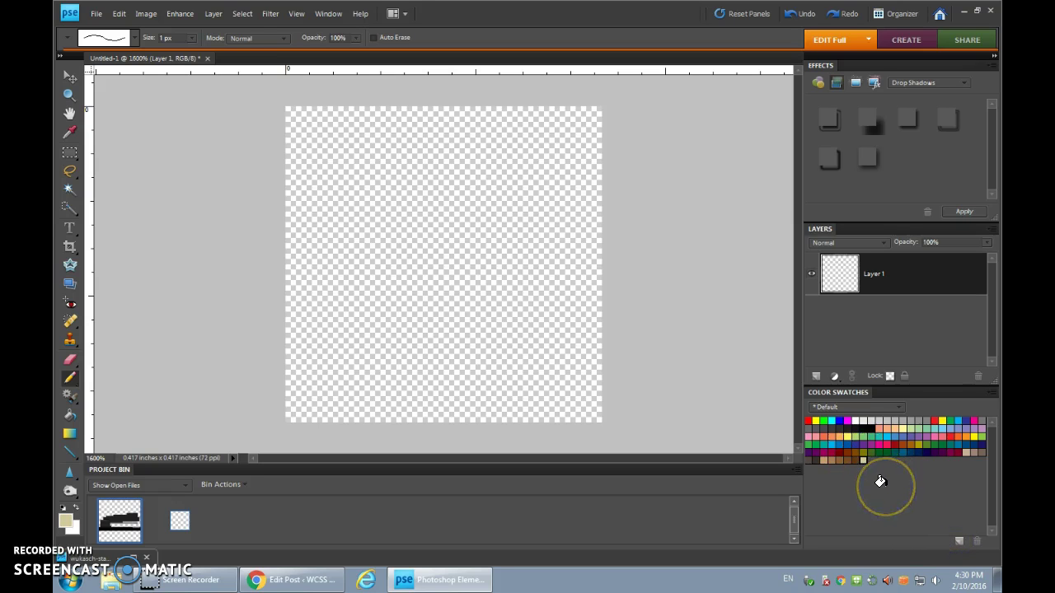
pyautogui.click(877, 482)
pyautogui.click(866, 458)
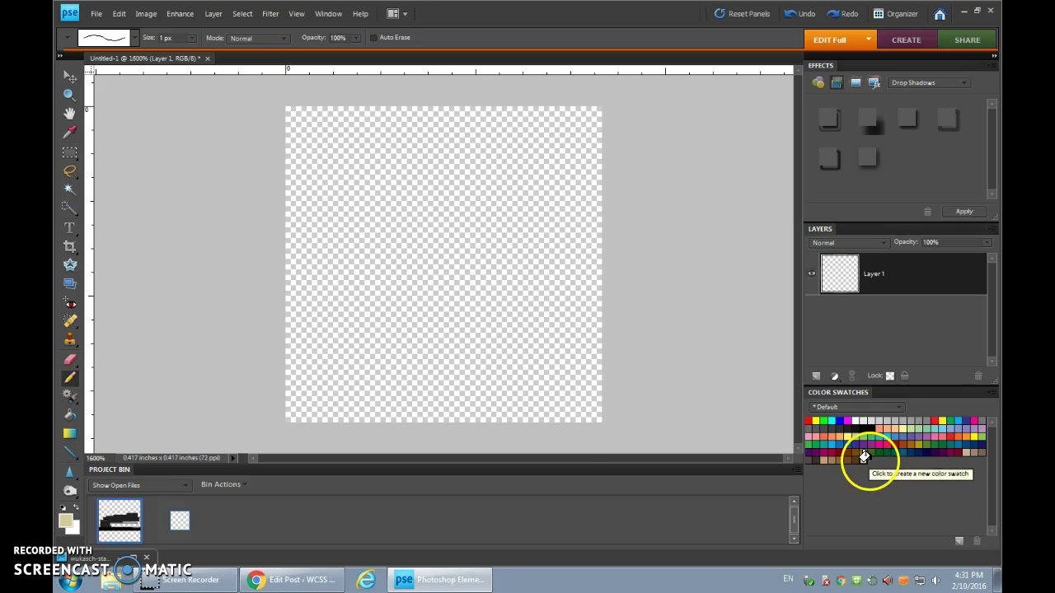
# - Pick a lighter manila tone and save it as a swatch
pyautogui.click(65, 519)
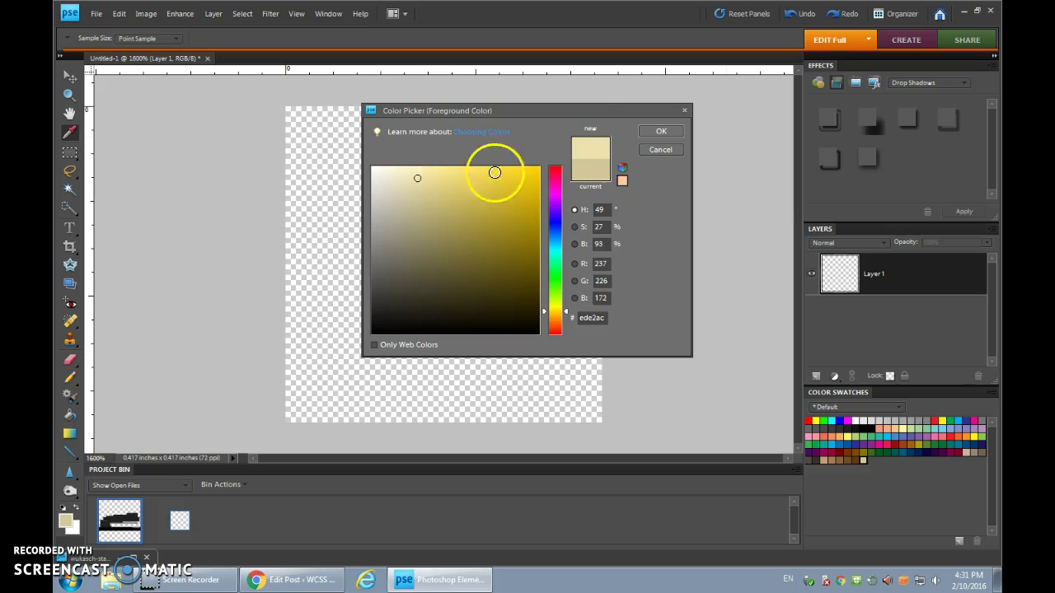
pyautogui.click(651, 134)
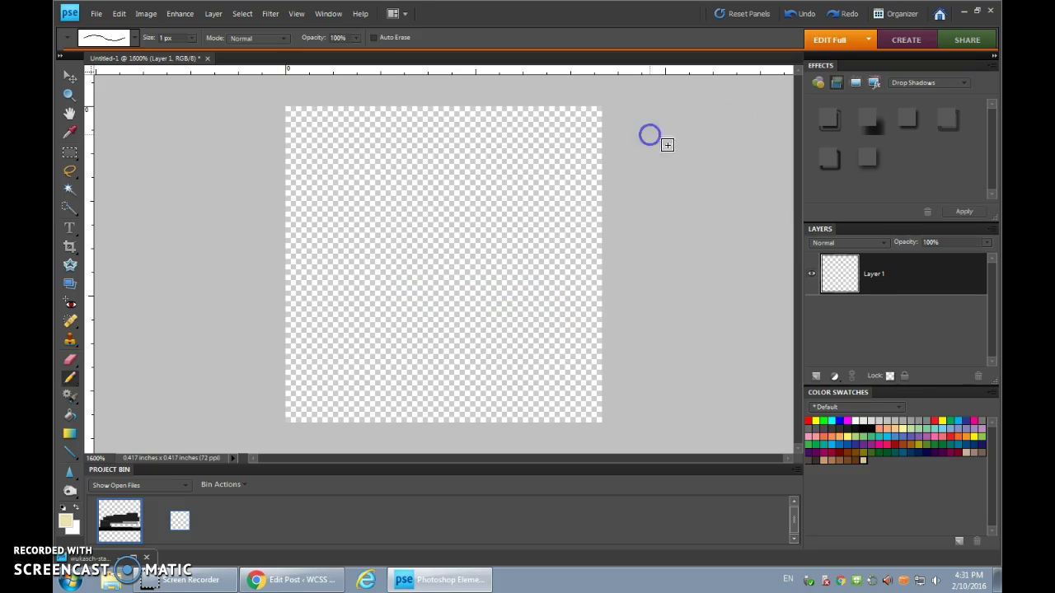
pyautogui.click(959, 542)
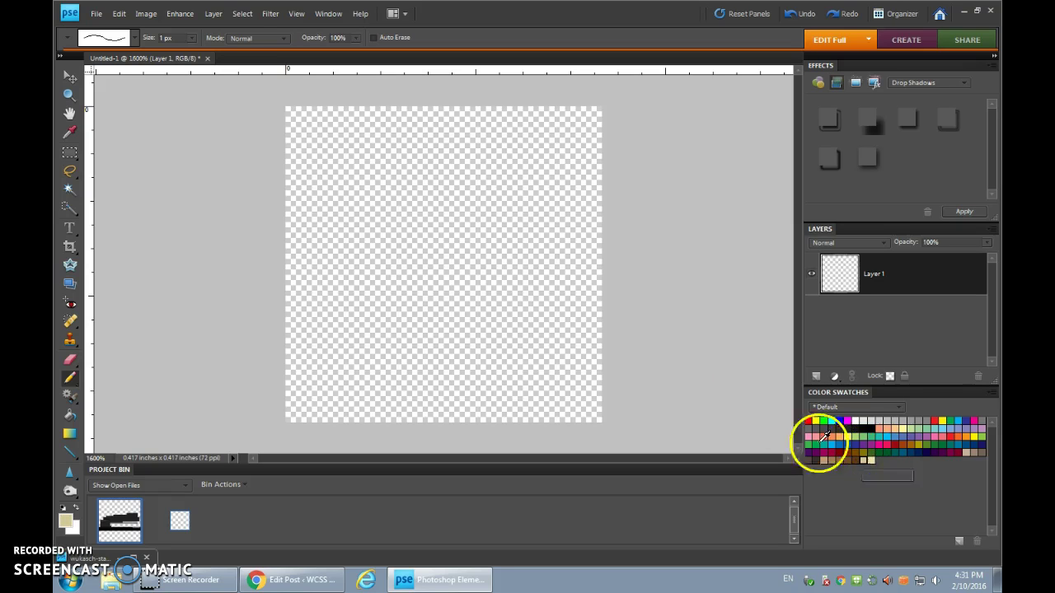
# - Pick a darker tan, a29a75, and save it as a swatch
pyautogui.click(66, 521)
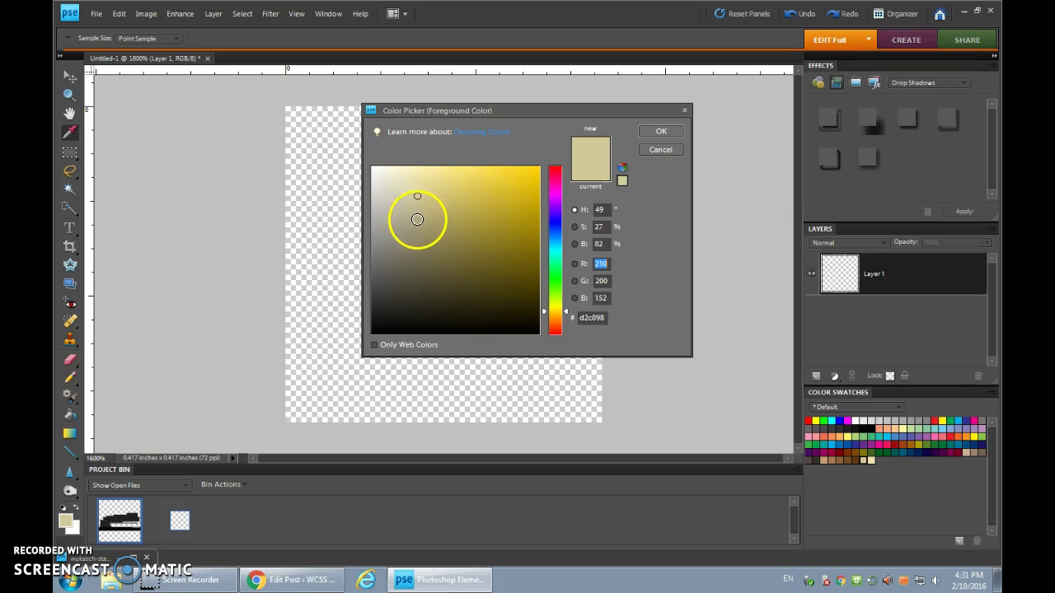
pyautogui.click(417, 228)
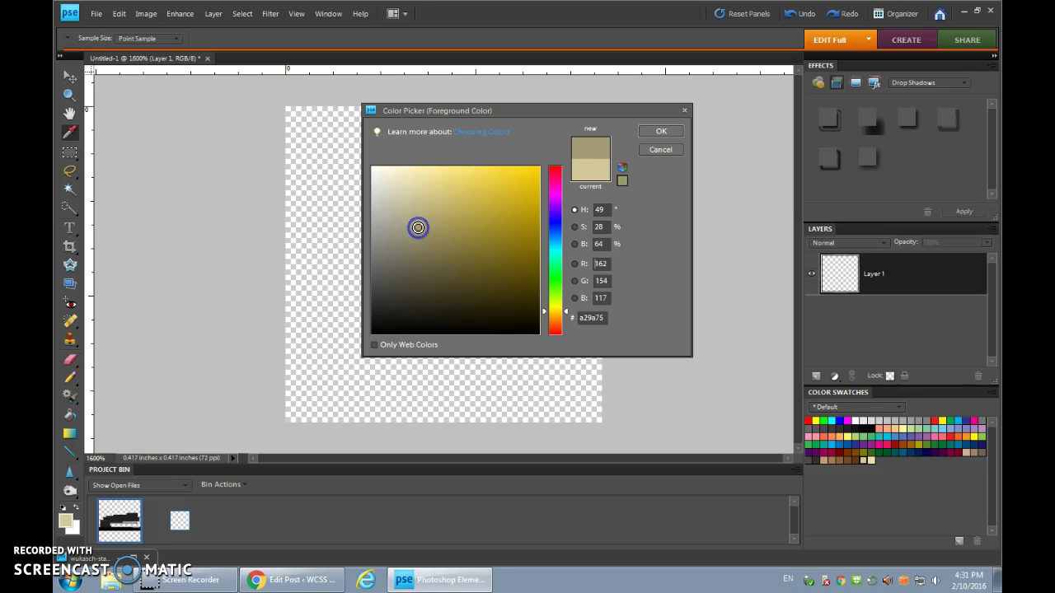
pyautogui.click(659, 132)
pyautogui.click(960, 544)
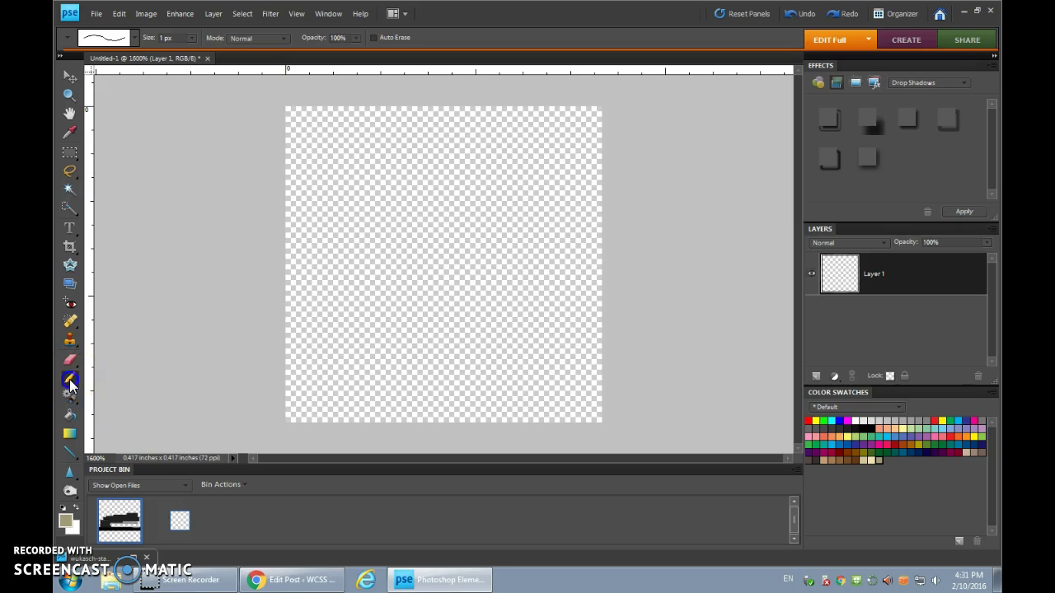
# - With the pencil and medium beige swatch, draw the folder's tab at top left
pyautogui.click(70, 381)
pyautogui.click(863, 460)
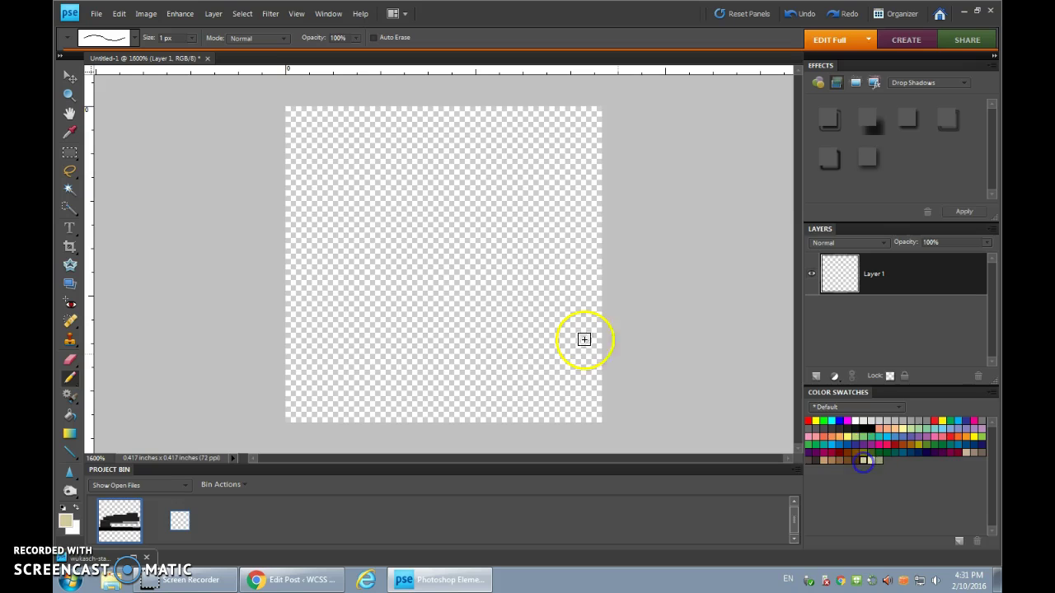
pyautogui.click(328, 189)
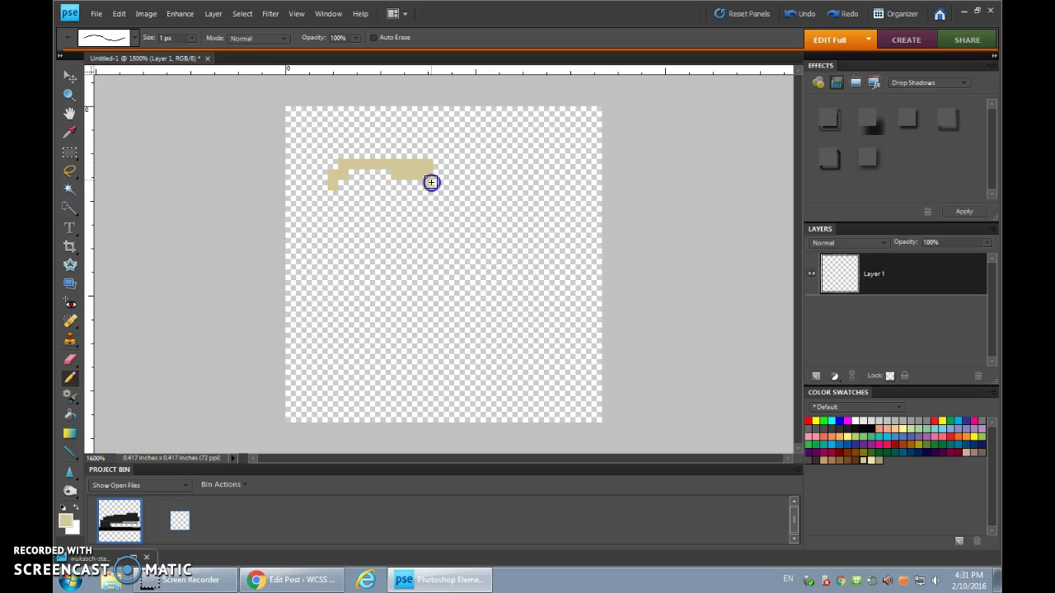
pyautogui.moveTo(422, 182); pyautogui.dragTo(336, 183)
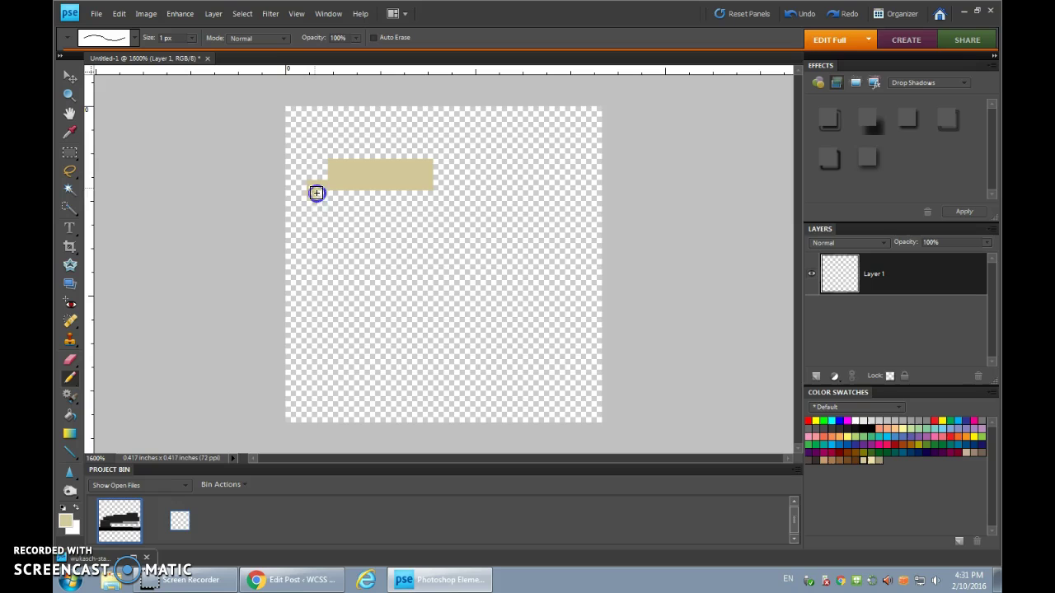
# - Draw the folder's left and bottom edges and the stair-stepped slanted front flap
pyautogui.moveTo(316, 207)
pyautogui.mouseDown()
pyautogui.moveTo(316, 366)
pyautogui.moveTo(539, 381)
pyautogui.moveTo(444, 379)
pyautogui.mouseUp()
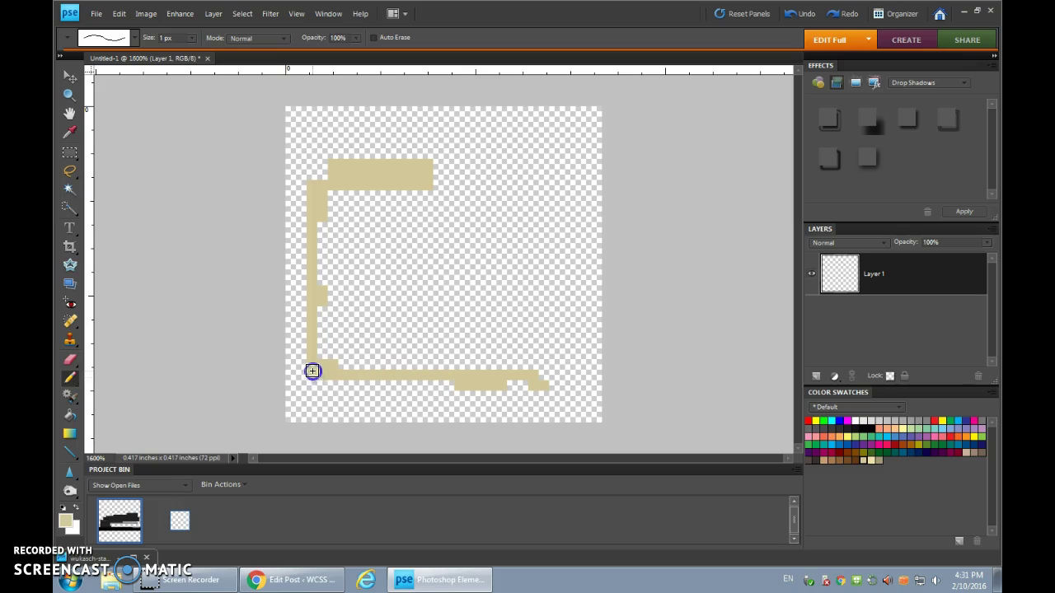
pyautogui.moveTo(334, 381); pyautogui.dragTo(533, 381)
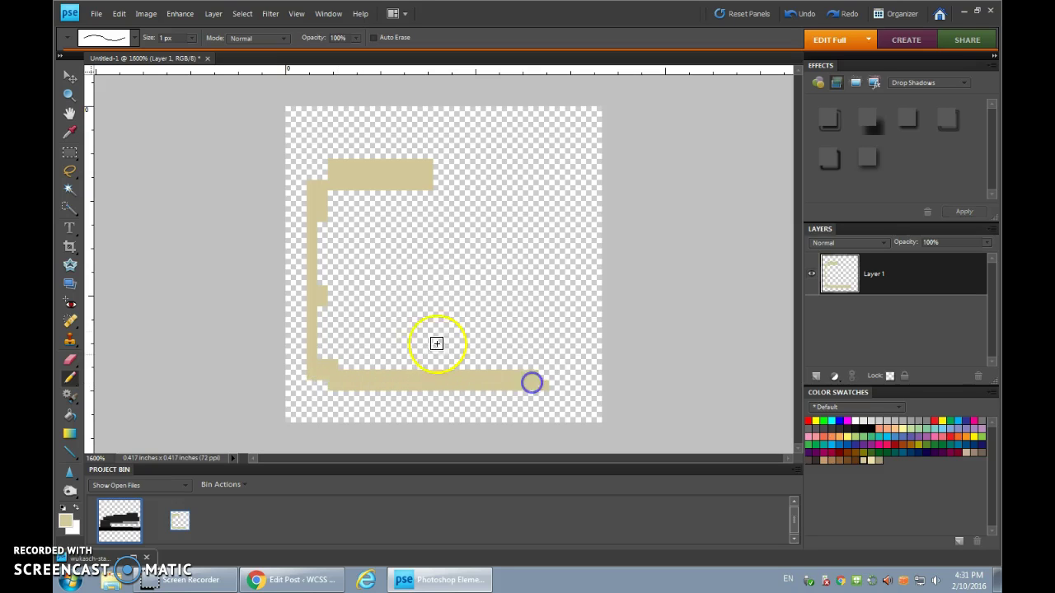
pyautogui.click(328, 364)
pyautogui.moveTo(343, 335); pyautogui.dragTo(367, 279)
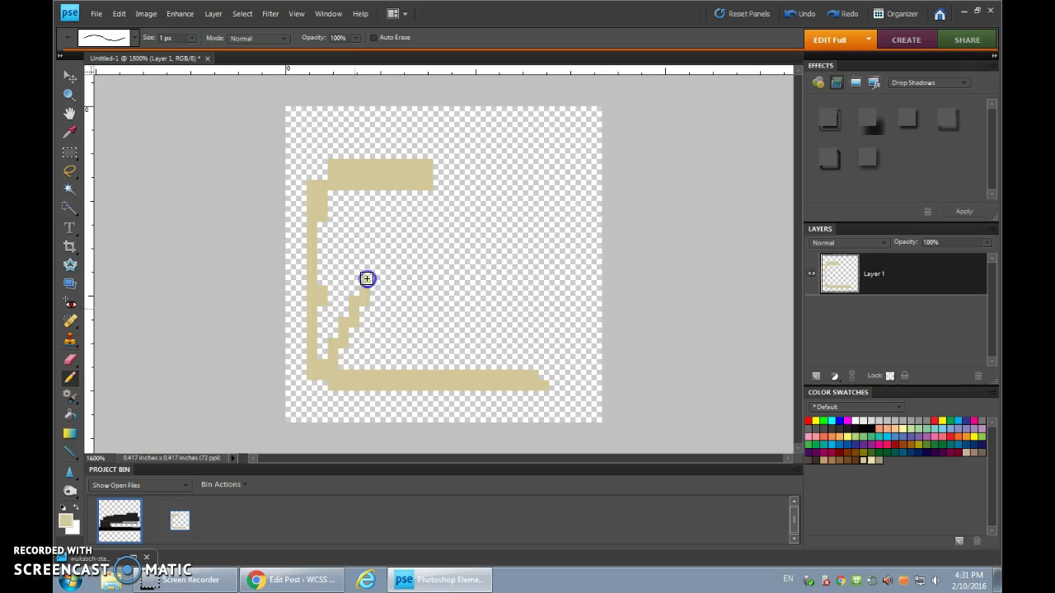
pyautogui.moveTo(391, 217)
pyautogui.mouseDown()
pyautogui.moveTo(596, 212)
pyautogui.moveTo(578, 288)
pyautogui.mouseUp()
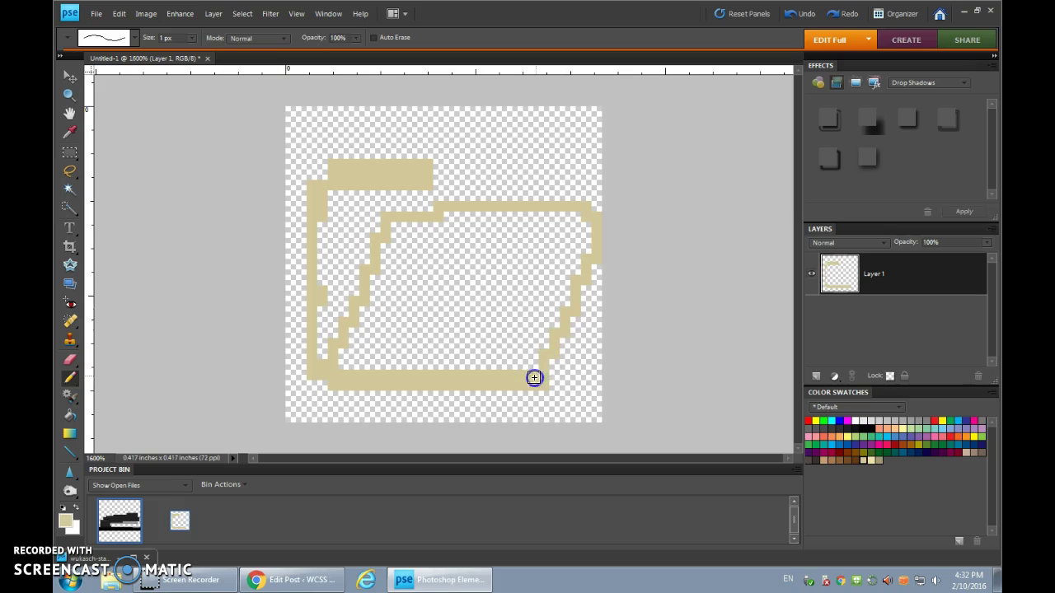
pyautogui.moveTo(532, 380); pyautogui.dragTo(544, 370)
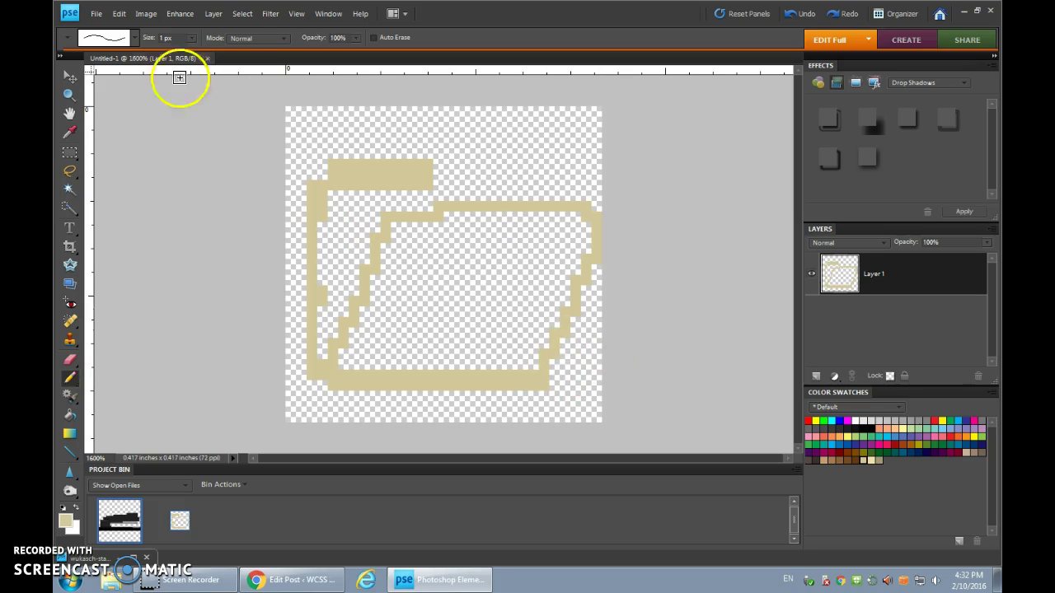
# - In Canvas Size, anchor middle-left, measure in pixels, and clear the 30 px width
pyautogui.click(117, 16)
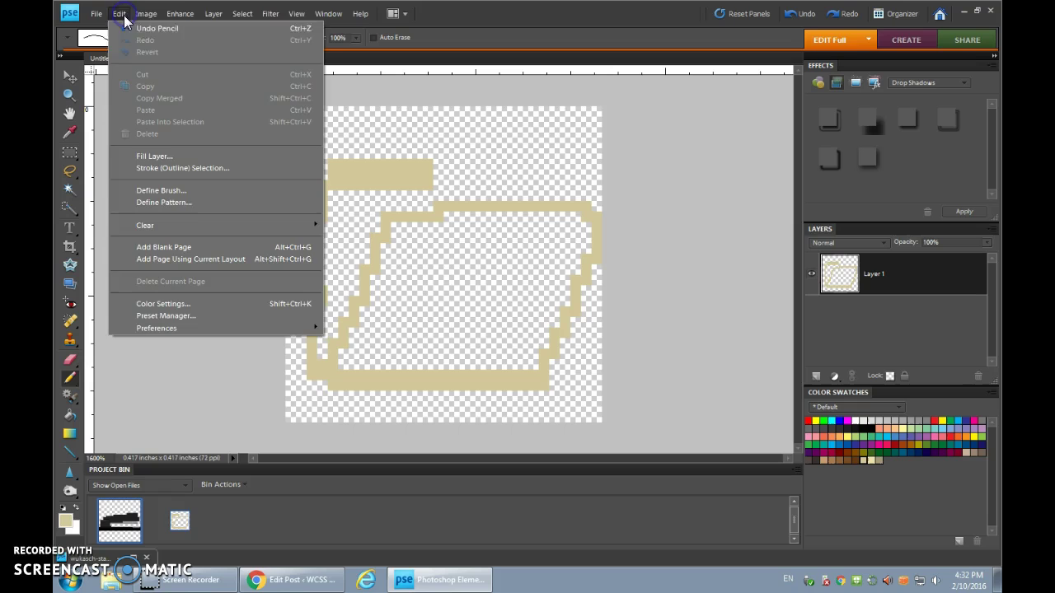
pyautogui.moveTo(145, 15)
pyautogui.moveTo(177, 87)
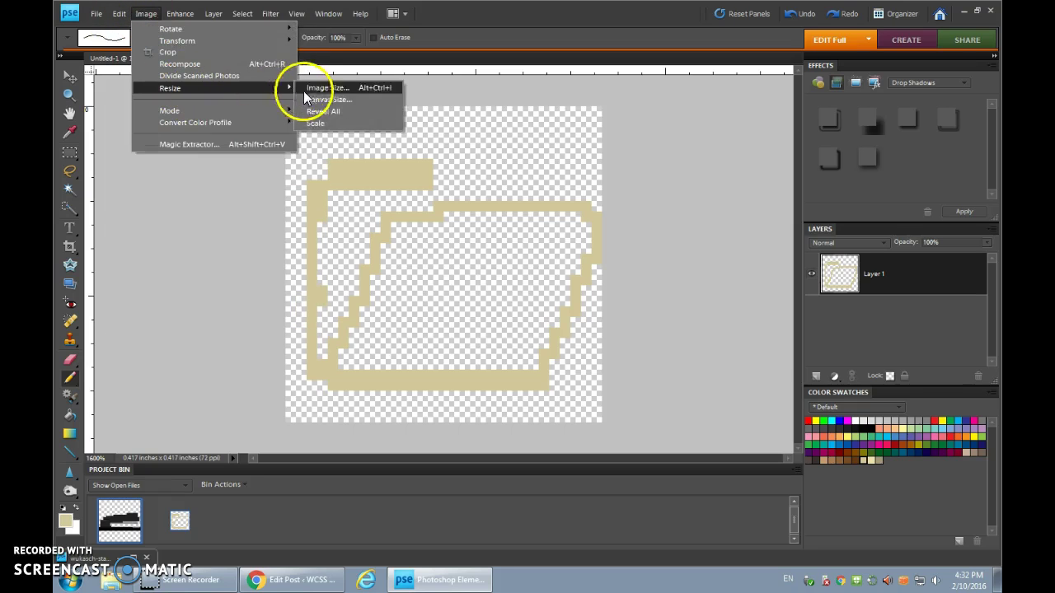
pyautogui.click(312, 100)
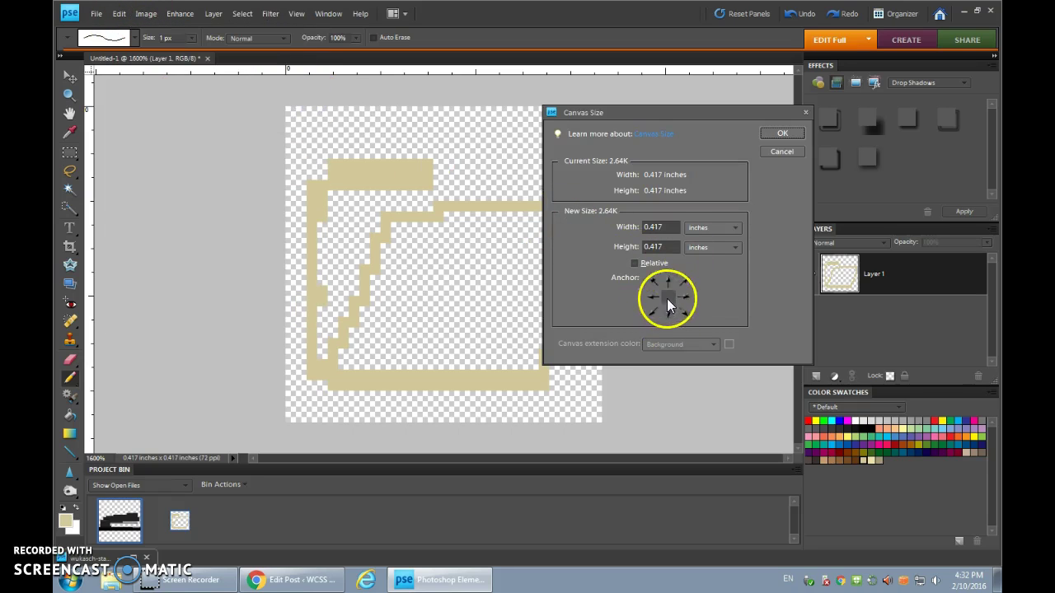
pyautogui.click(654, 298)
pyautogui.click(737, 233)
pyautogui.click(701, 244)
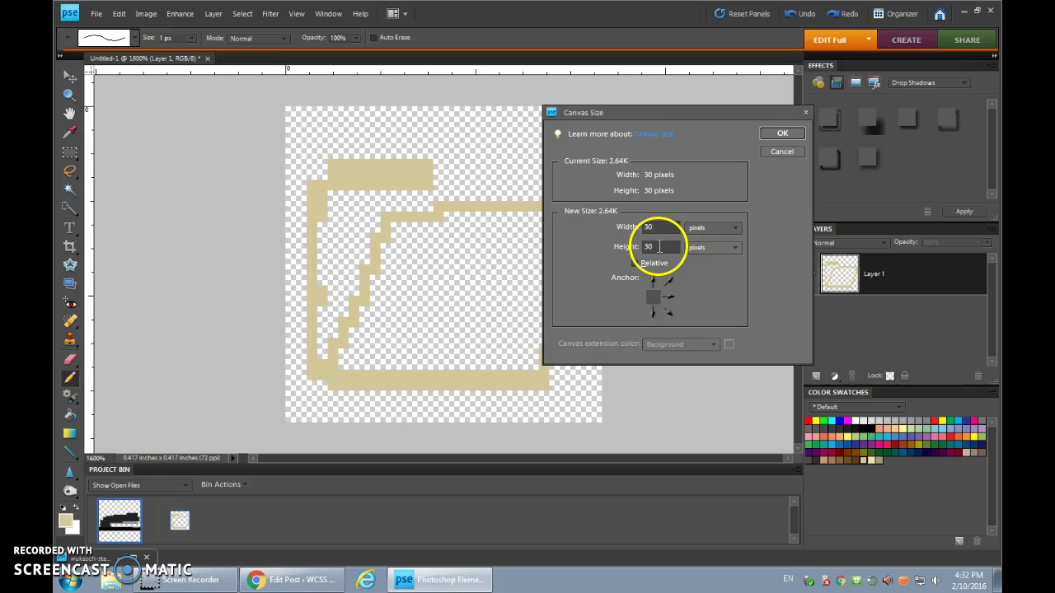
pyautogui.click(649, 226)
pyautogui.press('BackSpace')
# - Apply the 32-pixel canvas width and add pixels along the folder's right edge
pyautogui.write('2')
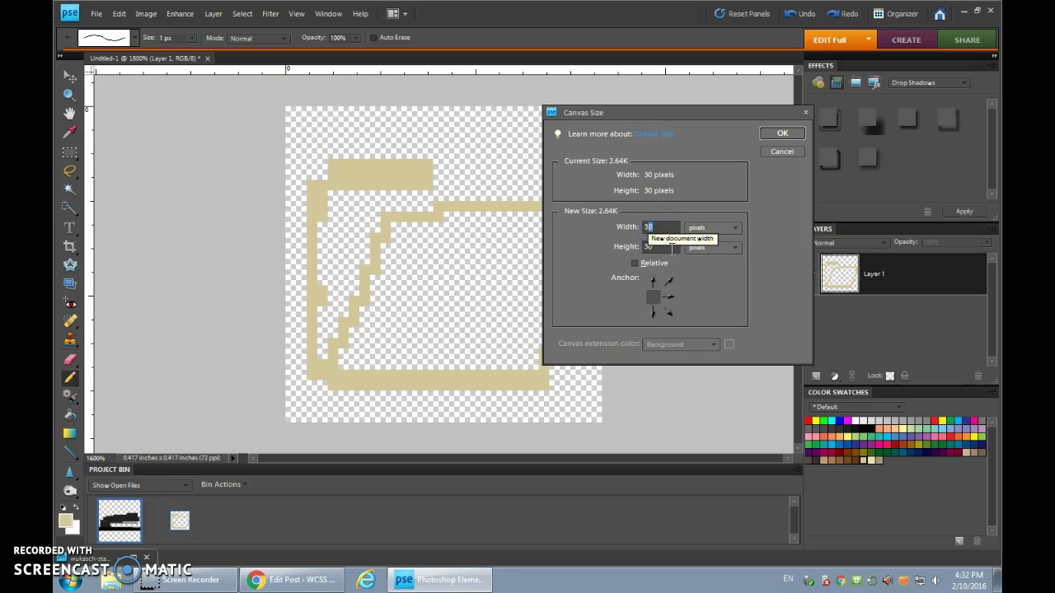
pyautogui.click(774, 133)
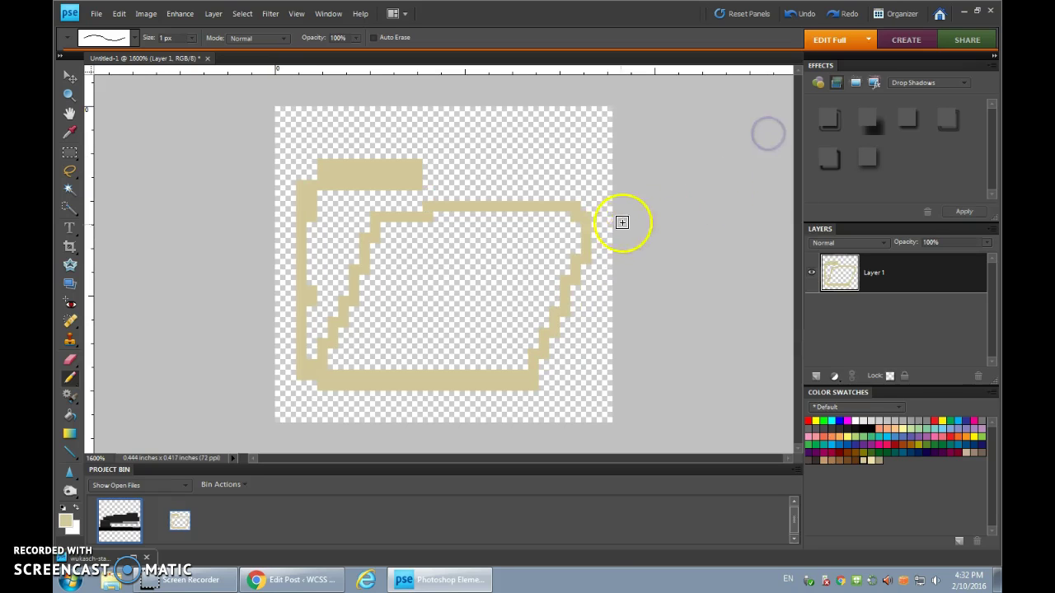
pyautogui.moveTo(596, 219); pyautogui.dragTo(594, 222)
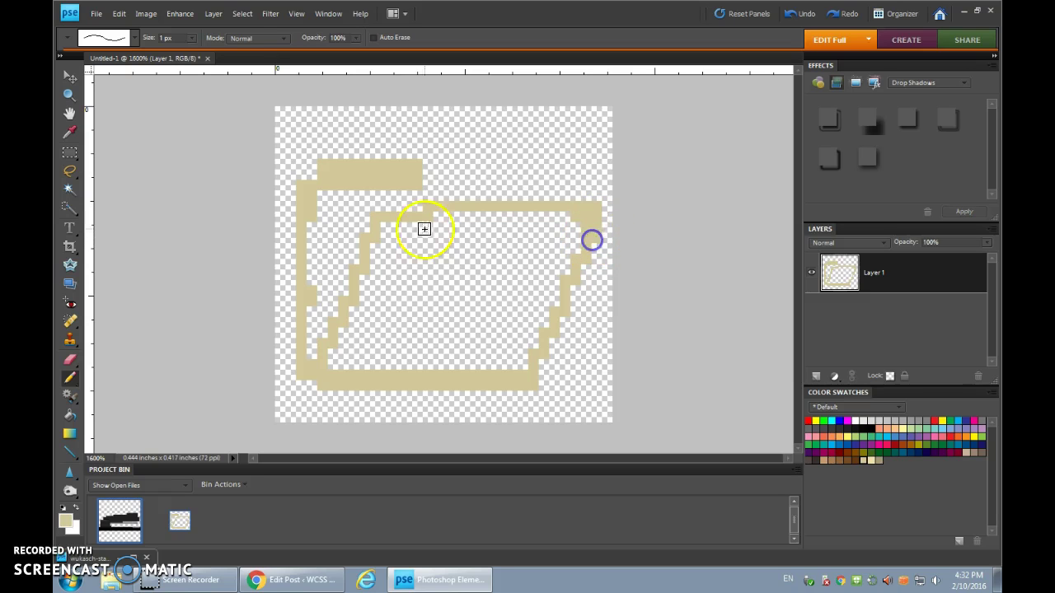
pyautogui.moveTo(414, 207)
pyautogui.mouseDown()
pyautogui.moveTo(393, 209)
pyautogui.moveTo(466, 182)
pyautogui.moveTo(531, 183)
pyautogui.mouseUp()
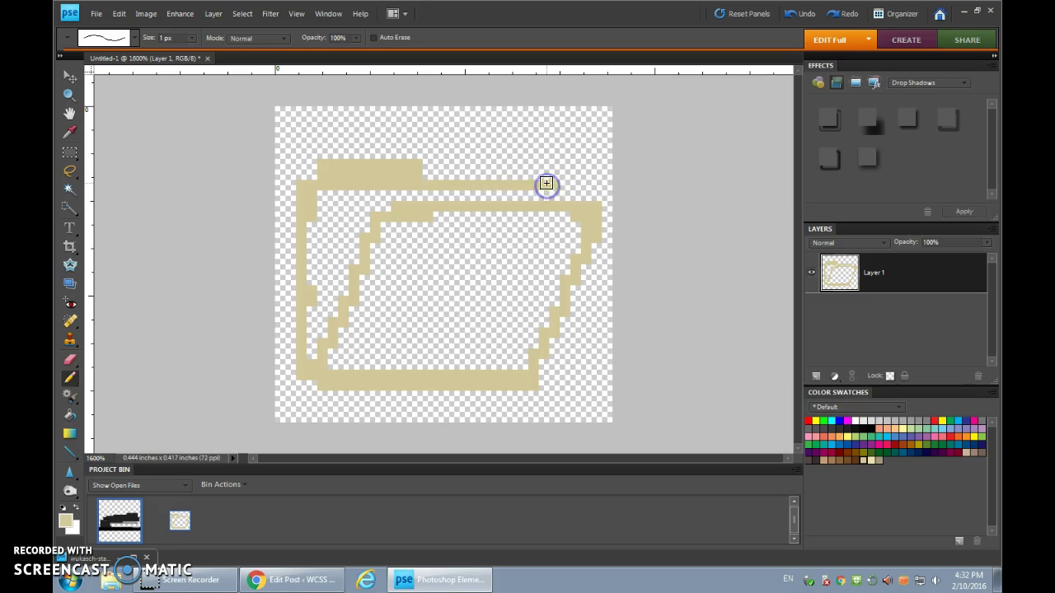
pyautogui.hotkey('ctrl', 'z')
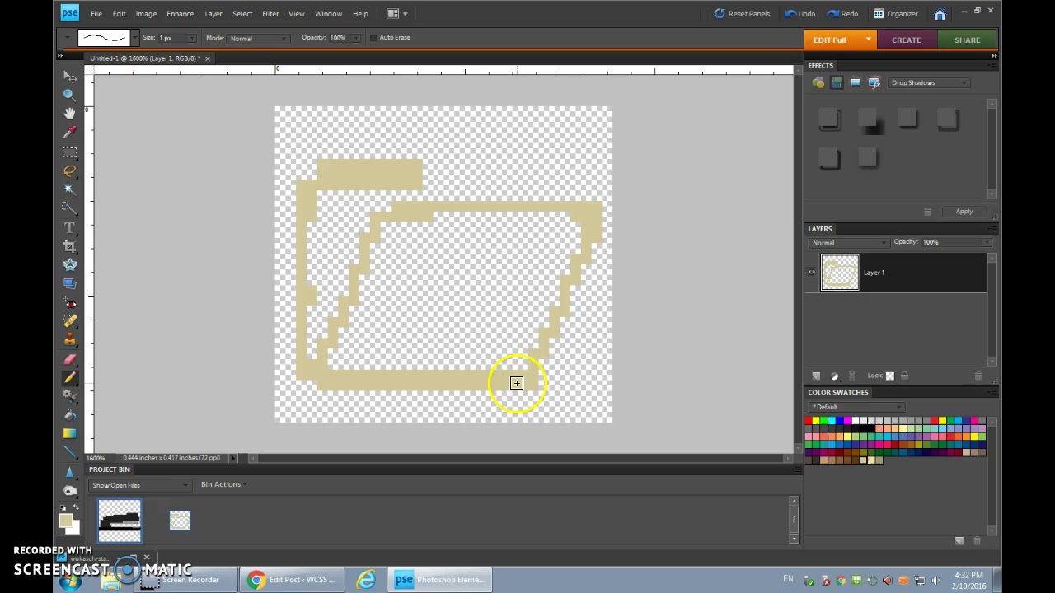
# - Extend the top edge leftward, fill the bottom-left gap, and draw the inner flap line
pyautogui.click(533, 189)
pyautogui.moveTo(495, 186); pyautogui.dragTo(433, 183)
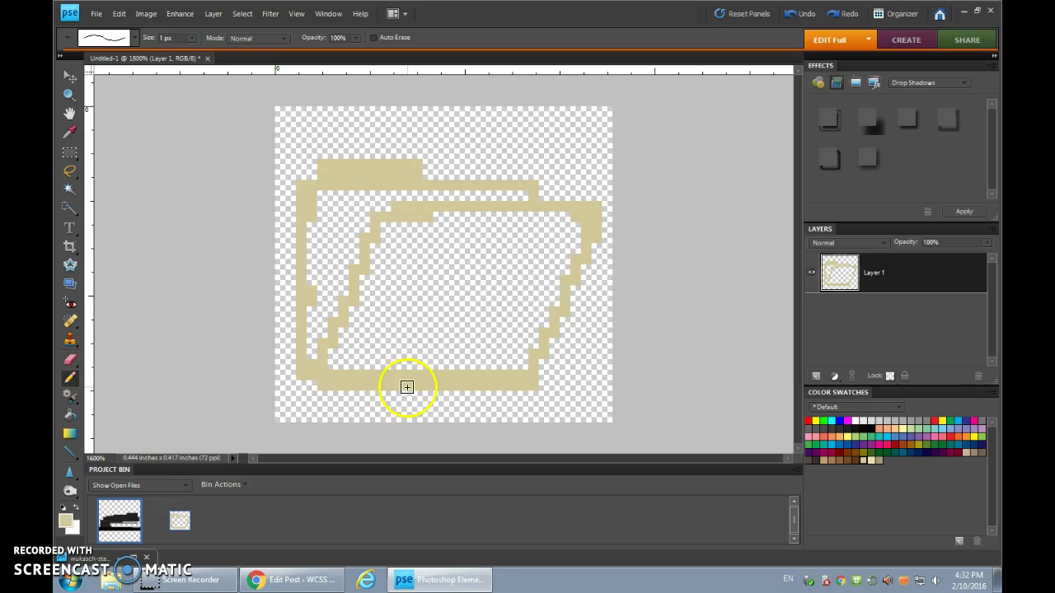
pyautogui.click(307, 384)
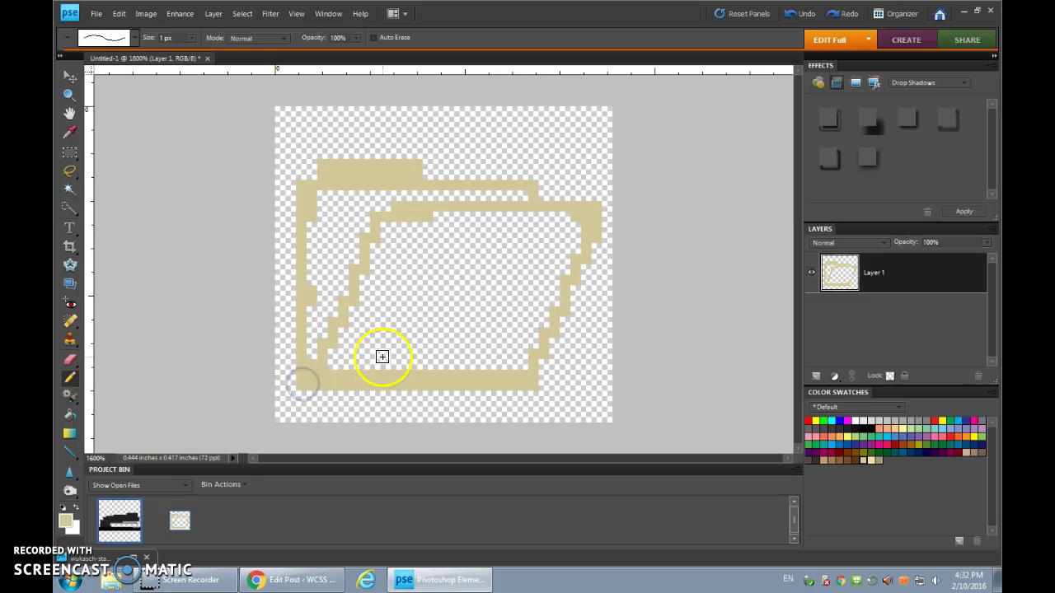
pyautogui.moveTo(536, 281)
pyautogui.mouseDown()
pyautogui.moveTo(424, 269)
pyautogui.moveTo(374, 285)
pyautogui.mouseUp()
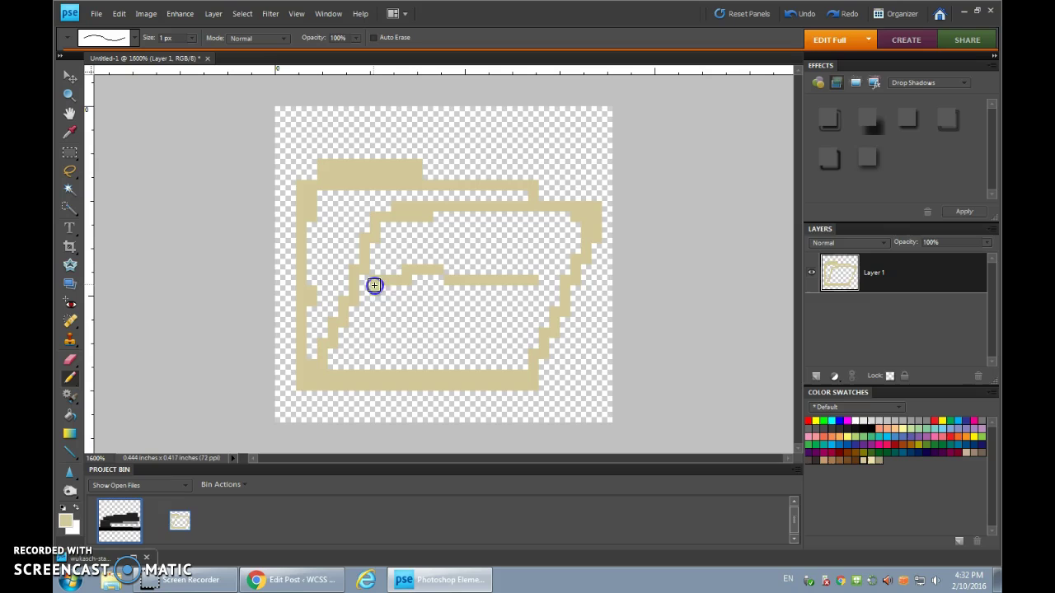
pyautogui.hotkey('ctrl', 'z')
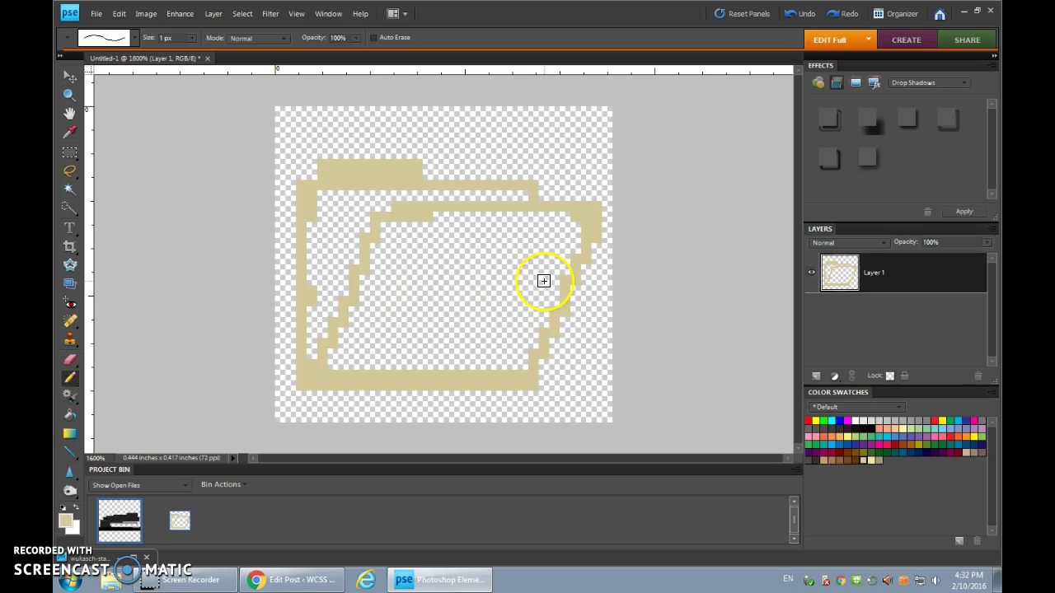
pyautogui.click(542, 281)
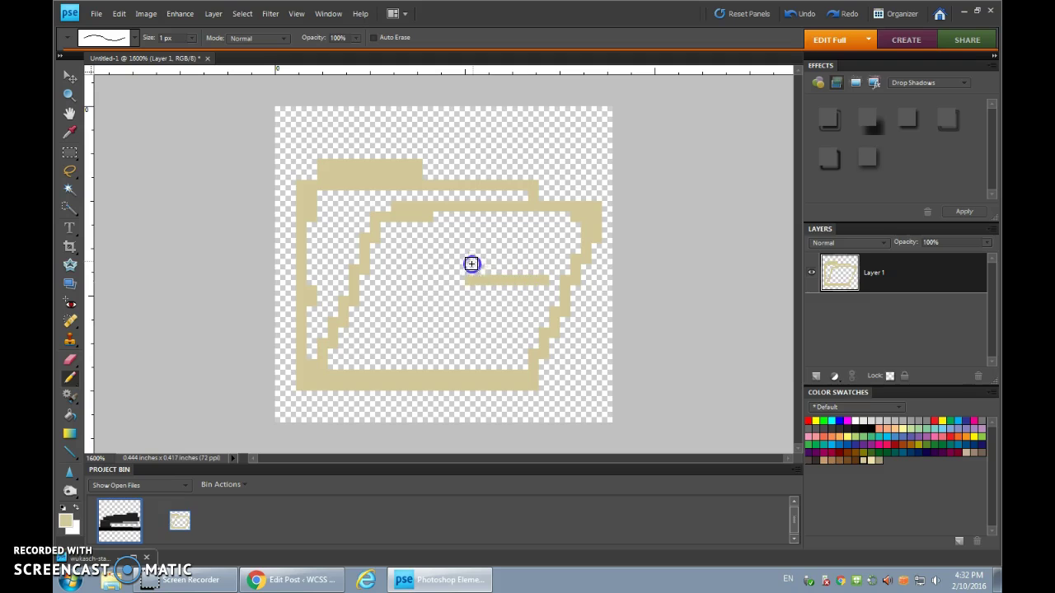
pyautogui.moveTo(465, 305); pyautogui.dragTo(442, 252)
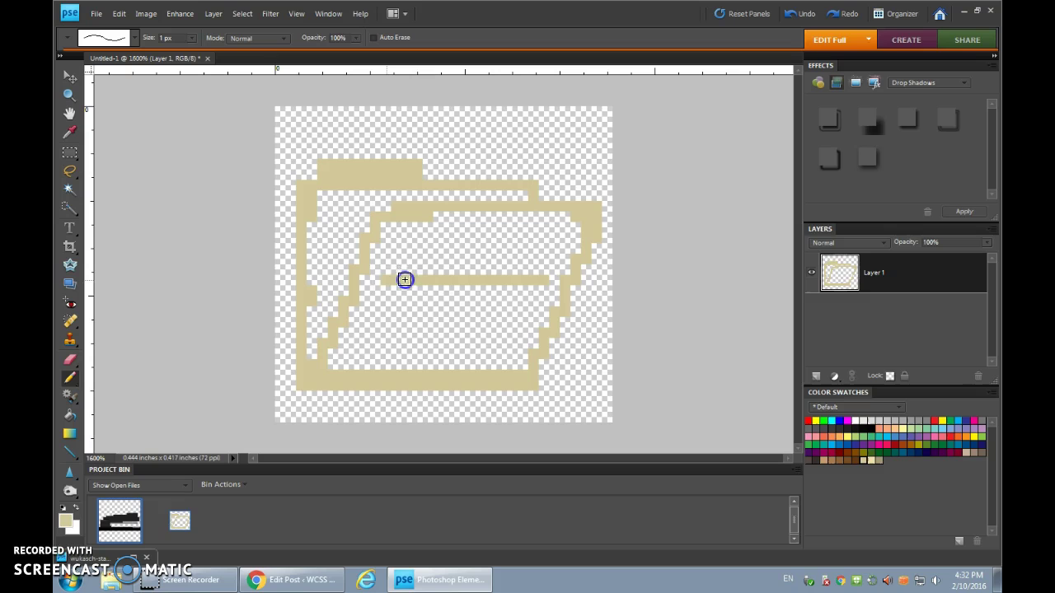
# - Fill the front flap and other enclosed folder areas with tan using the Paint Bucket
pyautogui.click(70, 416)
pyautogui.click(472, 259)
pyautogui.click(329, 235)
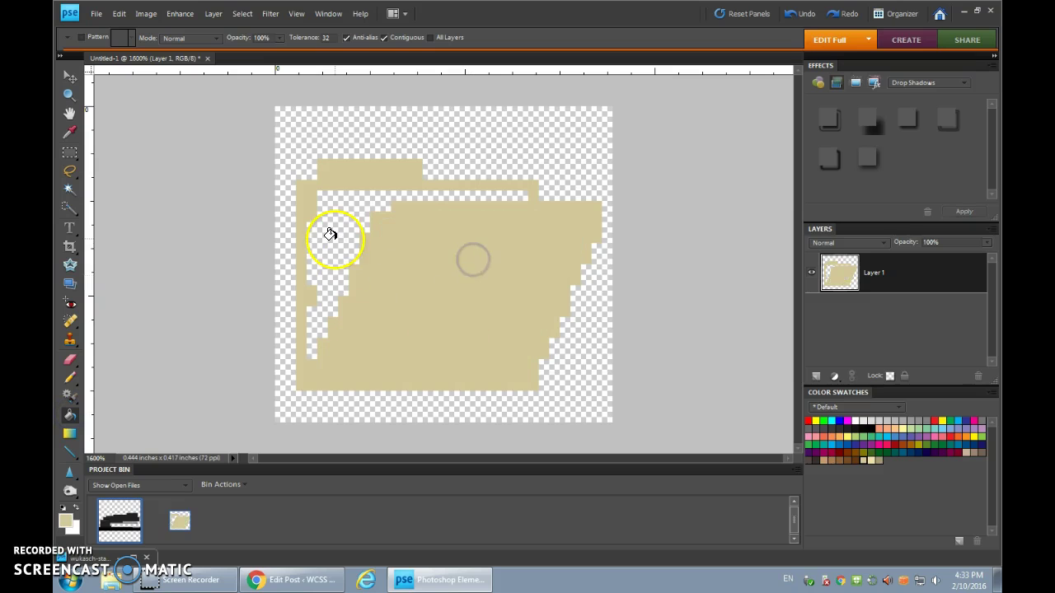
pyautogui.moveTo(329, 235)
pyautogui.mouseDown()
pyautogui.moveTo(329, 269)
pyautogui.moveTo(318, 236)
pyautogui.moveTo(378, 195)
pyautogui.mouseUp()
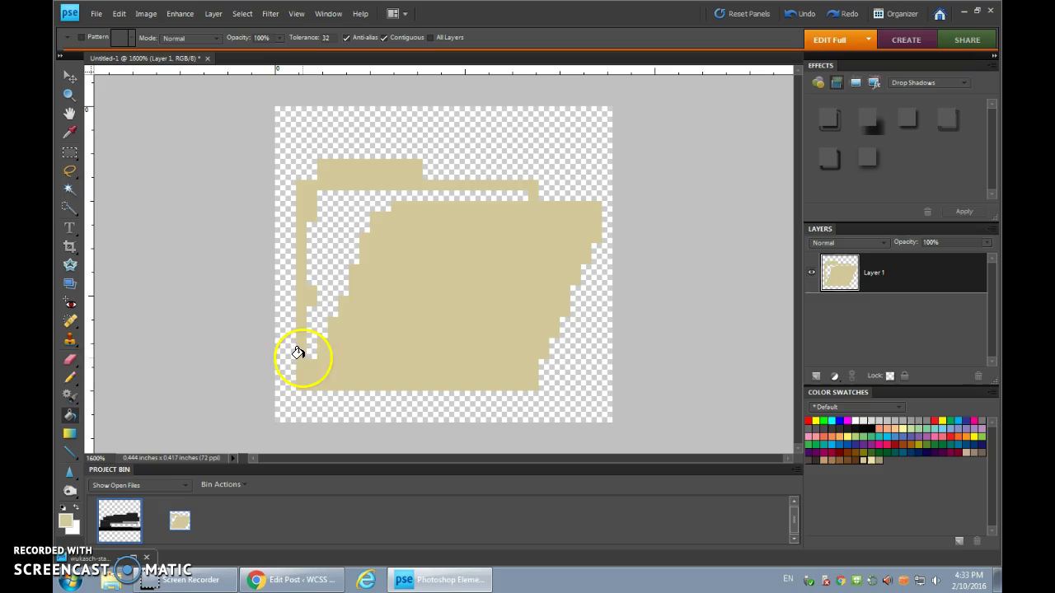
# - Pencil dark edge lines up the flap's diagonal and along the top edge
pyautogui.click(69, 378)
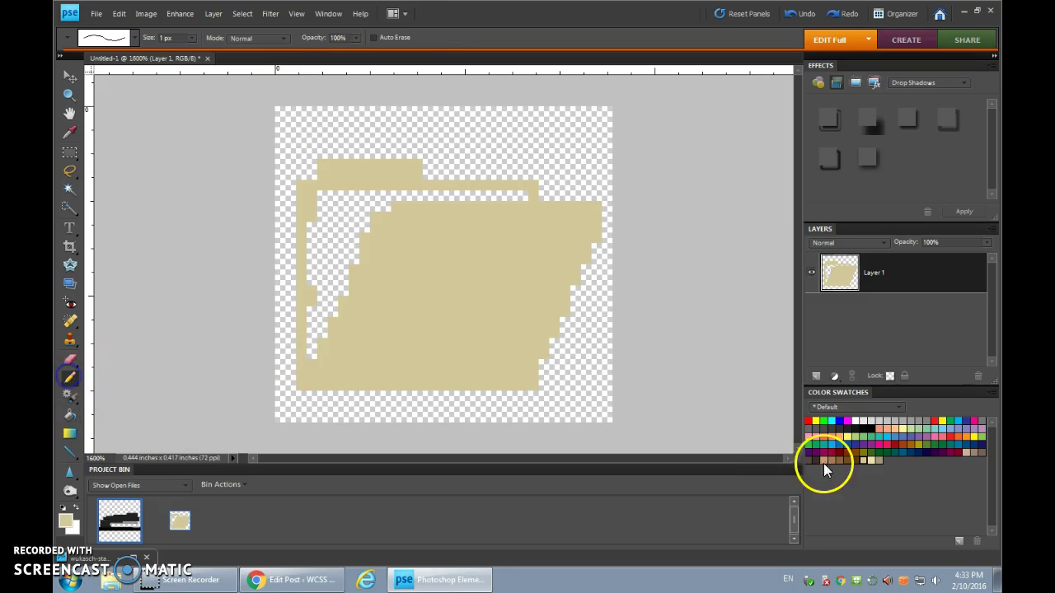
pyautogui.moveTo(323, 349); pyautogui.dragTo(312, 355)
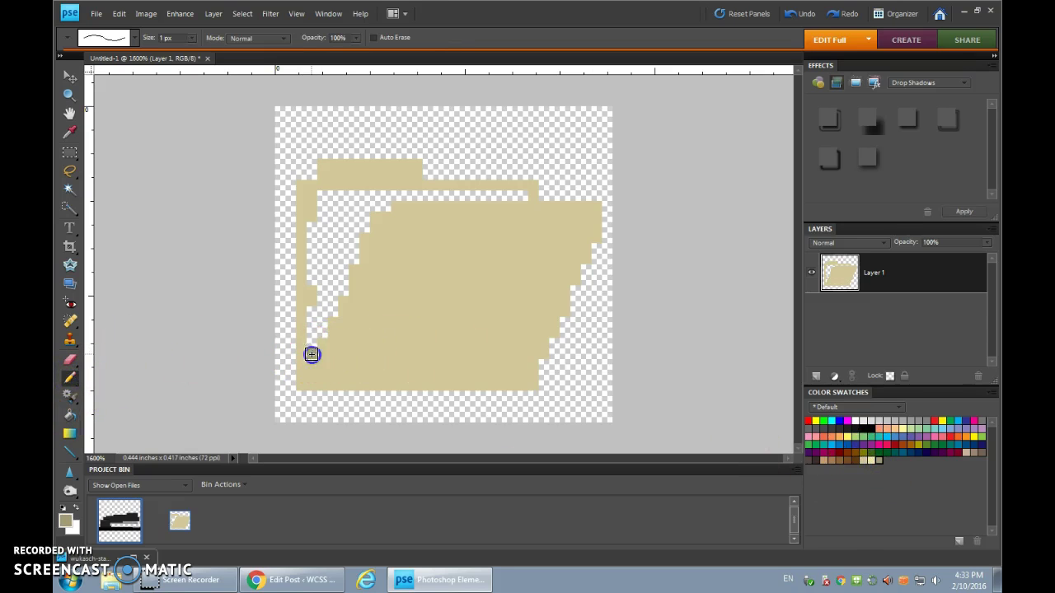
pyautogui.moveTo(327, 319); pyautogui.dragTo(347, 279)
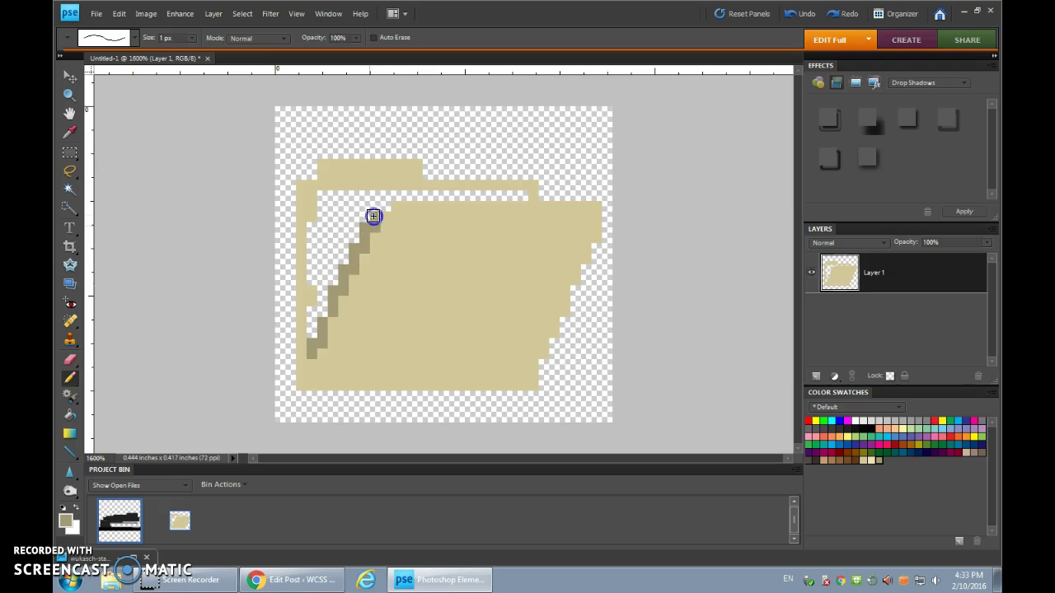
pyautogui.moveTo(426, 194); pyautogui.dragTo(537, 196)
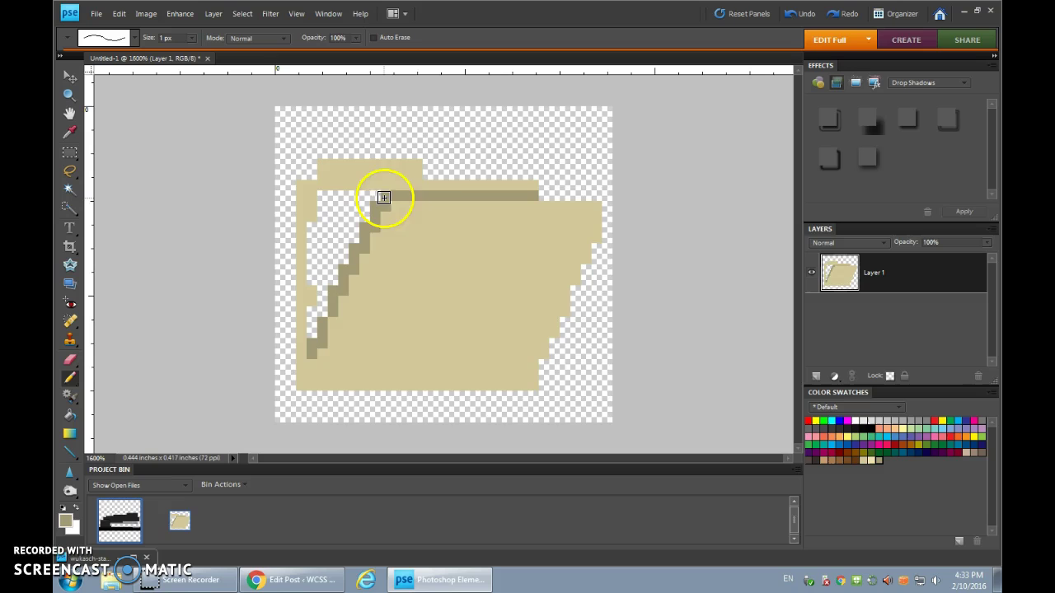
# - Fill the remaining transparent wedge with tan and touch up the top line
pyautogui.click(69, 414)
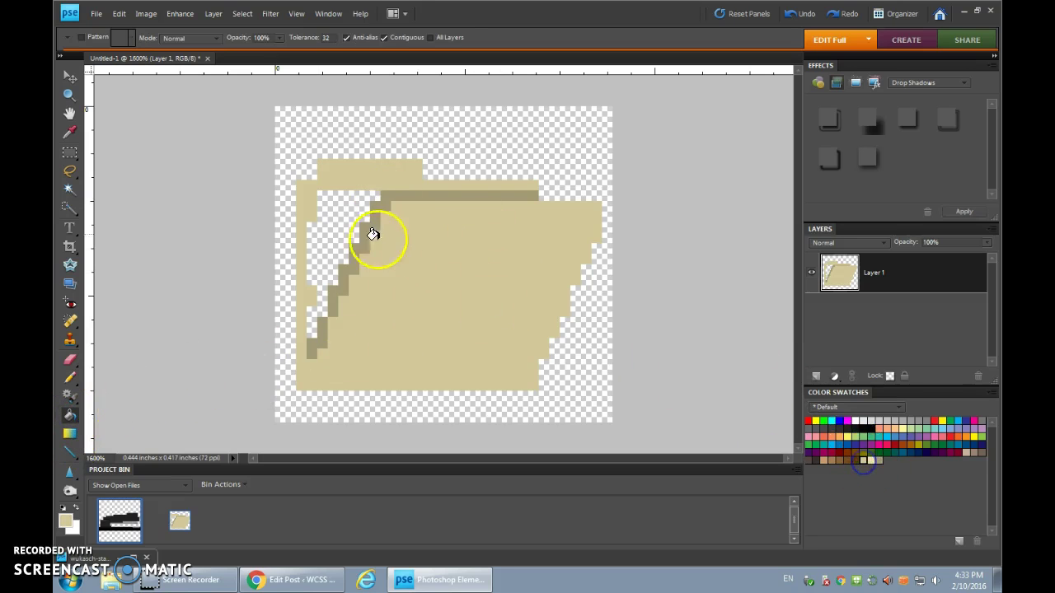
pyautogui.click(323, 233)
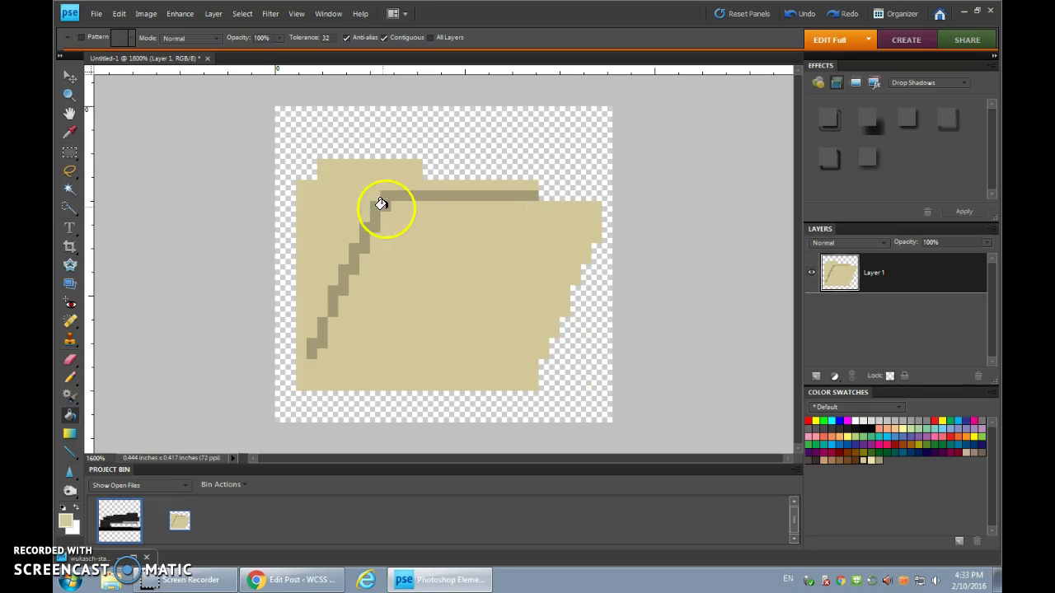
pyautogui.click(69, 381)
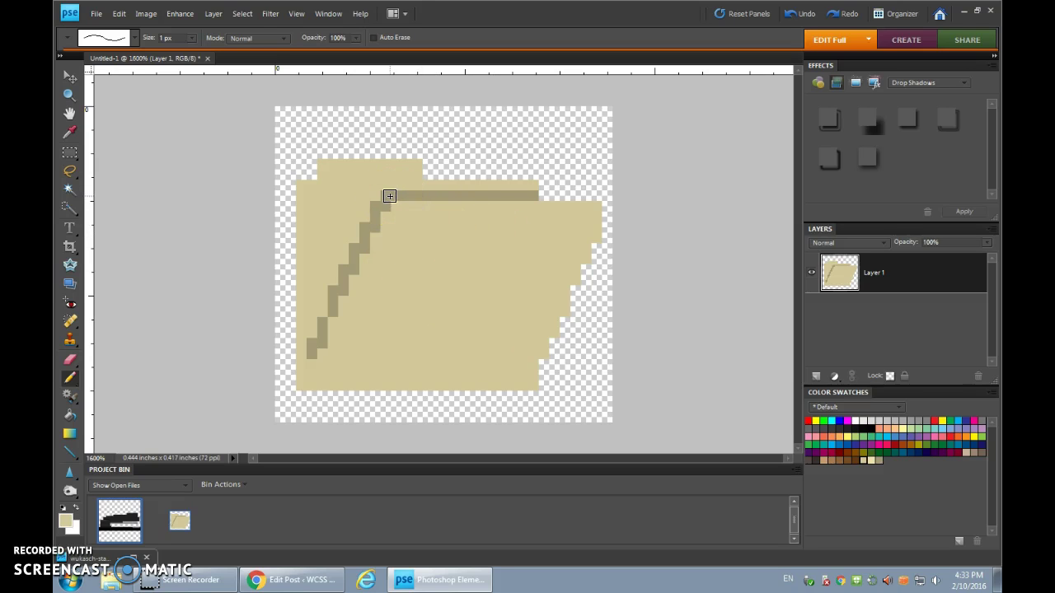
pyautogui.moveTo(388, 195); pyautogui.dragTo(426, 194)
# - Switch to lighter tan b7af88 and repaint the top tab line and diagonal pixels
pyautogui.click(65, 520)
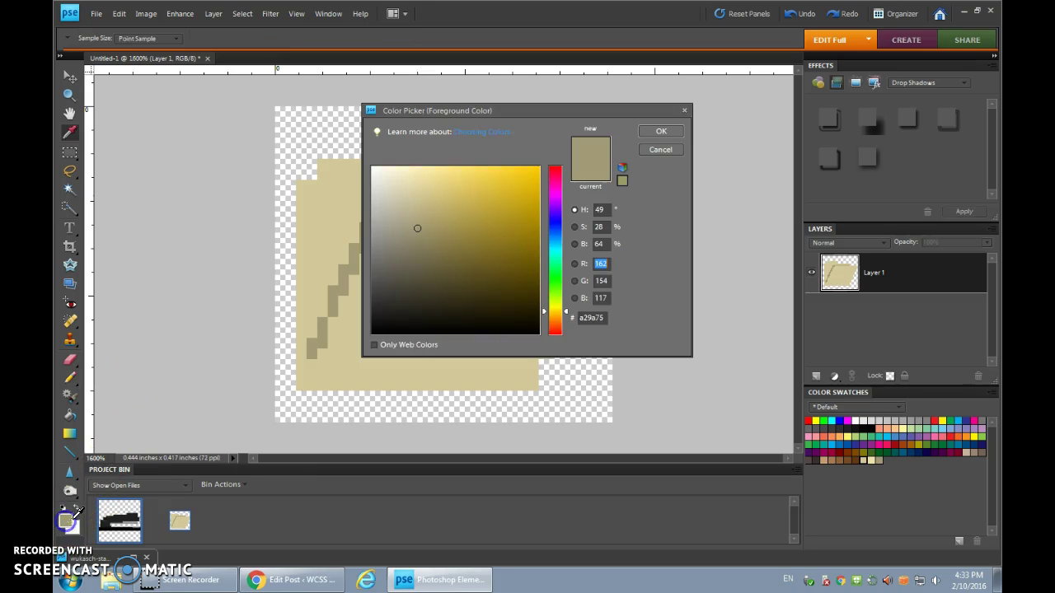
pyautogui.moveTo(503, 115); pyautogui.dragTo(670, 160)
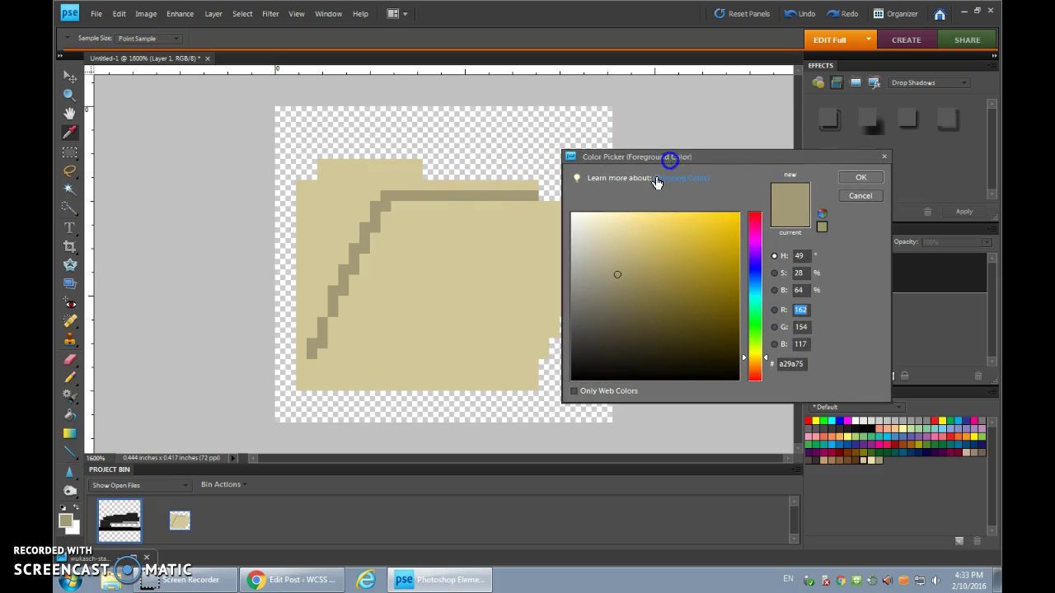
pyautogui.click(614, 259)
pyautogui.click(862, 177)
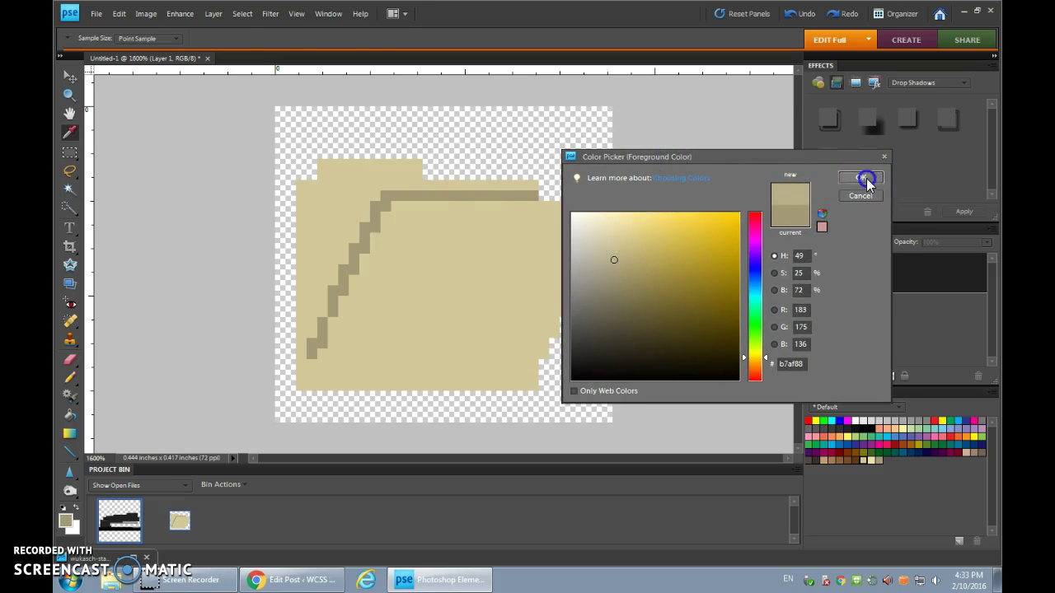
pyautogui.moveTo(533, 195); pyautogui.dragTo(414, 197)
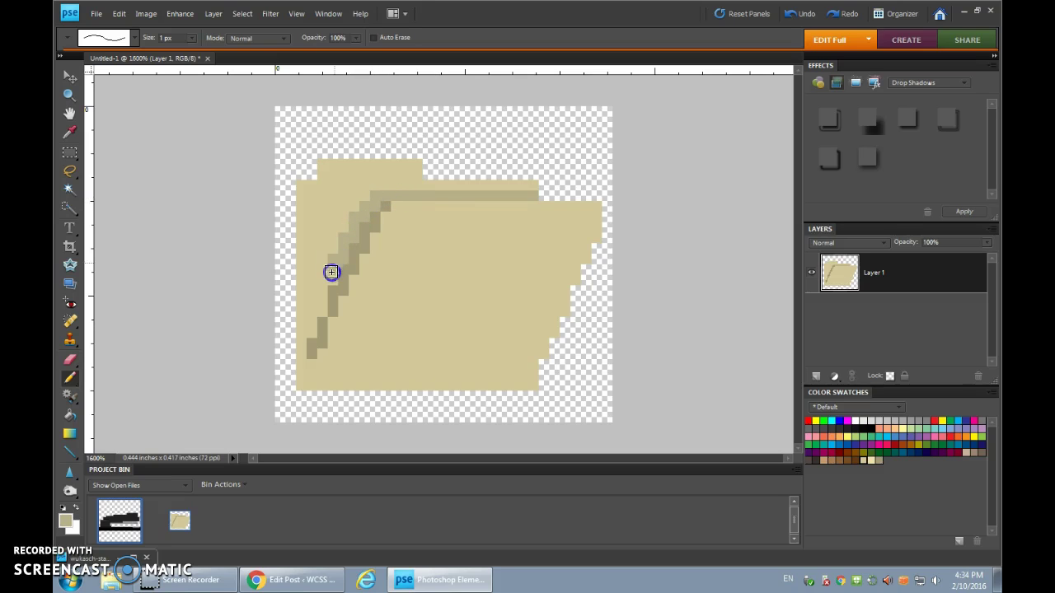
pyautogui.click(313, 331)
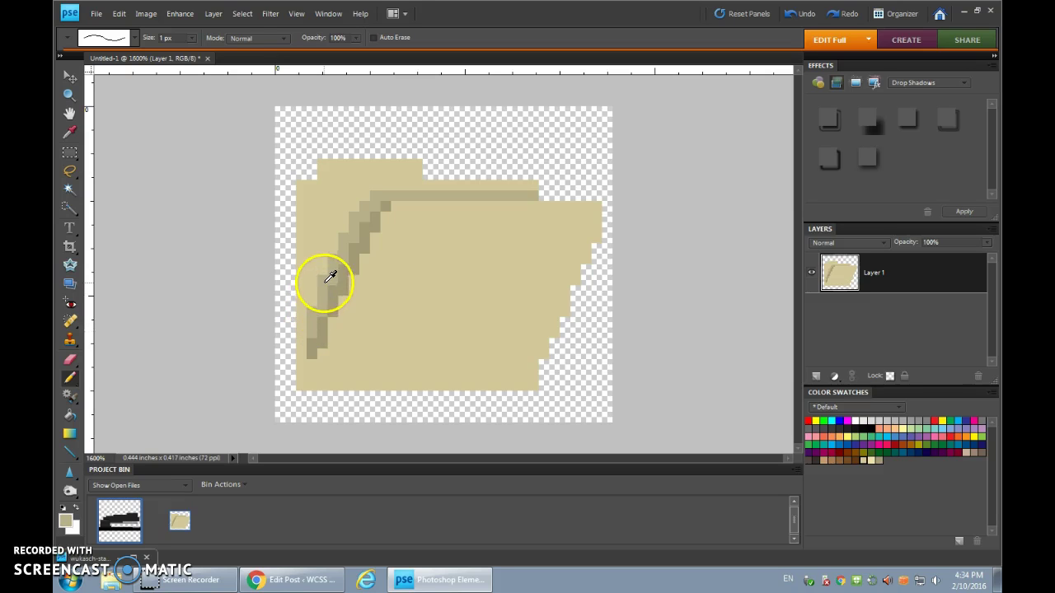
pyautogui.click(324, 283)
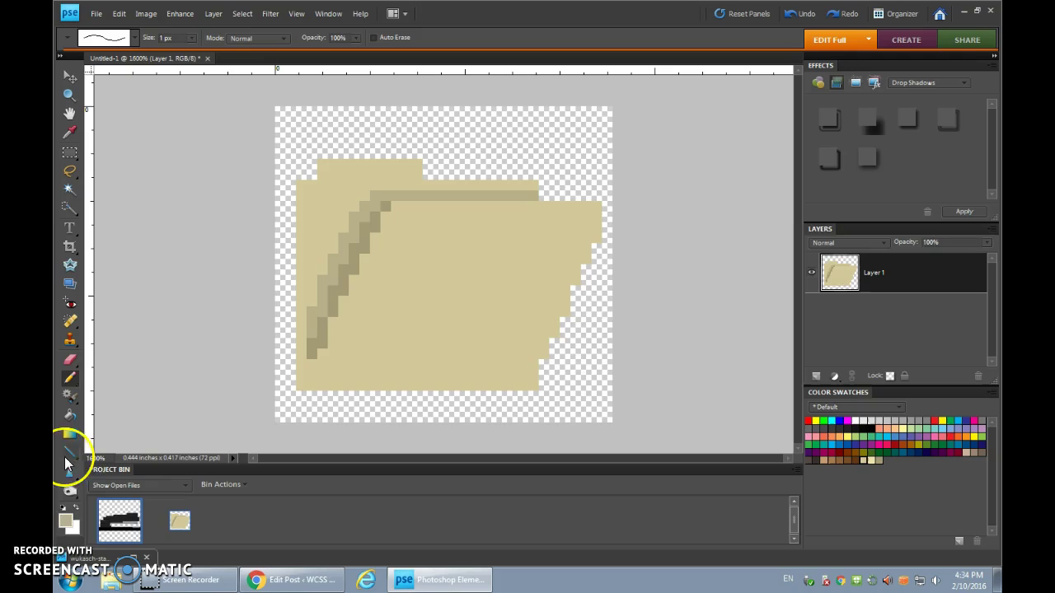
# - Pick a paler tan and add stepped shading along the diagonal and stair edges
pyautogui.click(66, 519)
pyautogui.click(608, 253)
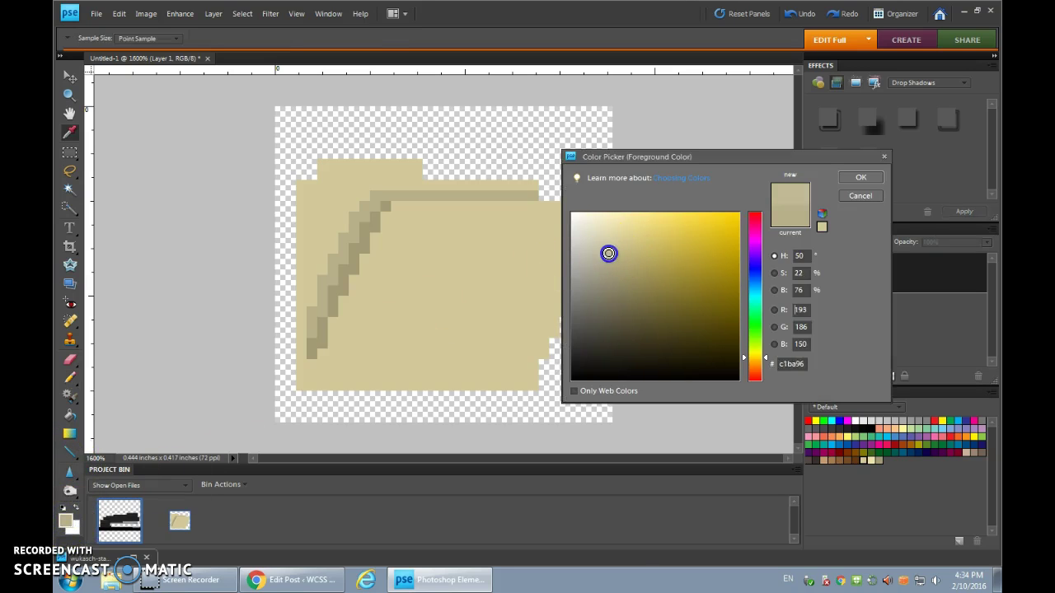
pyautogui.click(852, 177)
pyautogui.click(311, 296)
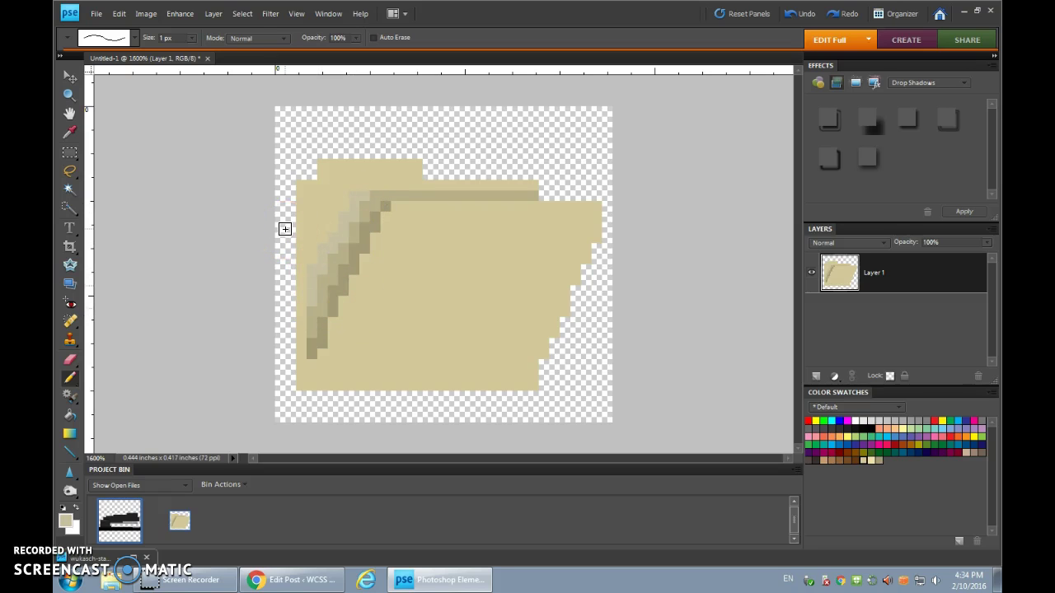
pyautogui.moveTo(349, 226)
pyautogui.mouseDown()
pyautogui.moveTo(359, 200)
pyautogui.moveTo(317, 276)
pyautogui.moveTo(345, 220)
pyautogui.moveTo(325, 262)
pyautogui.moveTo(341, 285)
pyautogui.mouseUp()
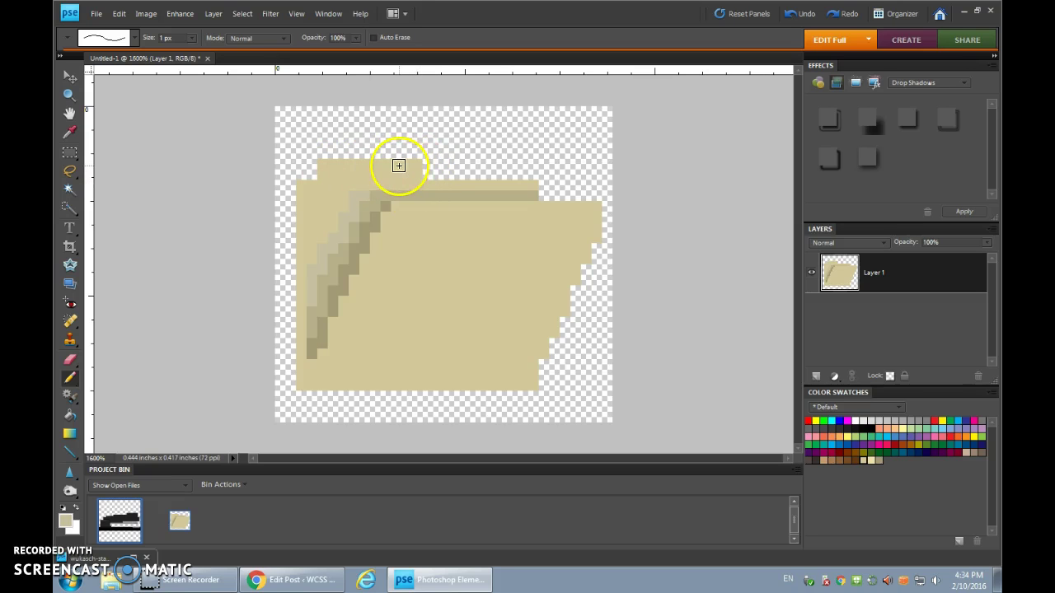
pyautogui.click(311, 349)
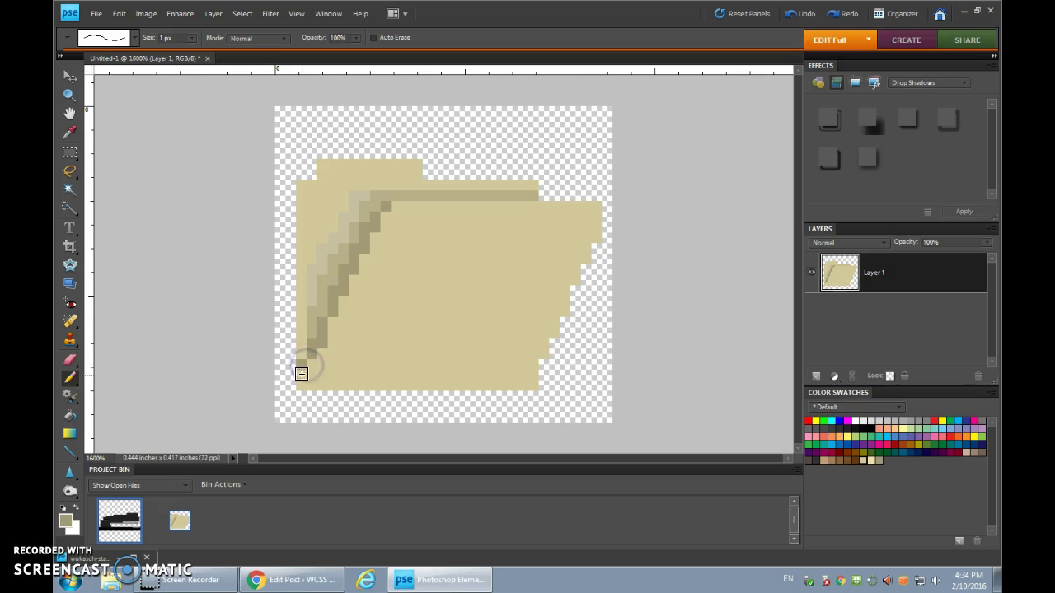
pyautogui.click(302, 370)
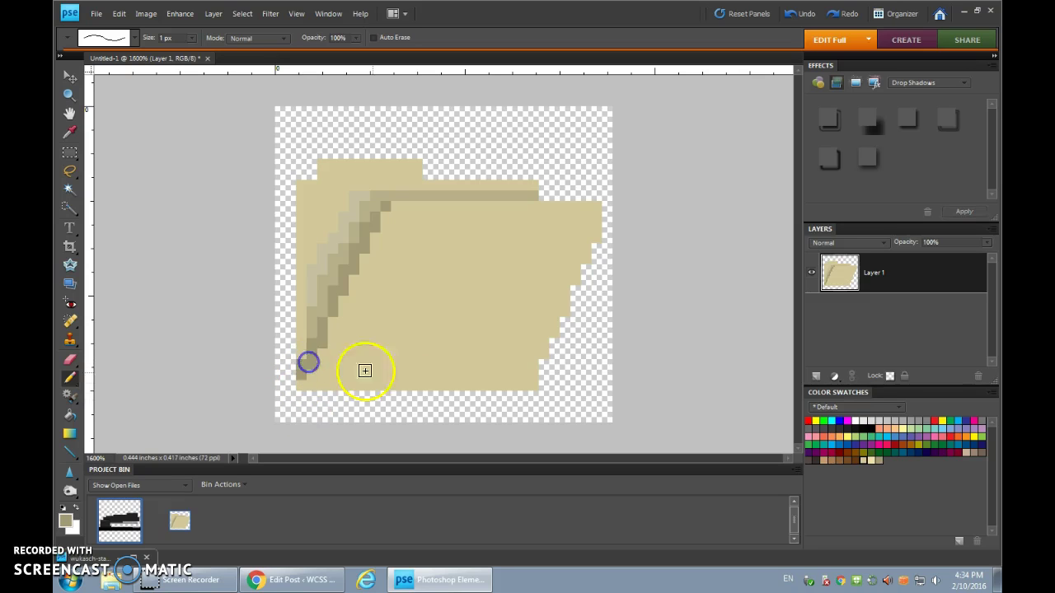
pyautogui.click(312, 322)
pyautogui.click(302, 334)
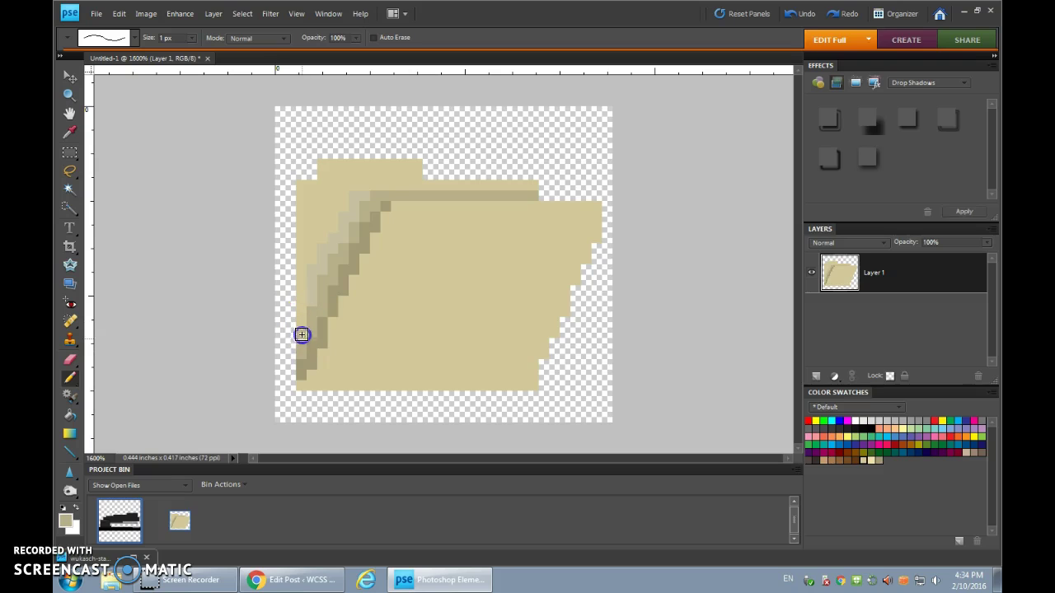
pyautogui.keyDown('alt'); pyautogui.click(302, 292); pyautogui.keyUp('alt')
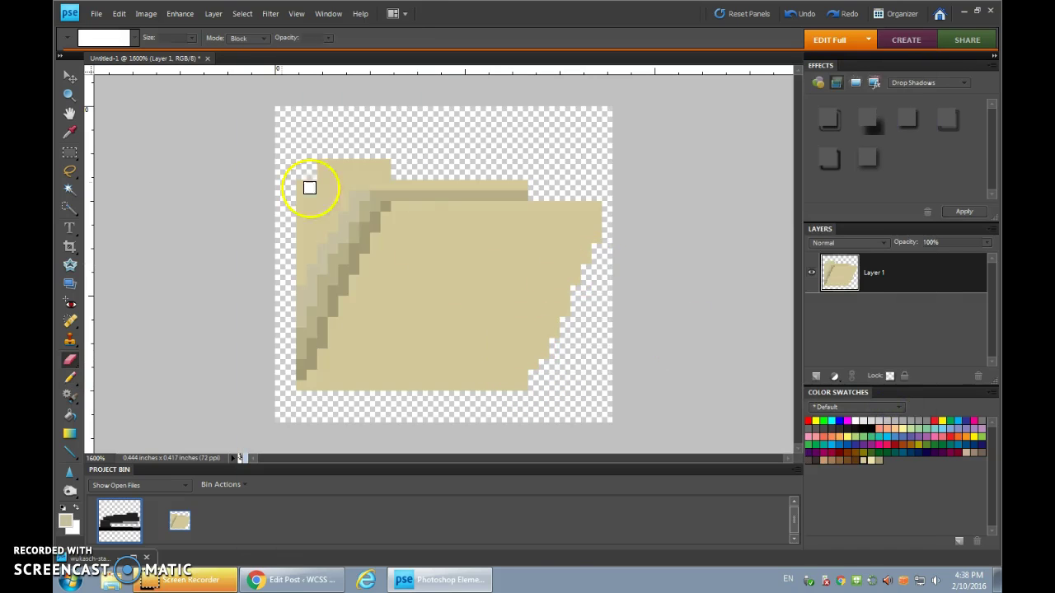
# - Try a soft round eraser on the folder, then undo the hole it left
pyautogui.click(389, 160)
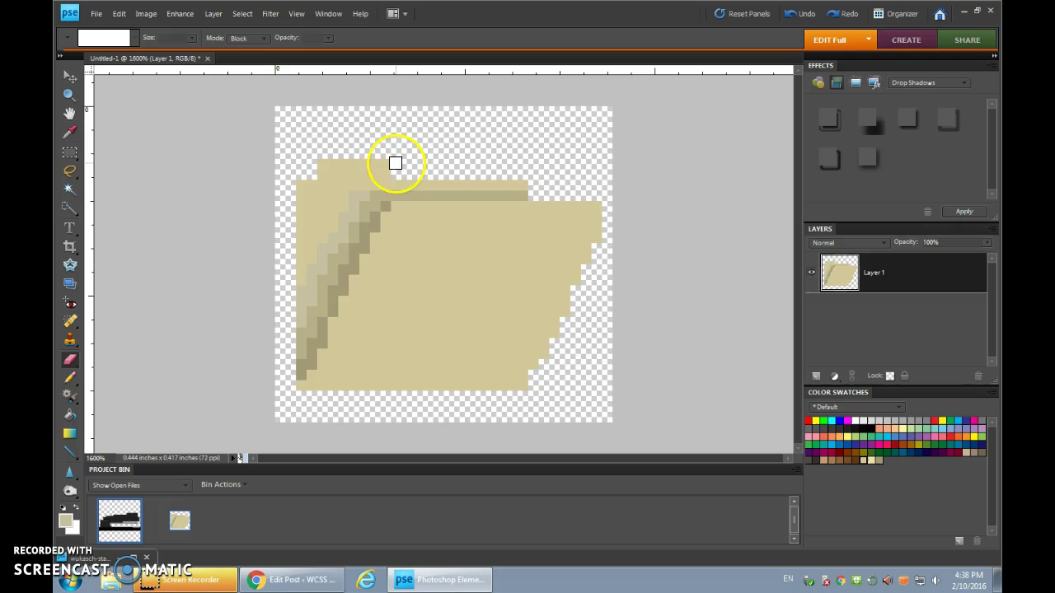
pyautogui.click(260, 37)
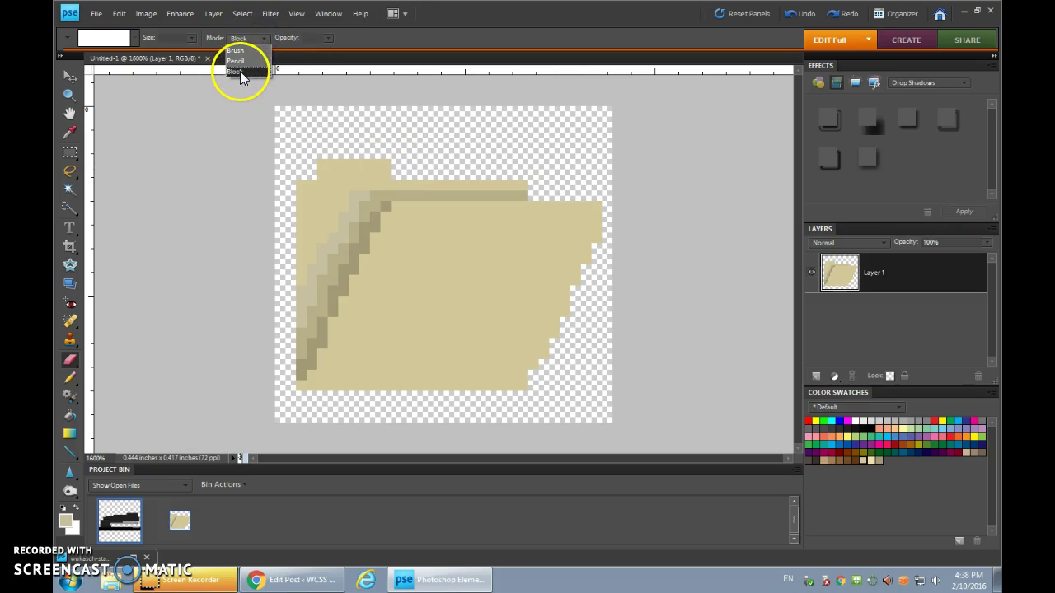
pyautogui.click(237, 51)
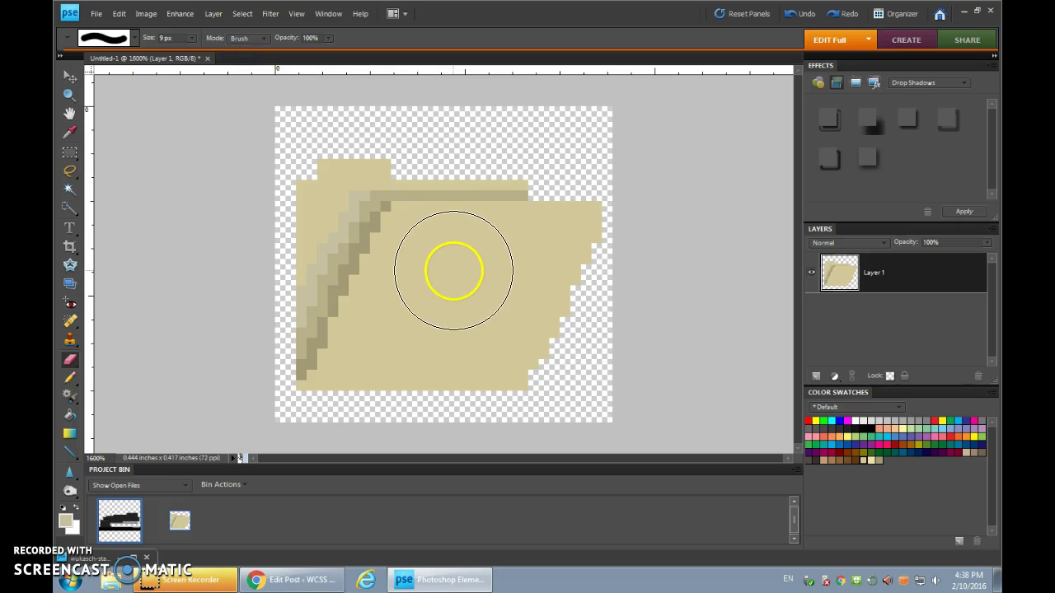
pyautogui.moveTo(454, 269)
pyautogui.mouseDown()
pyautogui.moveTo(449, 310)
pyautogui.moveTo(453, 281)
pyautogui.mouseUp()
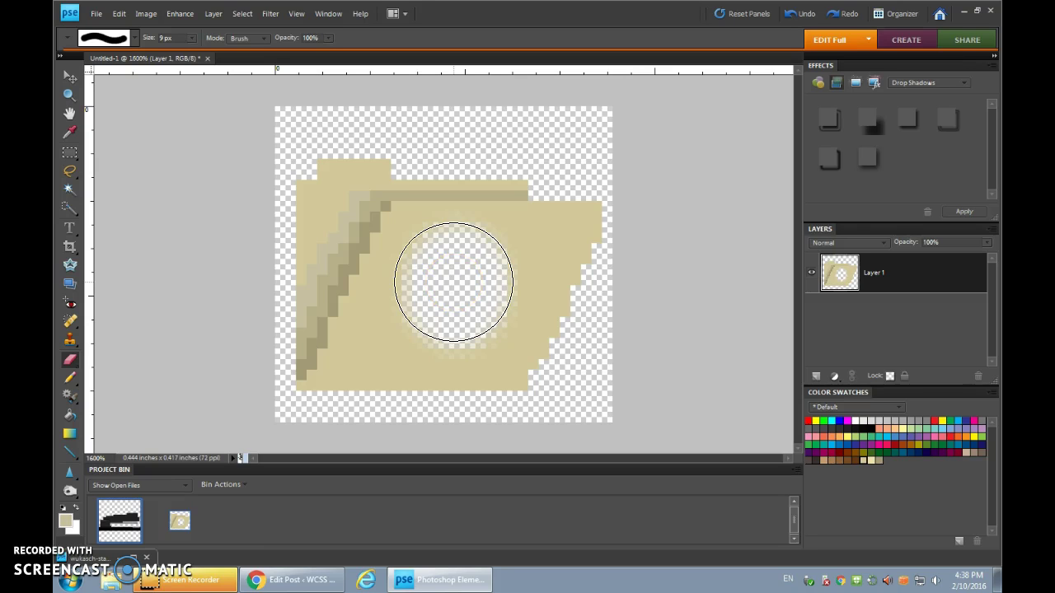
pyautogui.hotkey('ctrl', 'z')
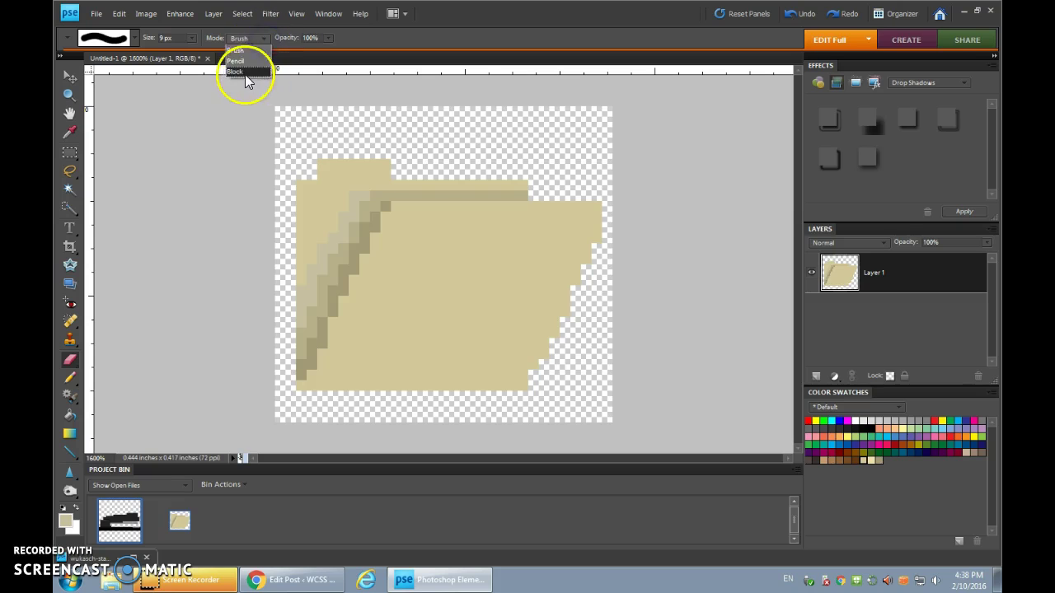
# - Set the eraser to Block and remove stray pixels along the top, right and lower-right edges
pyautogui.click(239, 72)
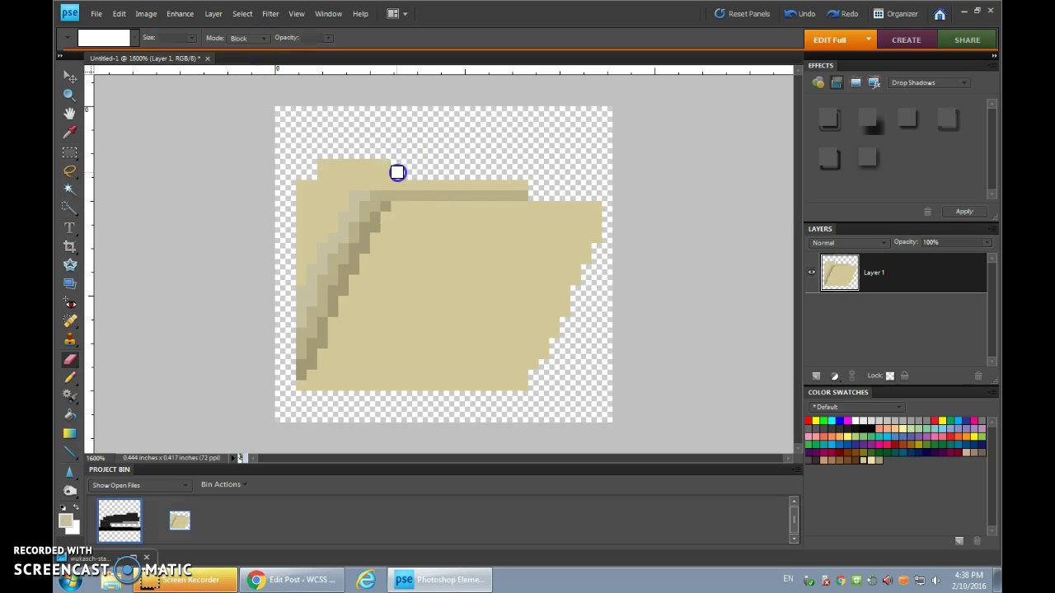
pyautogui.click(526, 390)
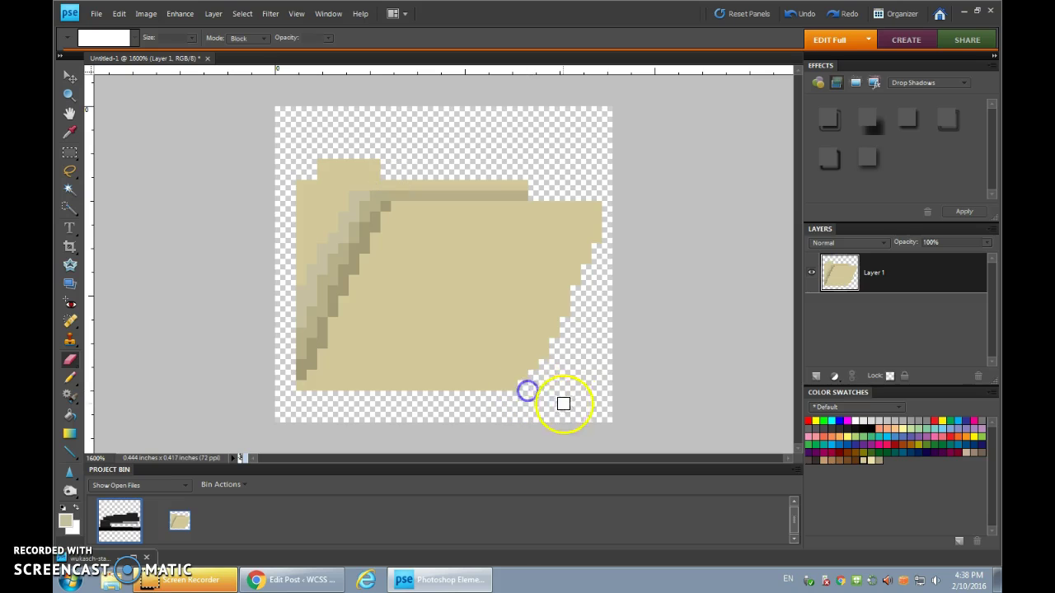
pyautogui.click(524, 193)
pyautogui.click(604, 227)
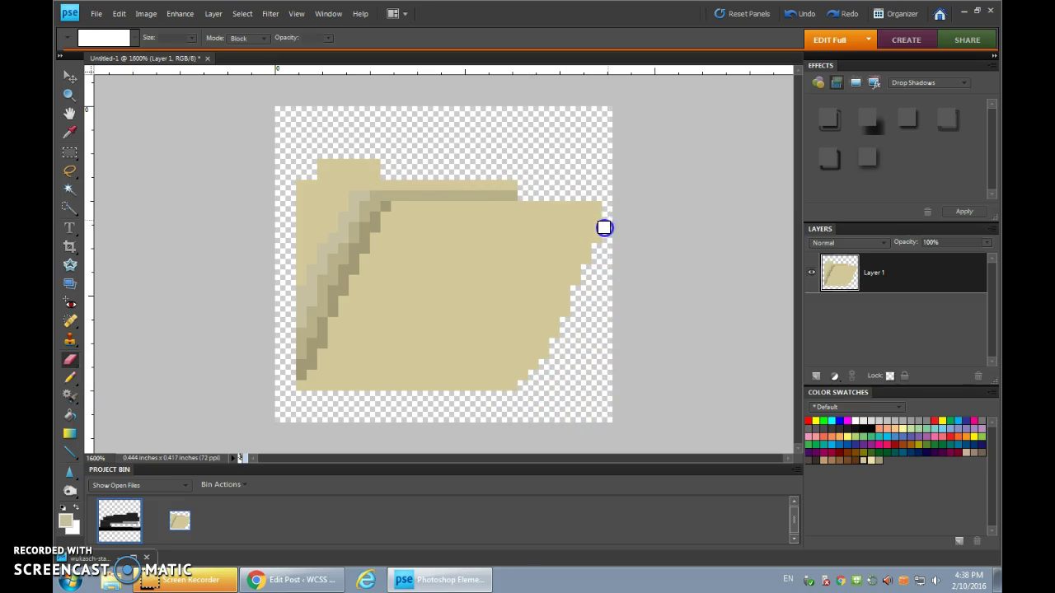
pyautogui.click(600, 237)
pyautogui.click(545, 340)
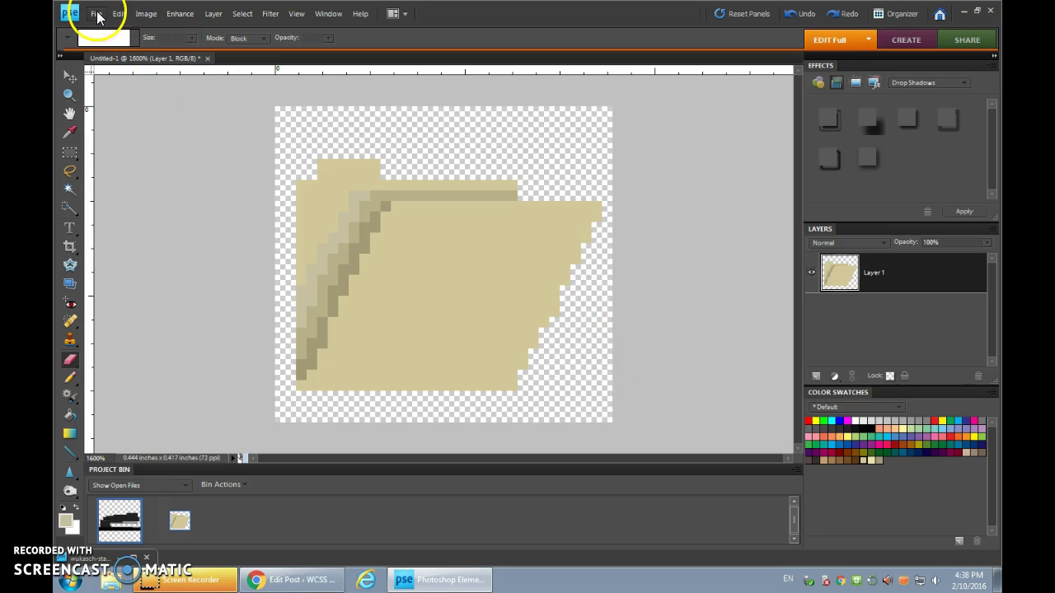
# - Save the folder image as a PSD in 4Students > OUT > Media Art (OUT) > Pixel Art
pyautogui.click(96, 14)
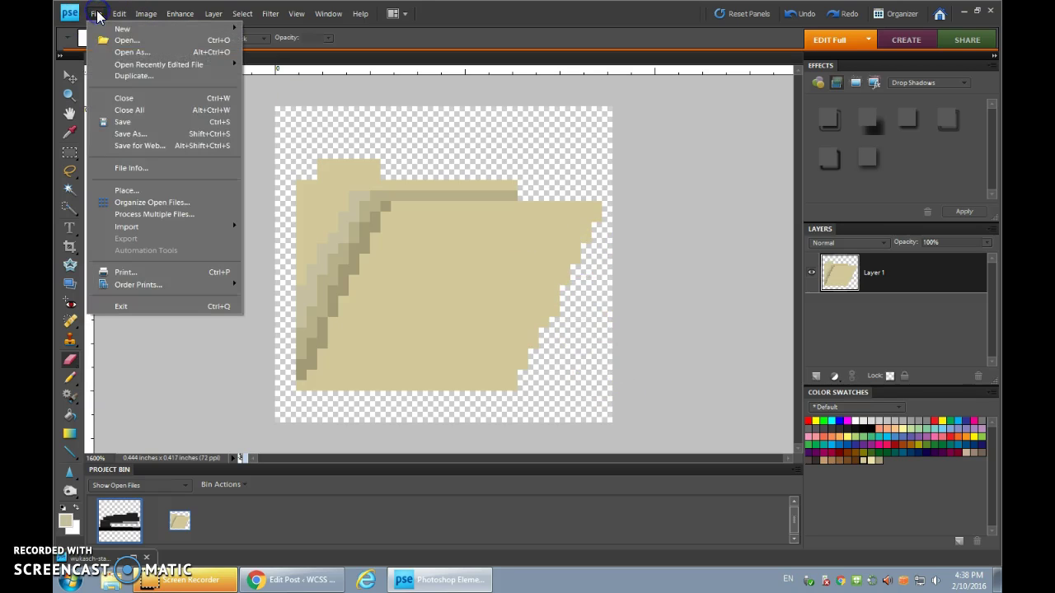
pyautogui.click(146, 136)
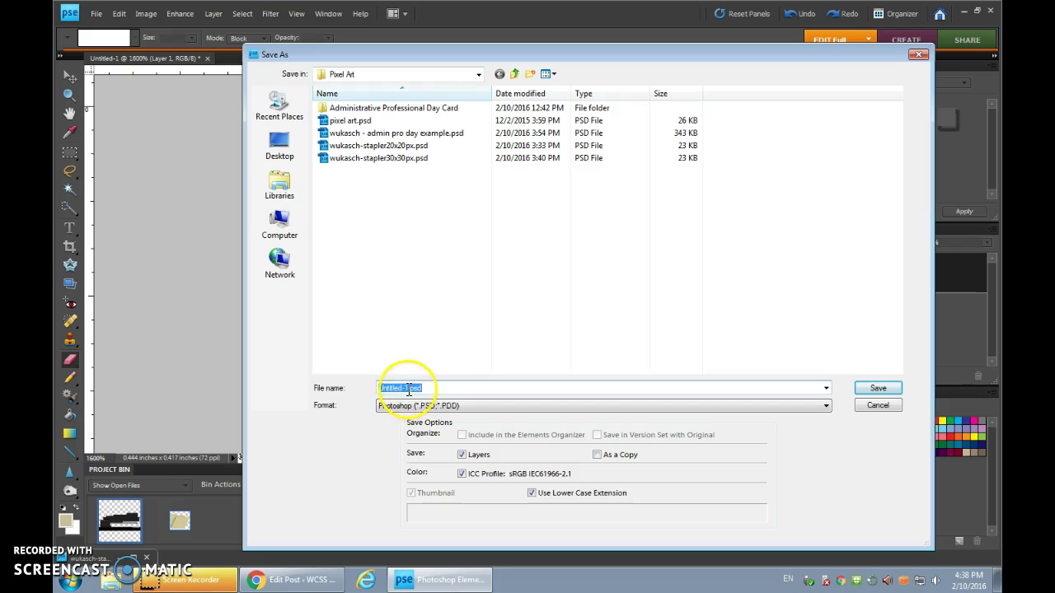
pyautogui.moveTo(407, 391); pyautogui.dragTo(364, 388)
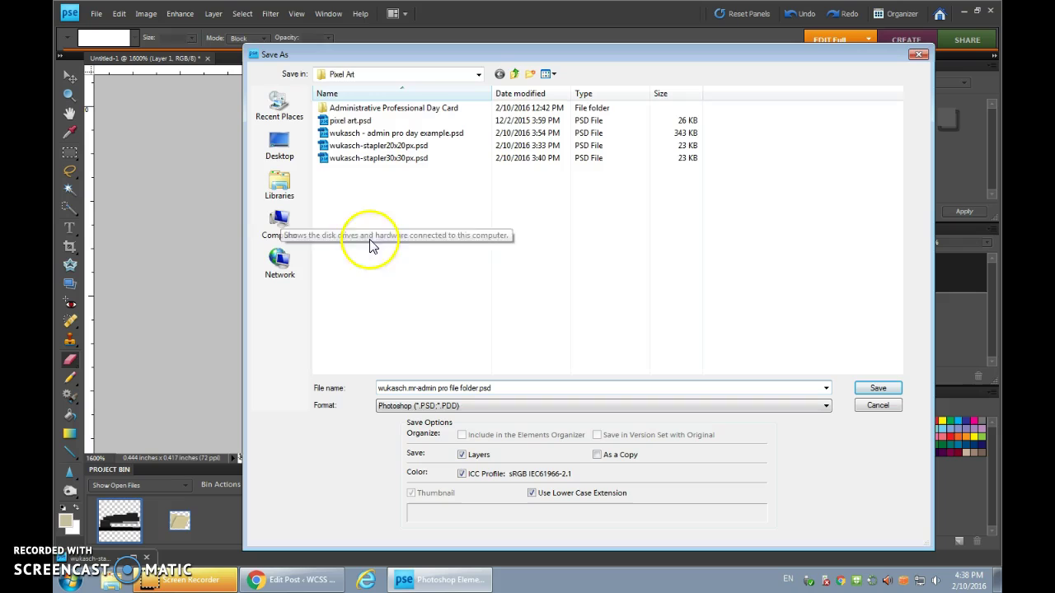
pyautogui.click(280, 224)
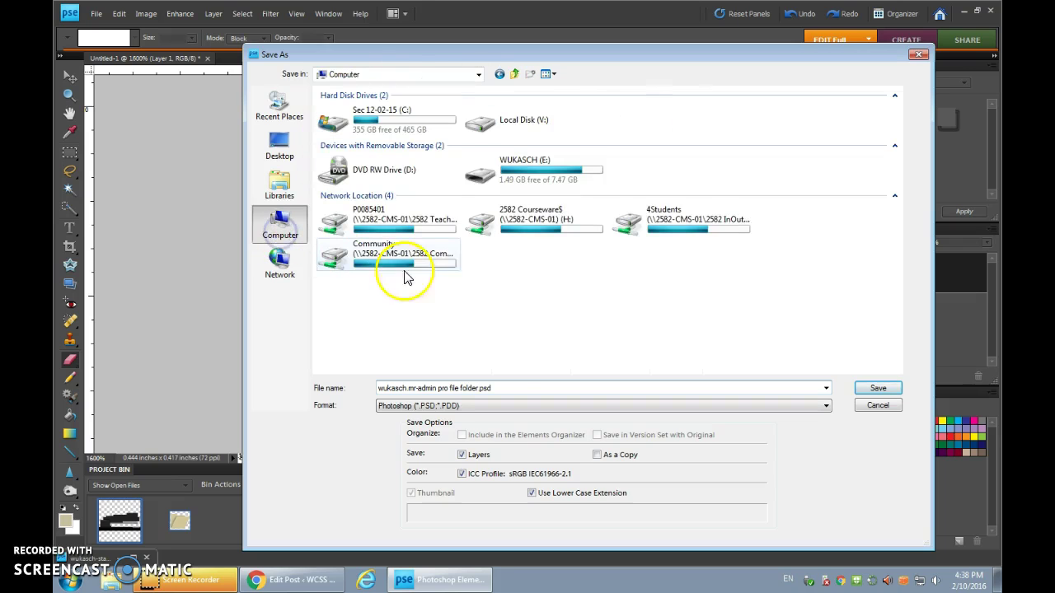
pyautogui.doubleClick(658, 226)
pyautogui.doubleClick(337, 133)
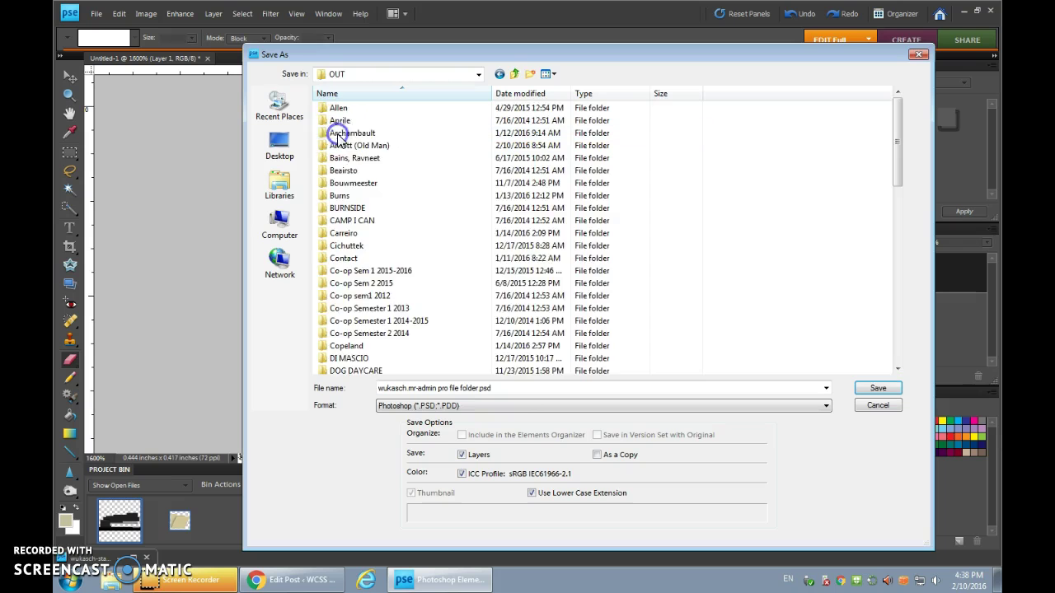
pyautogui.scroll(-13, 422, 304)
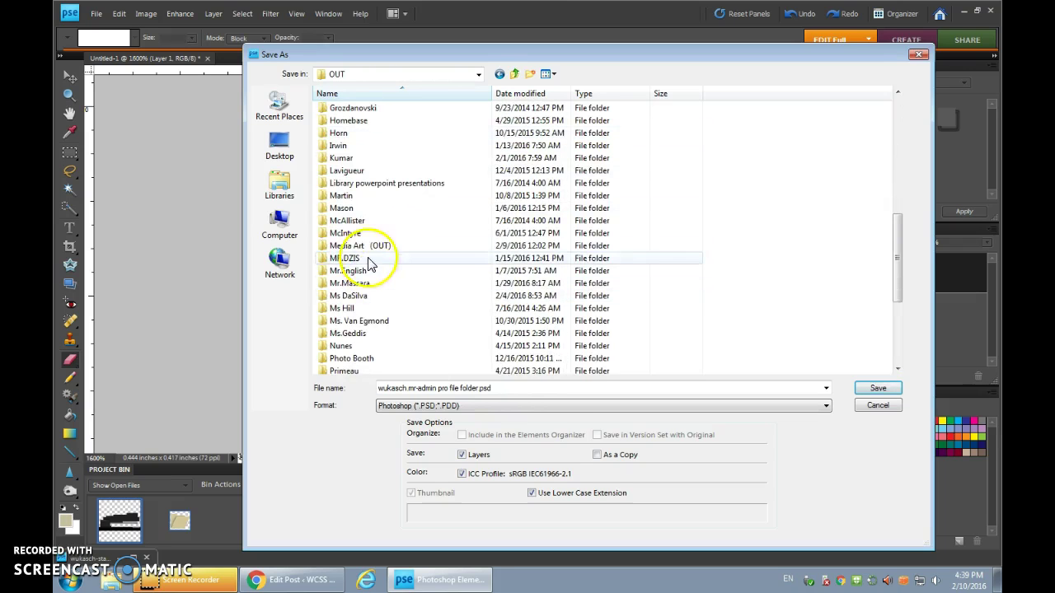
pyautogui.click(361, 247)
pyautogui.doubleClick(361, 247)
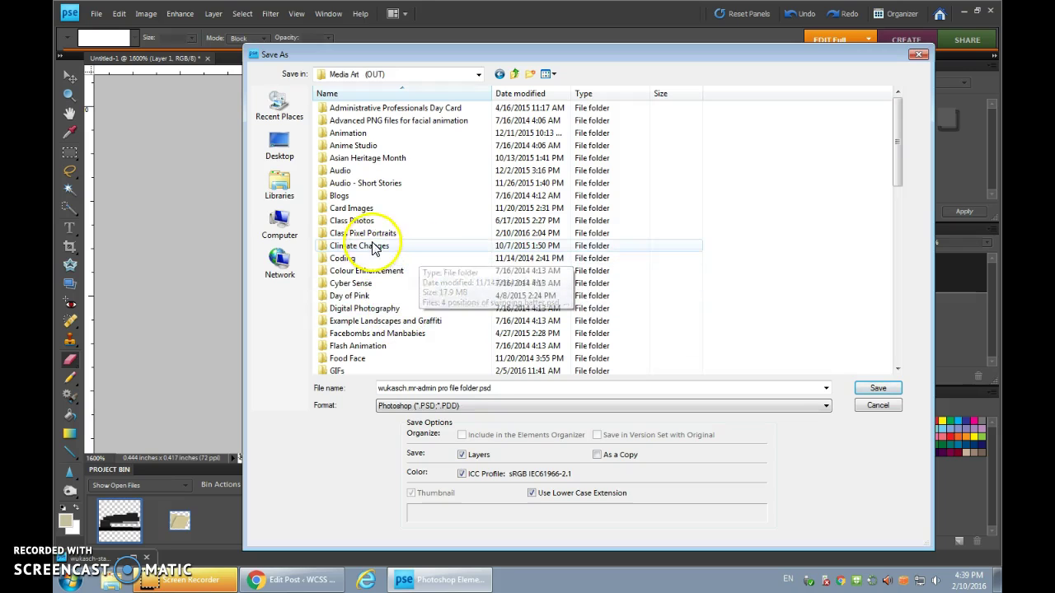
pyautogui.scroll(-8, 387, 310)
pyautogui.doubleClick(342, 299)
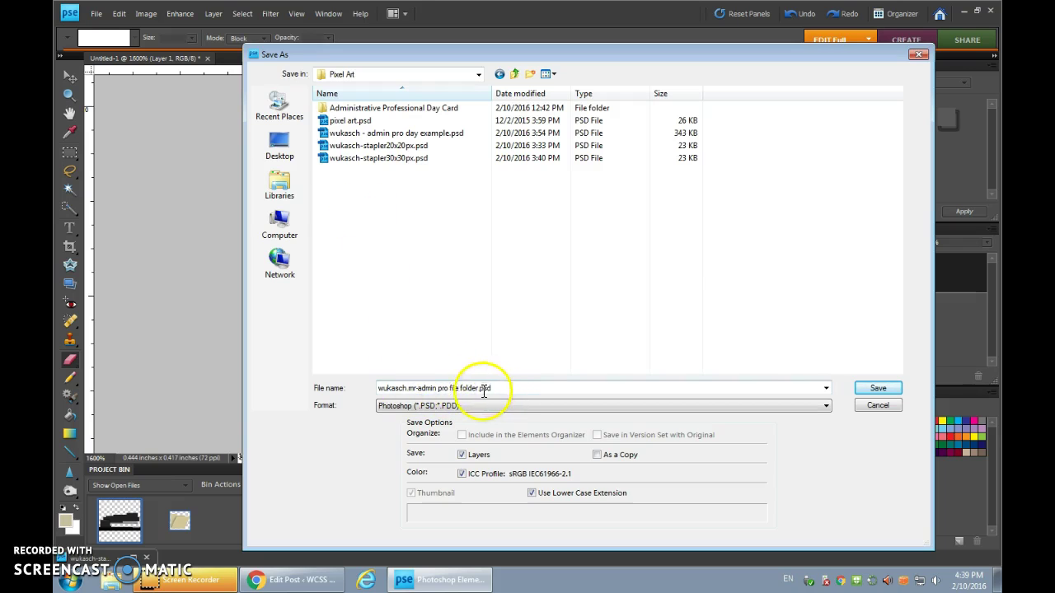
pyautogui.click(875, 387)
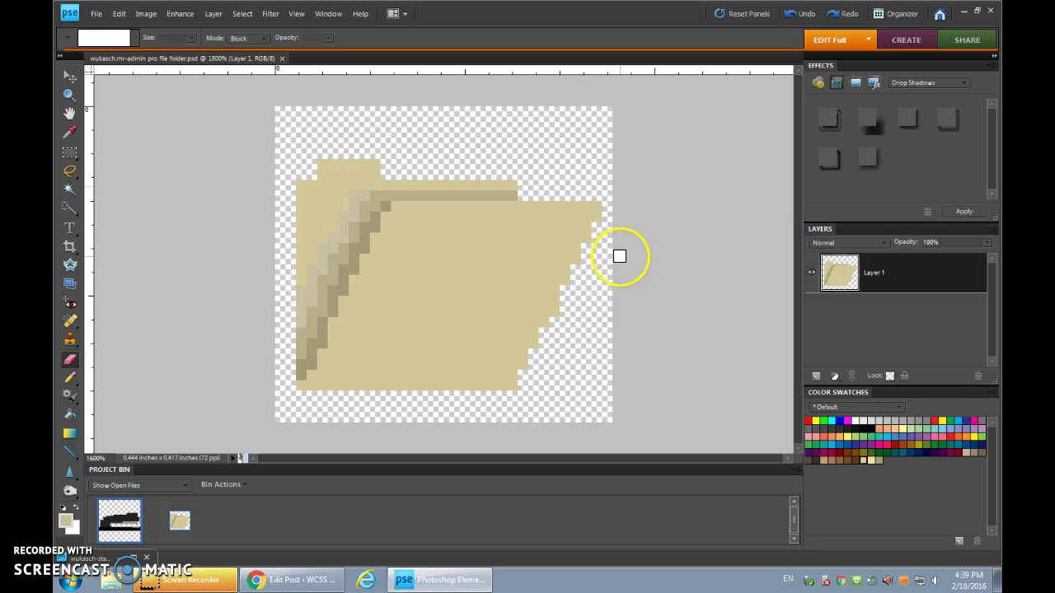
# - Switch the folder image to Actual Pixels view and open the menu for its size settings
pyautogui.click(329, 15)
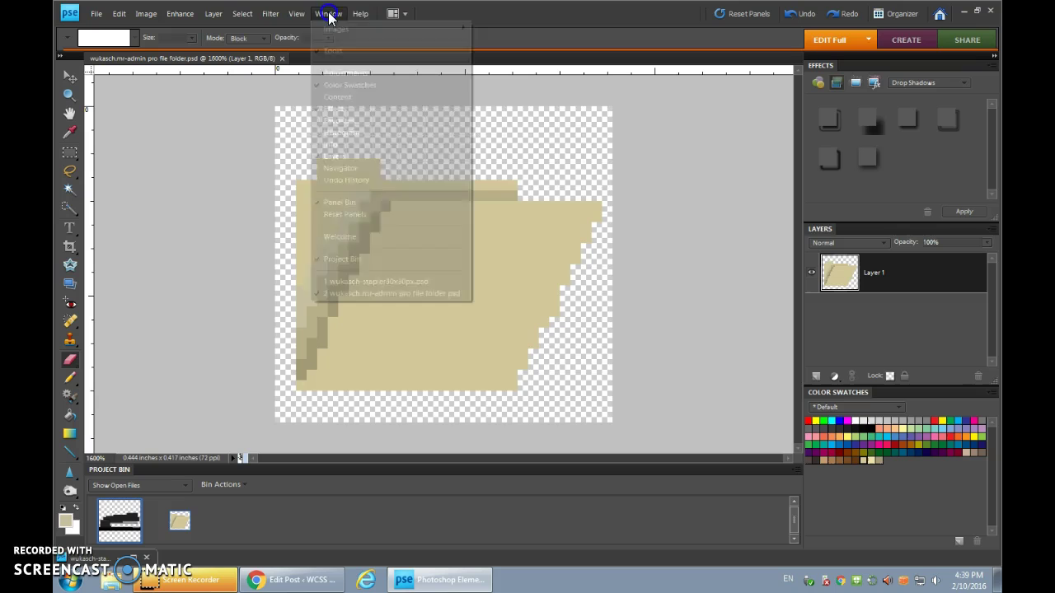
pyautogui.moveTo(292, 15)
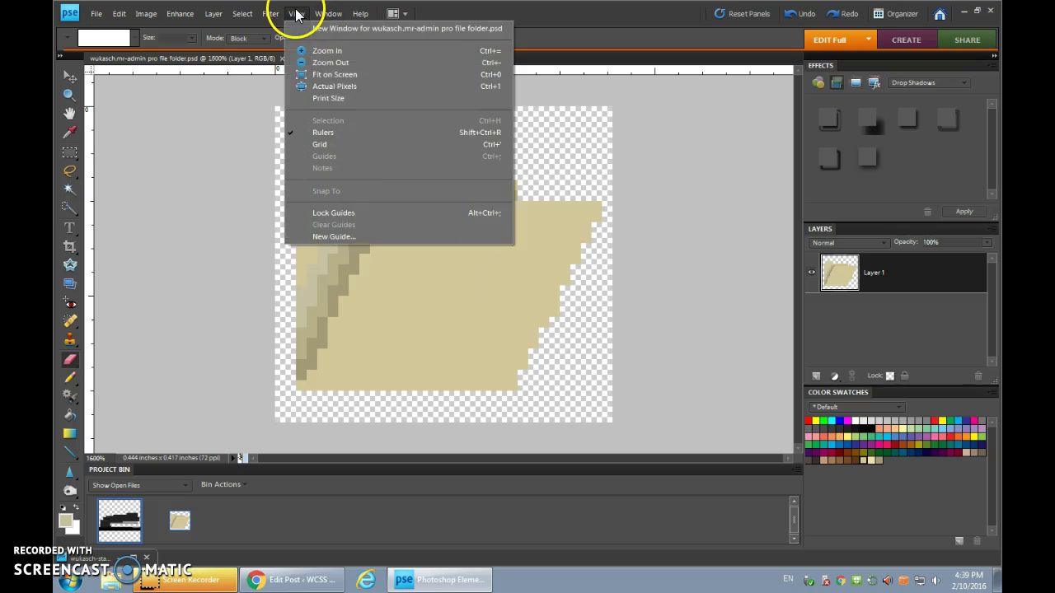
pyautogui.click(305, 86)
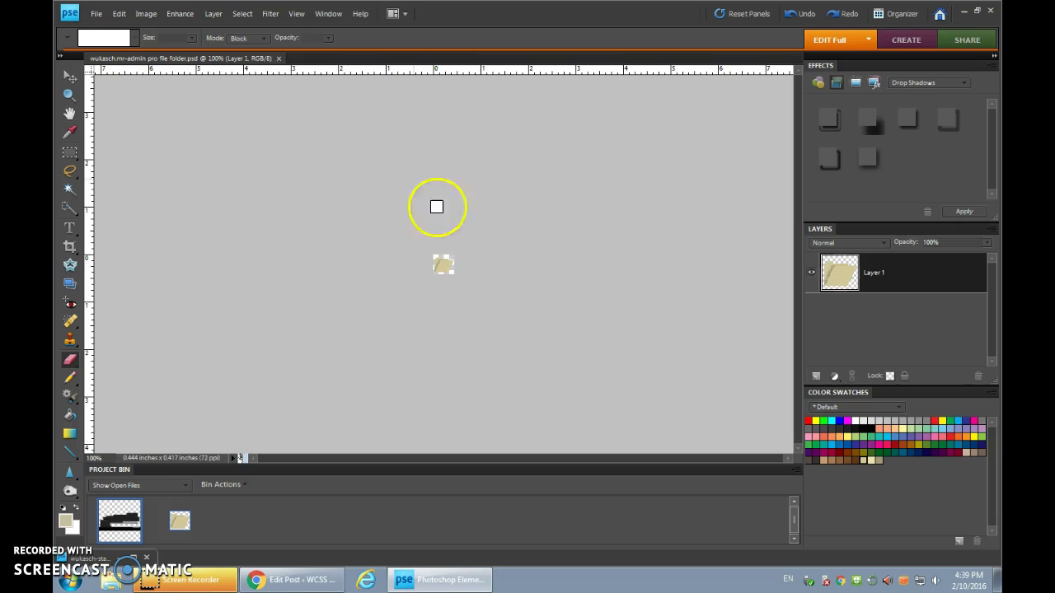
pyautogui.click(97, 14)
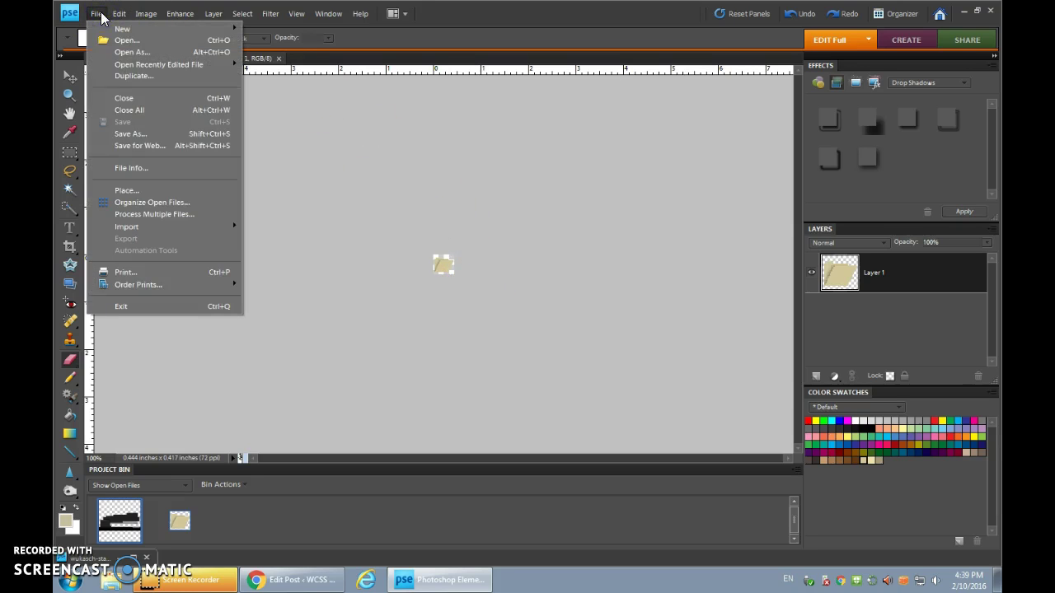
# - Resize the folder image to 1.5 inches wide at 300 ppi with Nearest Neighbor resampling
pyautogui.moveTo(146, 13)
pyautogui.moveTo(169, 88)
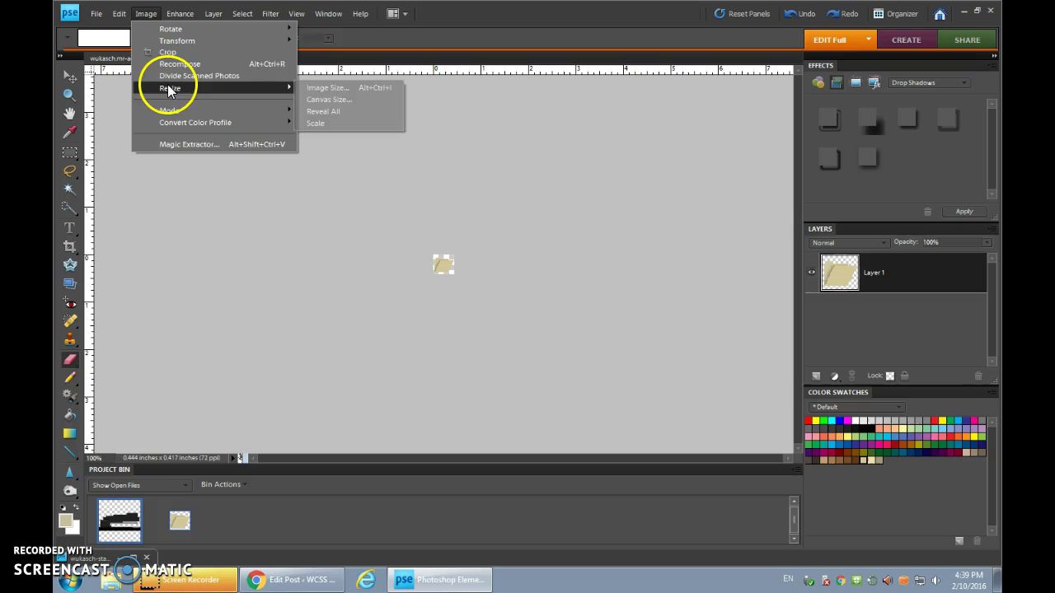
pyautogui.click(318, 89)
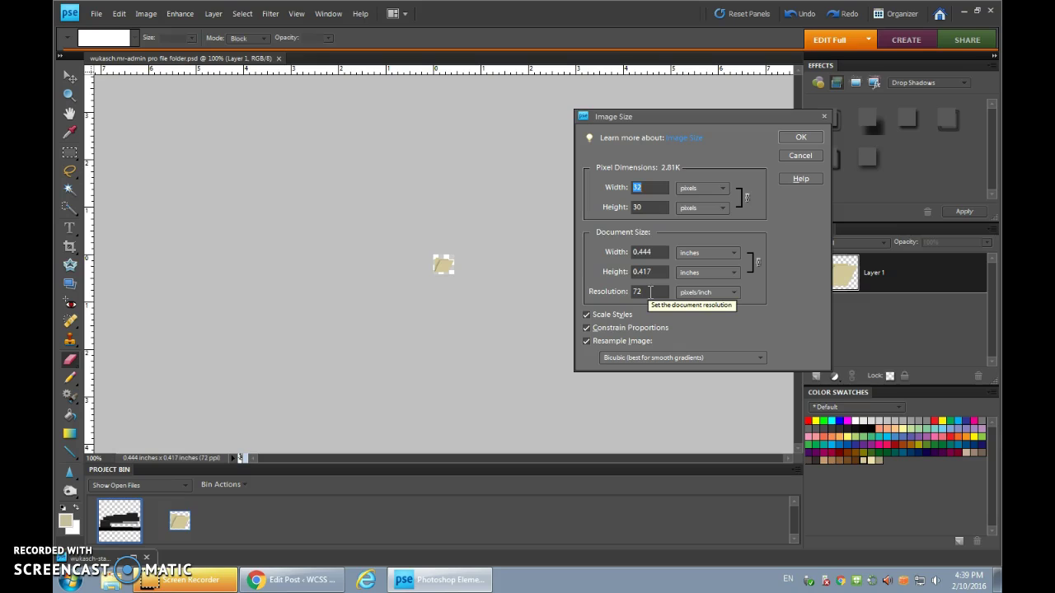
pyautogui.moveTo(650, 292); pyautogui.dragTo(634, 293)
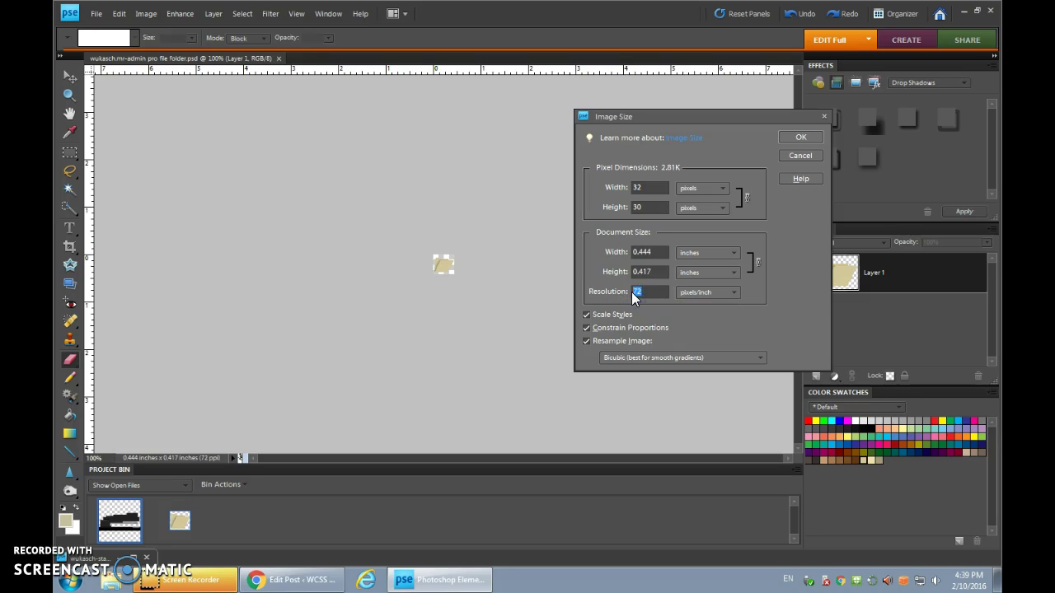
pyautogui.write('300')
pyautogui.moveTo(651, 251); pyautogui.dragTo(624, 249)
pyautogui.write('1.5')
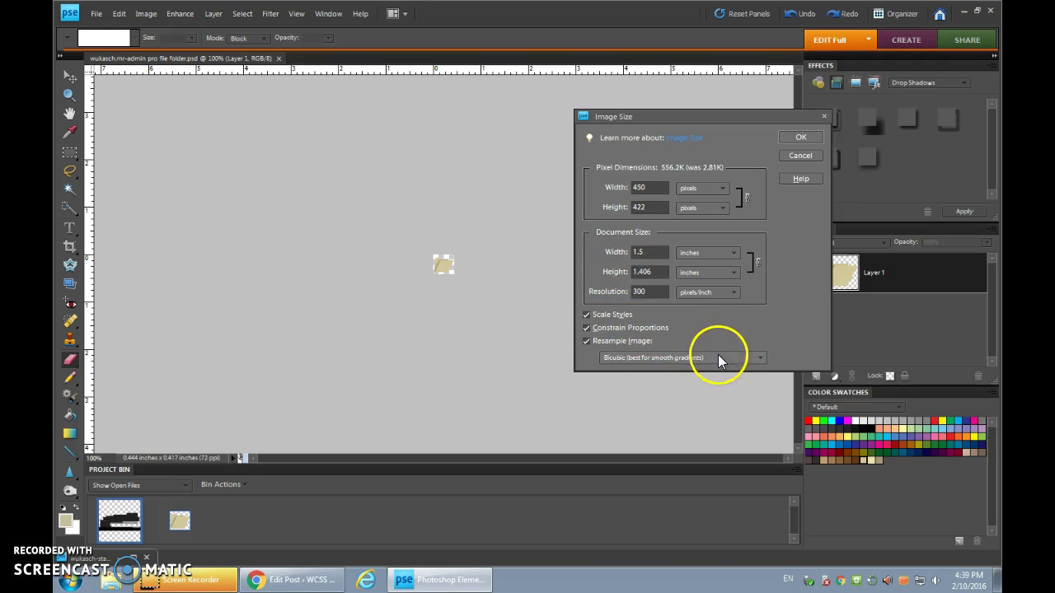
pyautogui.click(651, 358)
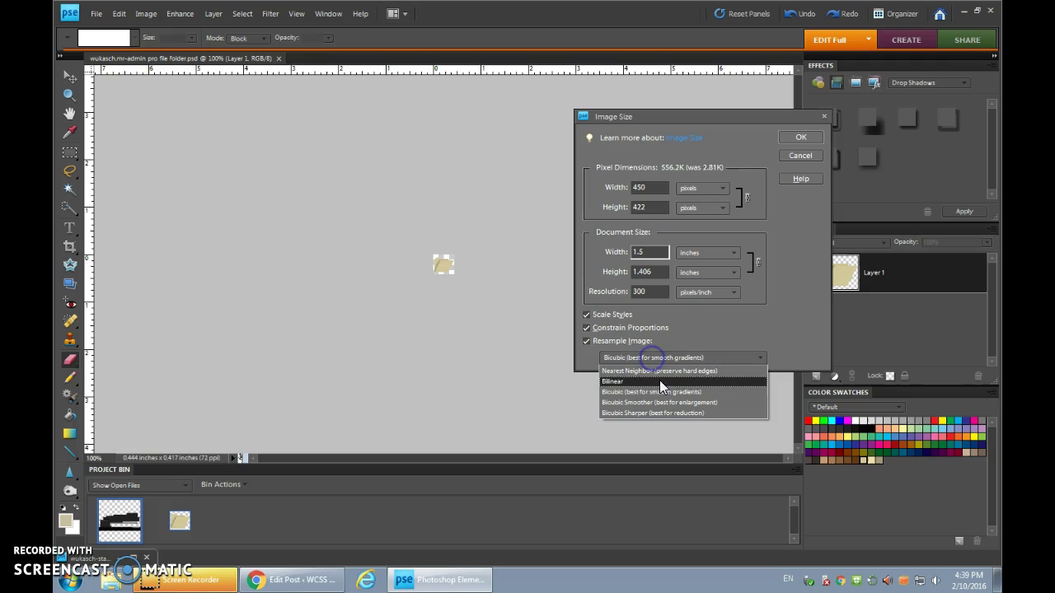
pyautogui.click(642, 373)
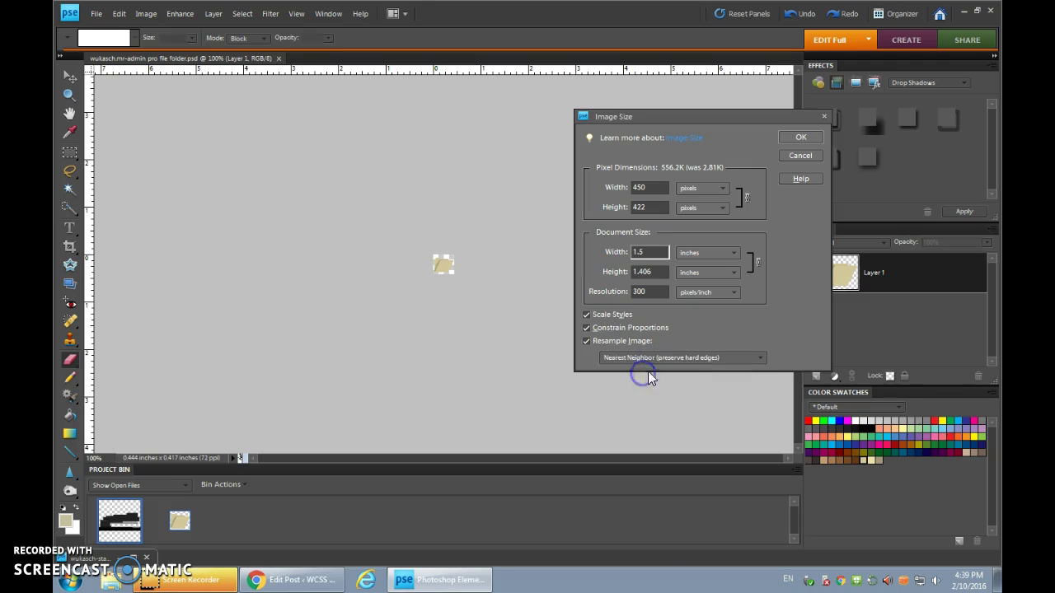
pyautogui.click(793, 136)
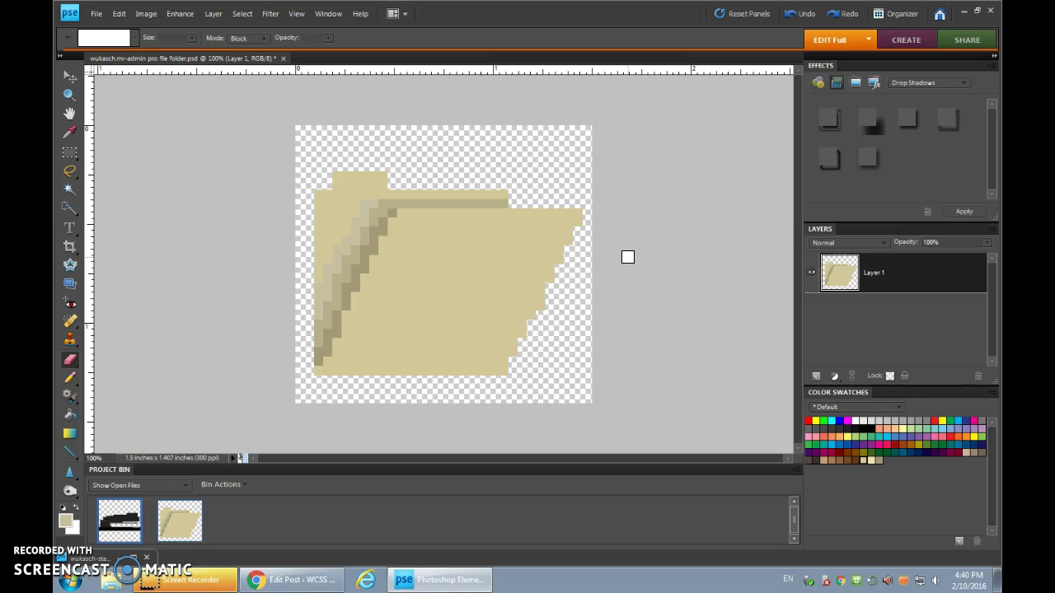
pyautogui.moveTo(618, 257); pyautogui.dragTo(594, 270)
# - Start a new blank file measured in inches: 300 ppi resolution, width 6, height 4
pyautogui.click(96, 14)
pyautogui.click(206, 33)
pyautogui.click(260, 30)
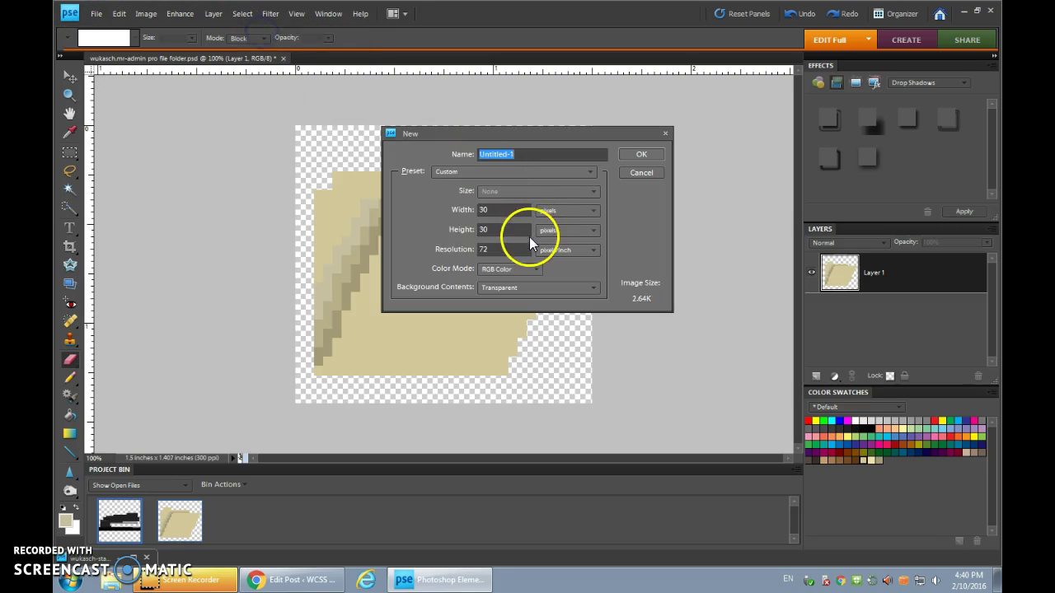
pyautogui.click(587, 212)
pyautogui.click(558, 233)
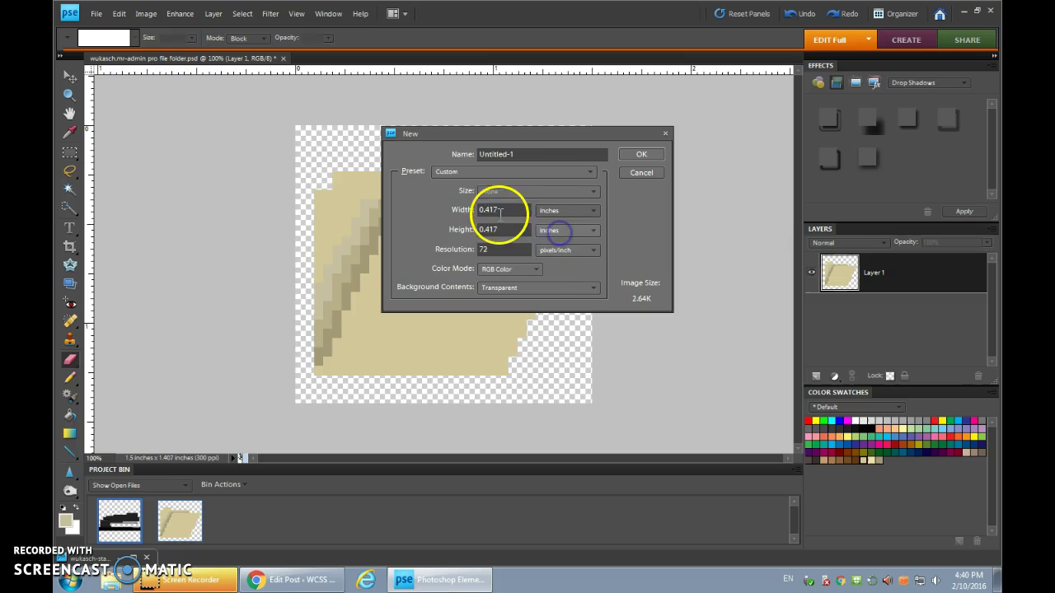
pyautogui.click(467, 248)
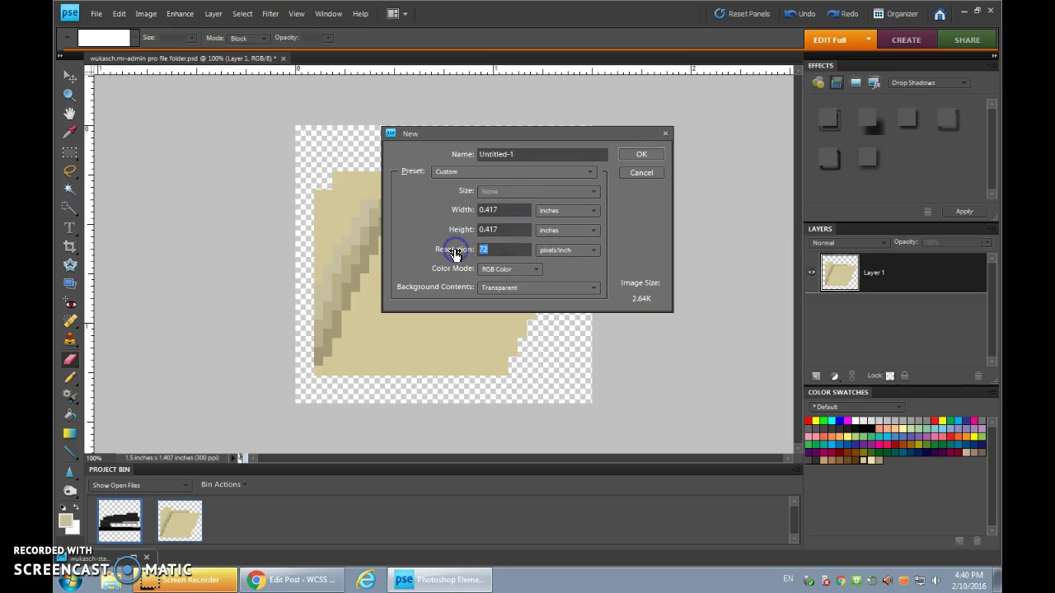
pyautogui.write('300')
pyautogui.click(480, 210)
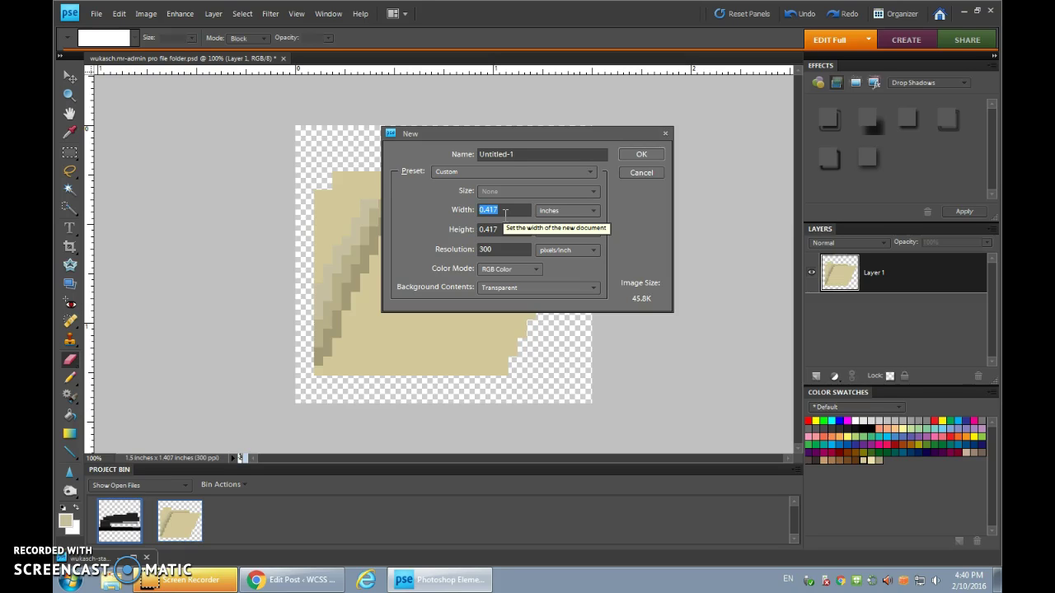
pyautogui.write('6')
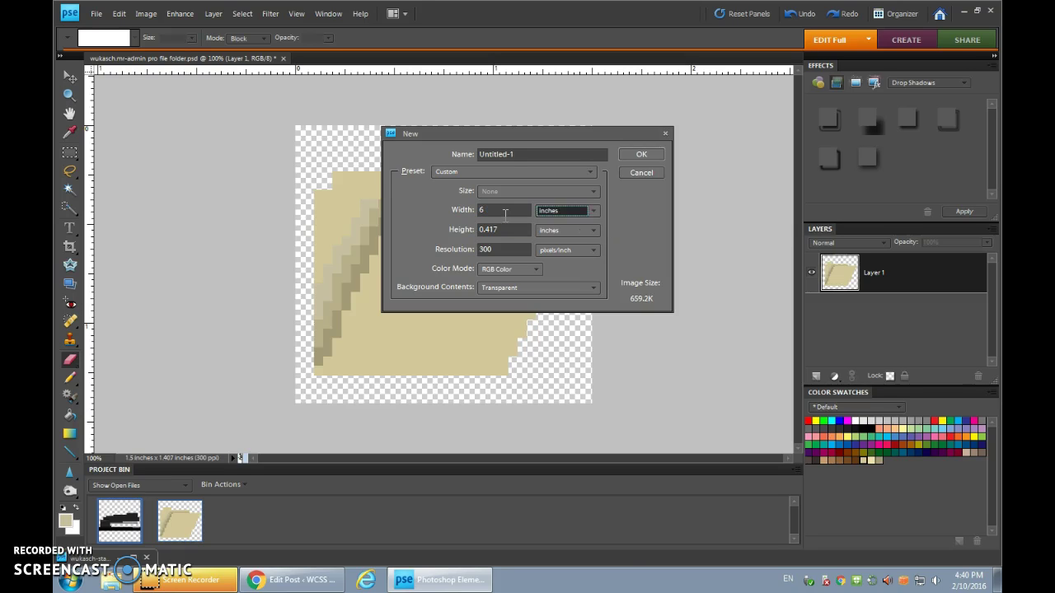
pyautogui.press('Tab')
# - Create the 6x4 card, drag the folder onto it, dock the card, and place the folder at left
pyautogui.click(638, 154)
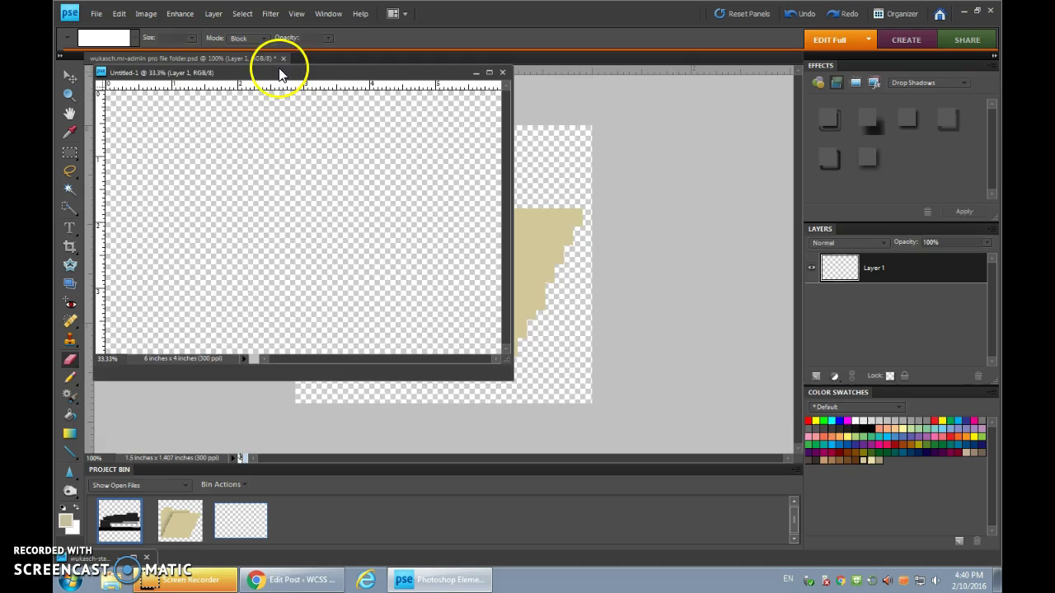
pyautogui.moveTo(278, 74); pyautogui.dragTo(530, 109)
pyautogui.click(70, 76)
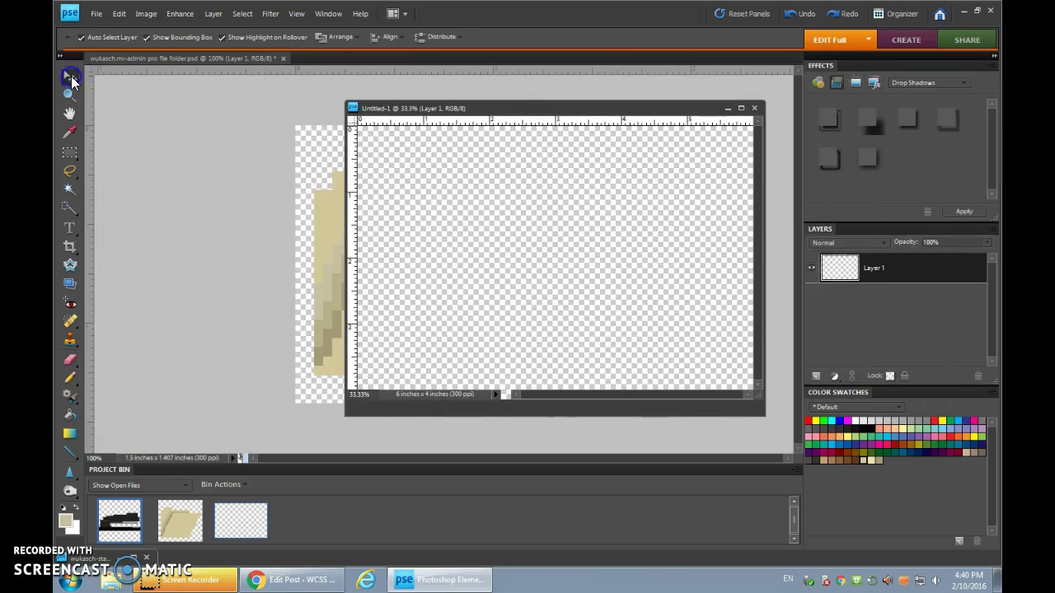
pyautogui.click(325, 264)
pyautogui.moveTo(326, 271); pyautogui.dragTo(501, 245)
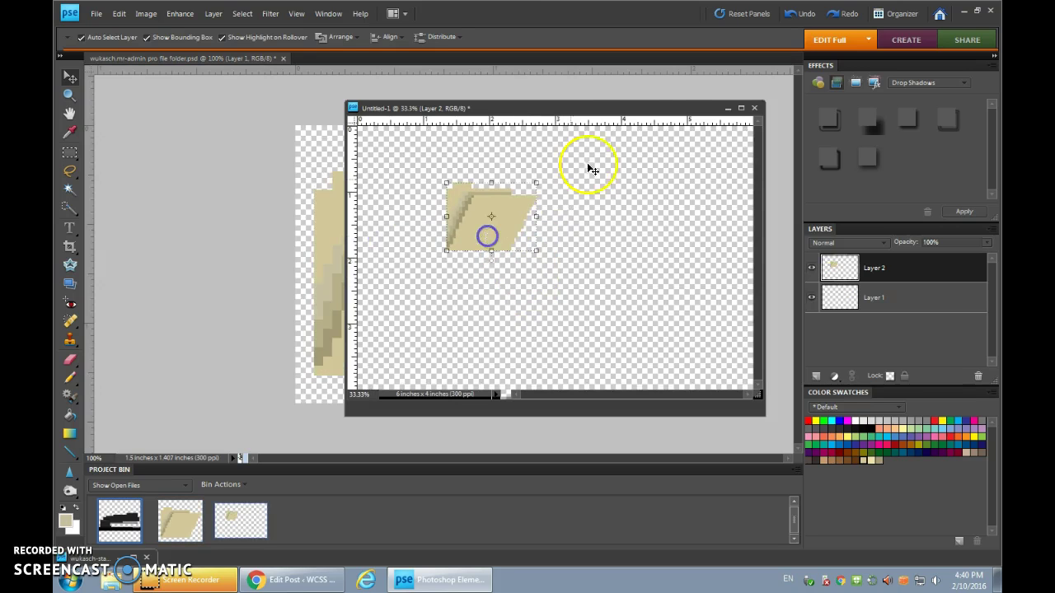
pyautogui.moveTo(605, 110); pyautogui.dragTo(475, 62)
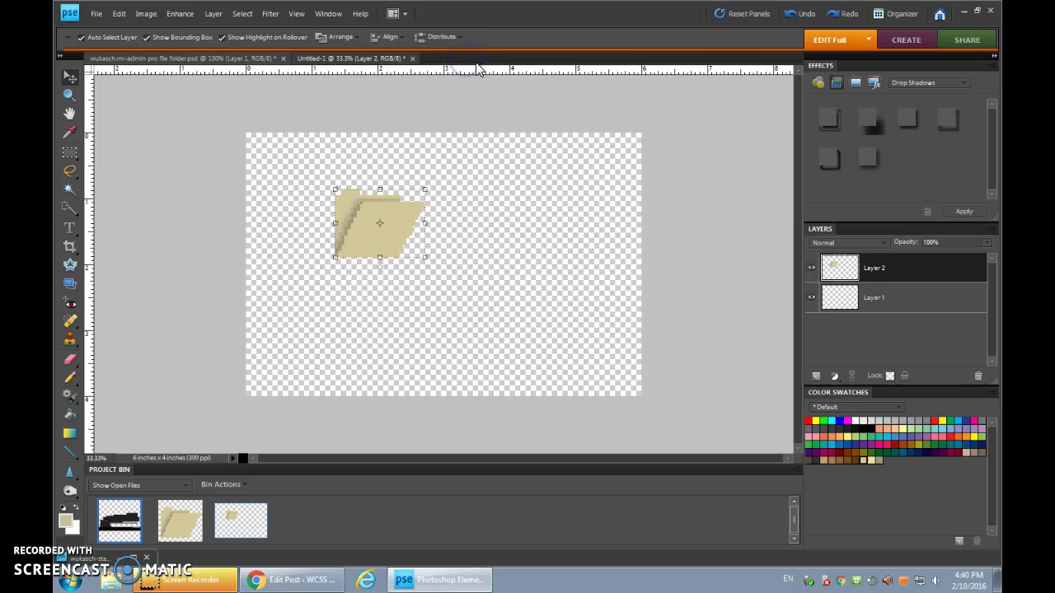
pyautogui.moveTo(401, 259); pyautogui.dragTo(334, 271)
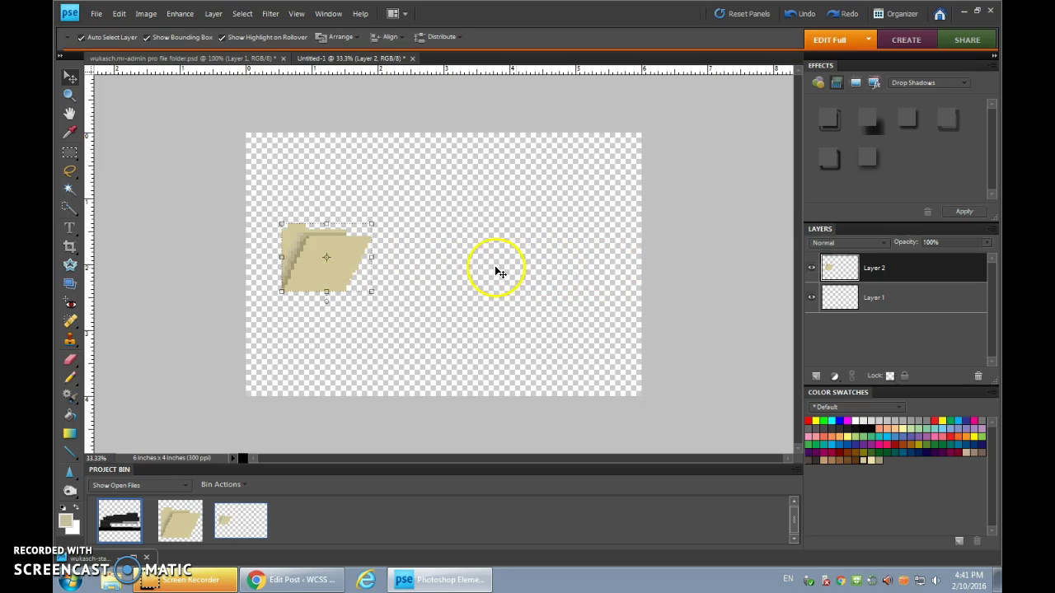
pyautogui.click(394, 257)
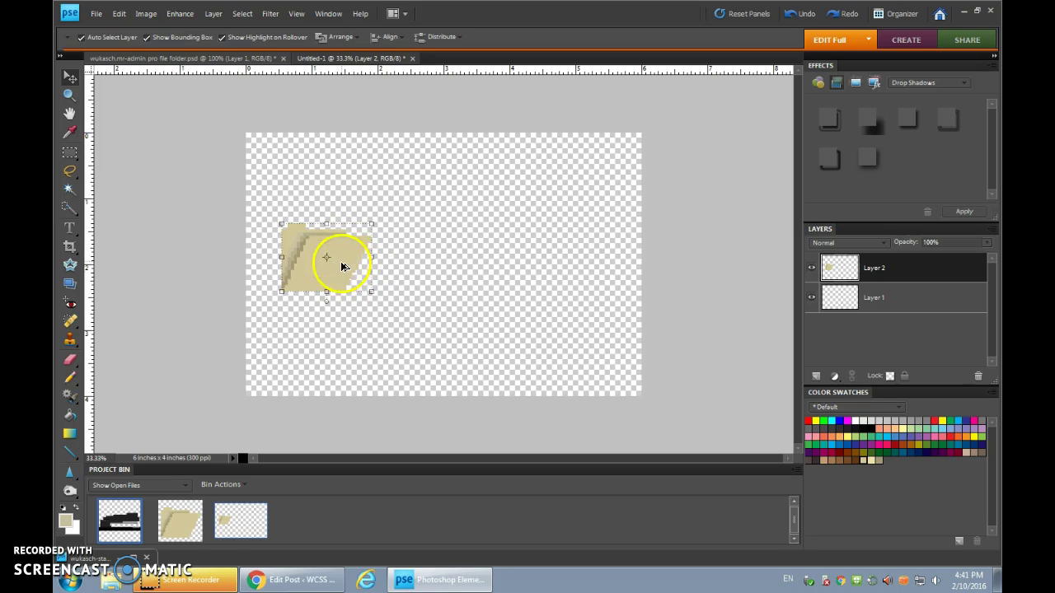
# - Alt-copy the folder and duplicate Layer 2 copy, placing both copies to the right in a row
pyautogui.moveTo(344, 256); pyautogui.dragTo(466, 258)
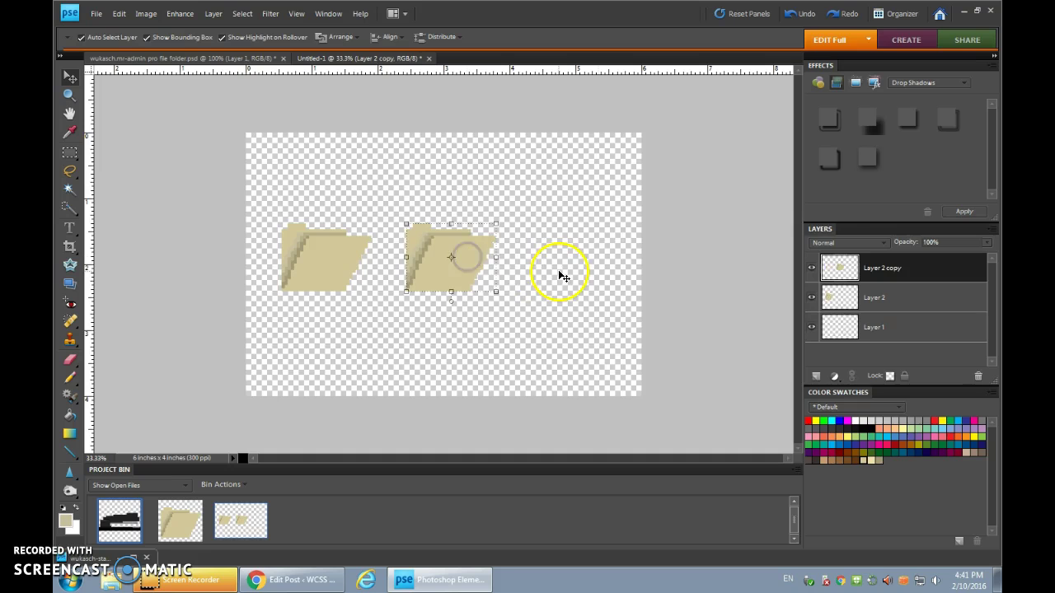
pyautogui.rightClick(894, 271)
pyautogui.click(917, 312)
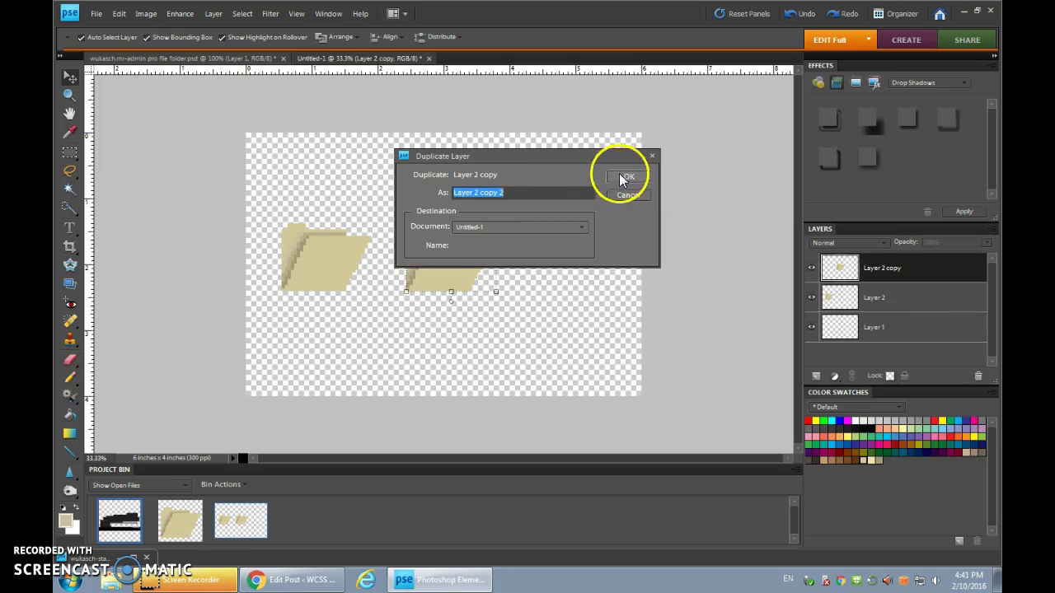
pyautogui.click(625, 178)
pyautogui.moveTo(494, 252); pyautogui.dragTo(600, 261)
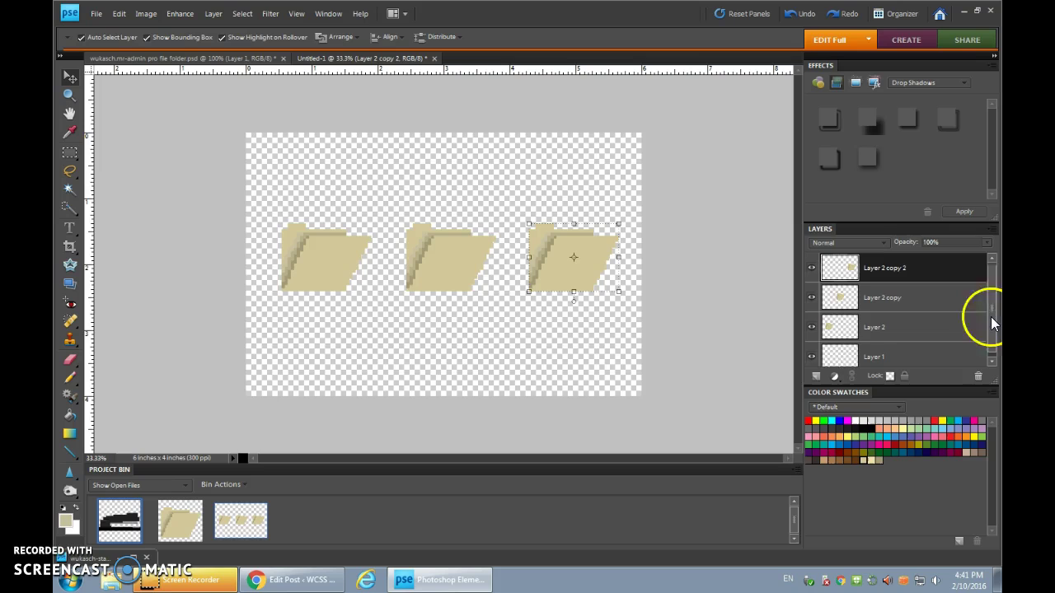
pyautogui.moveTo(990, 316); pyautogui.dragTo(991, 332)
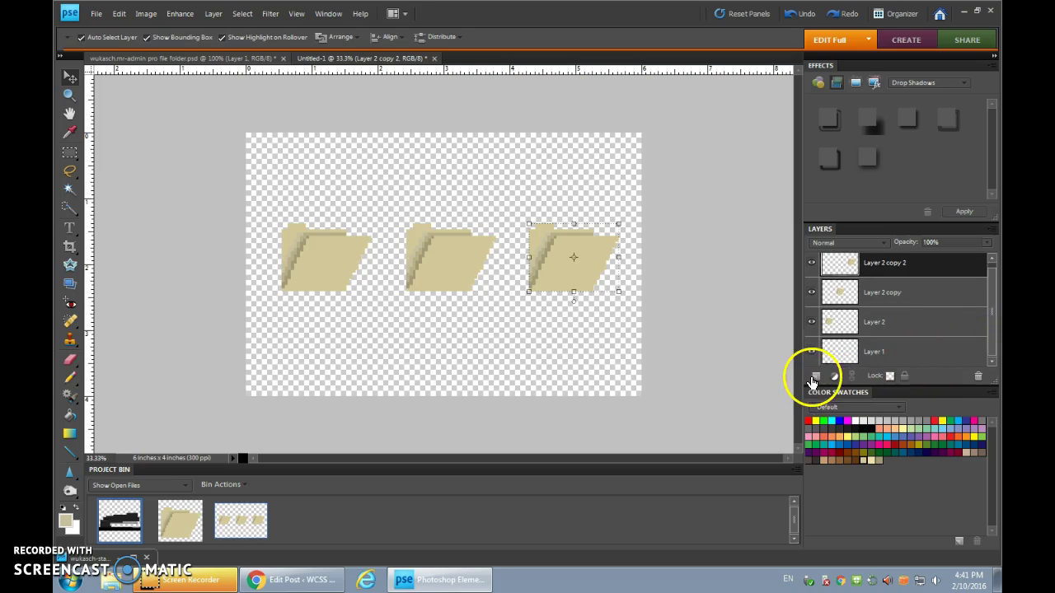
# - Fill the Layer 1 background with a dark olive colour using the Paint Bucket
pyautogui.click(870, 356)
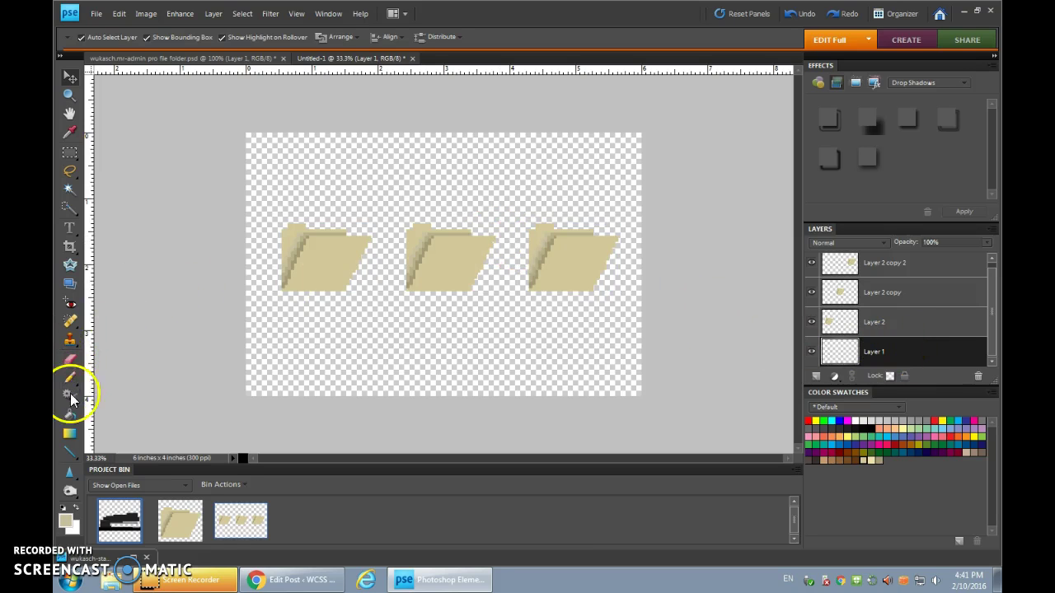
pyautogui.press('i')
pyautogui.click(65, 519)
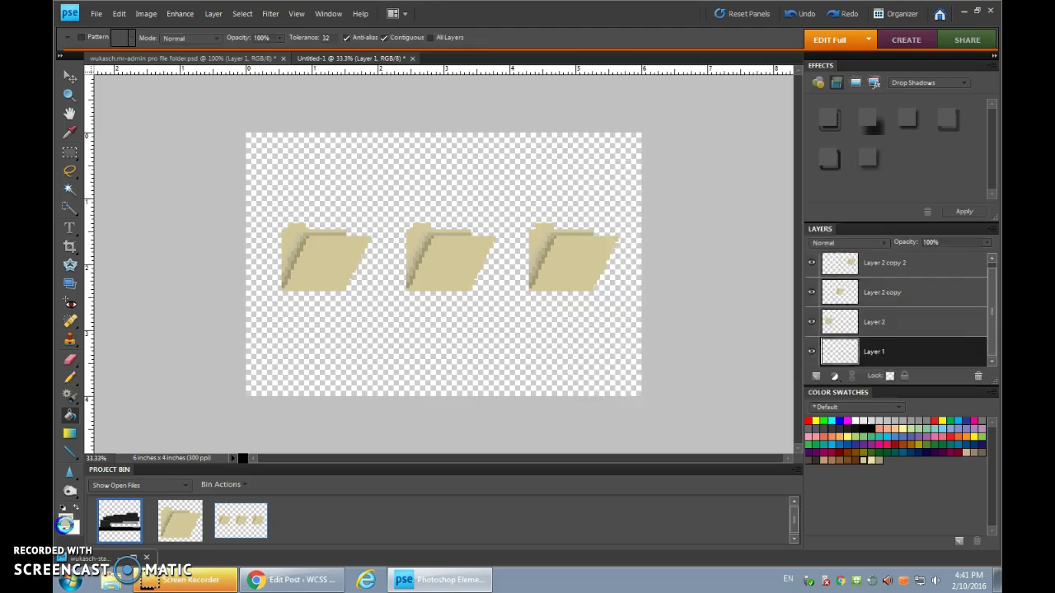
pyautogui.moveTo(651, 272)
pyautogui.mouseDown()
pyautogui.moveTo(666, 277)
pyautogui.moveTo(657, 293)
pyautogui.mouseUp()
pyautogui.click(859, 177)
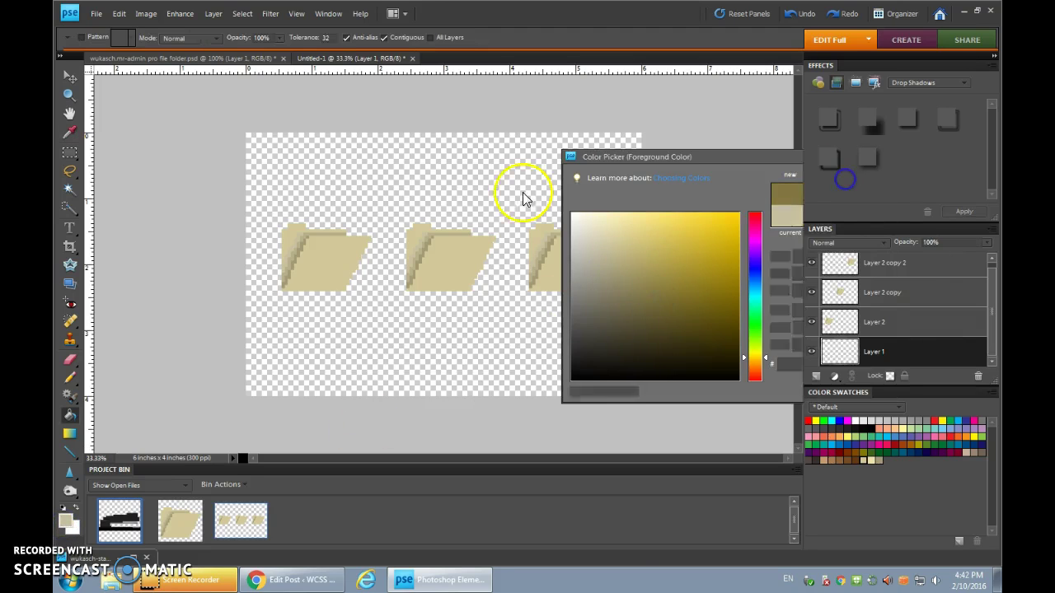
pyautogui.press('k')
pyautogui.click(387, 202)
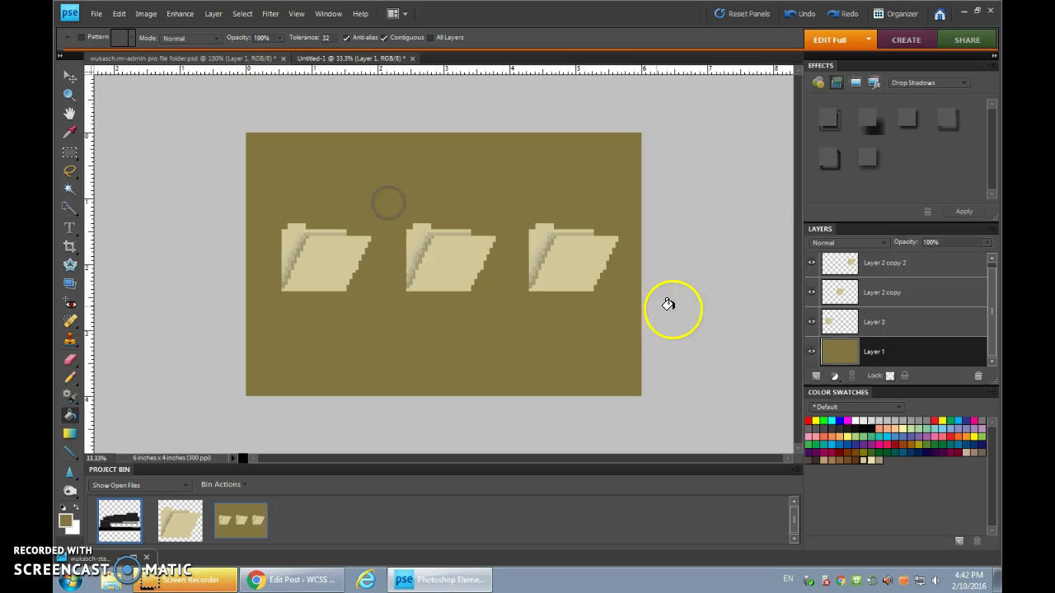
pyautogui.doubleClick(842, 353)
pyautogui.click(546, 168)
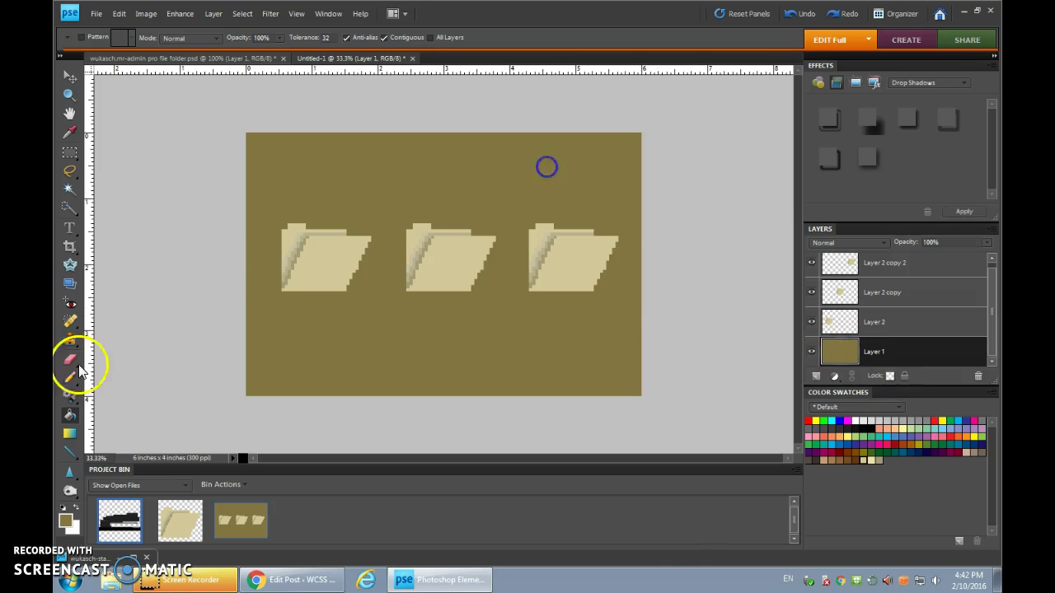
# - Refill the background with light teal, 97ddd9
pyautogui.click(64, 519)
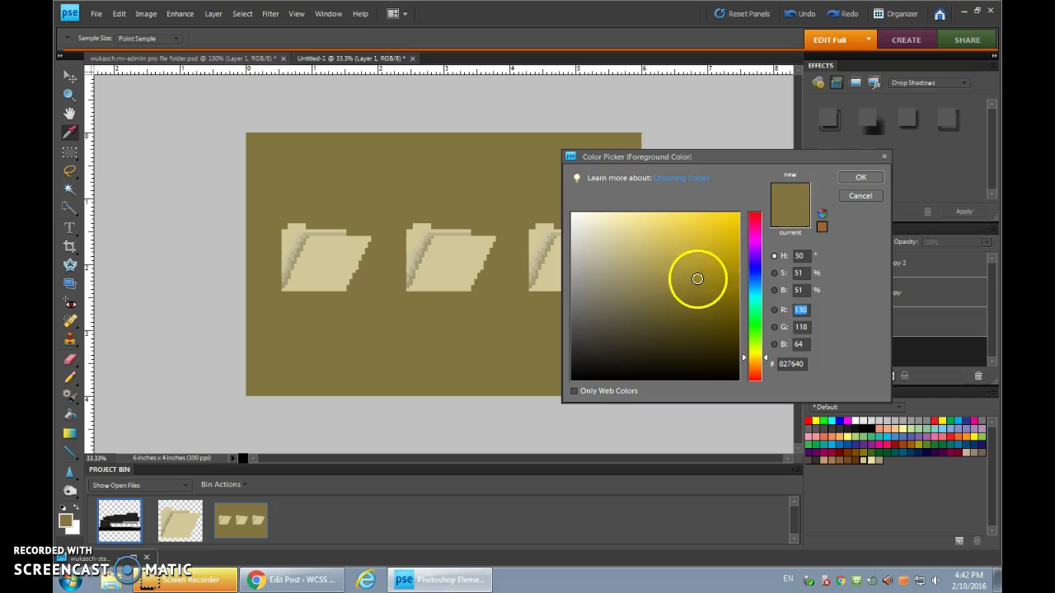
pyautogui.click(756, 301)
pyautogui.moveTo(756, 301); pyautogui.dragTo(756, 299)
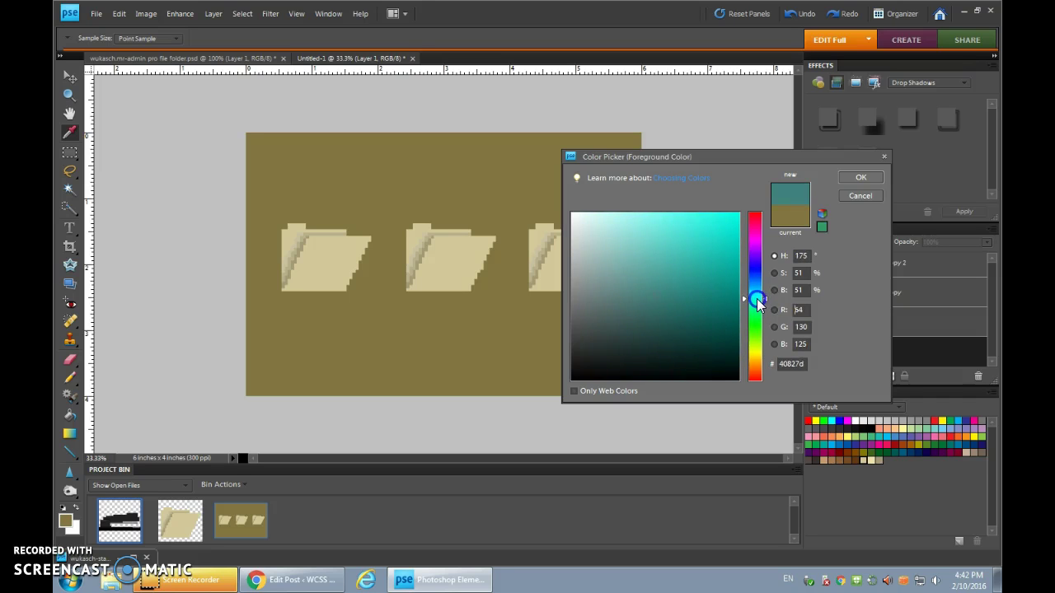
pyautogui.moveTo(689, 264); pyautogui.dragTo(632, 231)
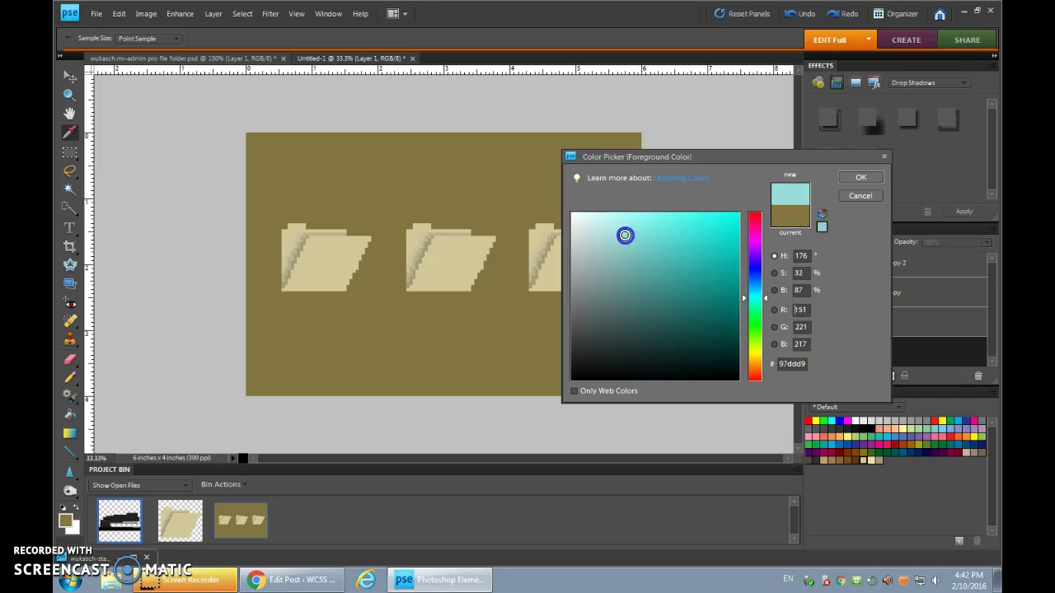
pyautogui.click(861, 178)
pyautogui.press('k')
pyautogui.click(384, 186)
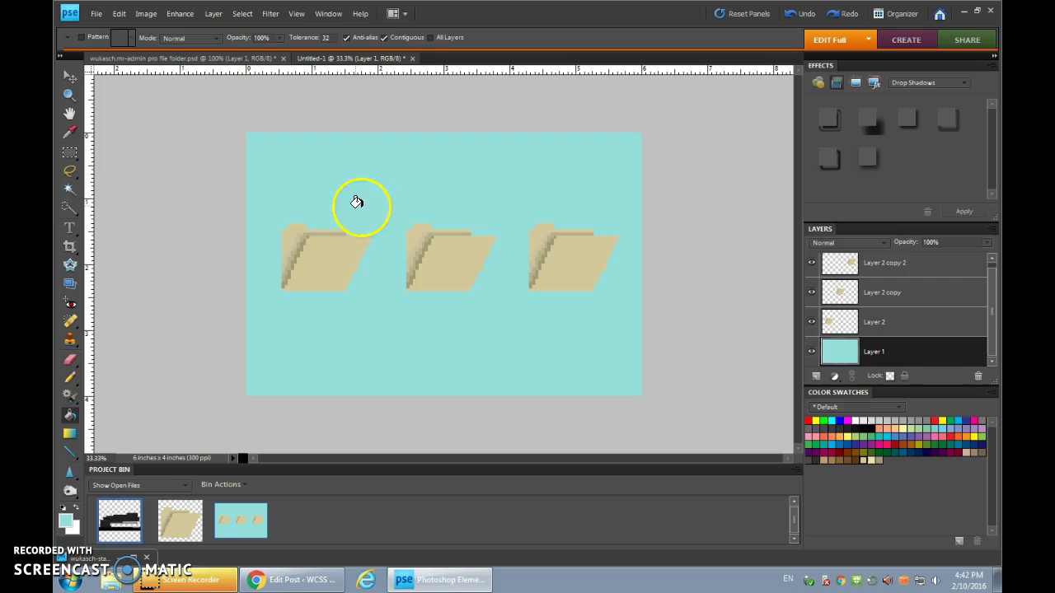
# - Choose an almost-white icy cyan and Paint Bucket-fill the card background with it
pyautogui.click(65, 520)
pyautogui.moveTo(635, 157); pyautogui.dragTo(688, 162)
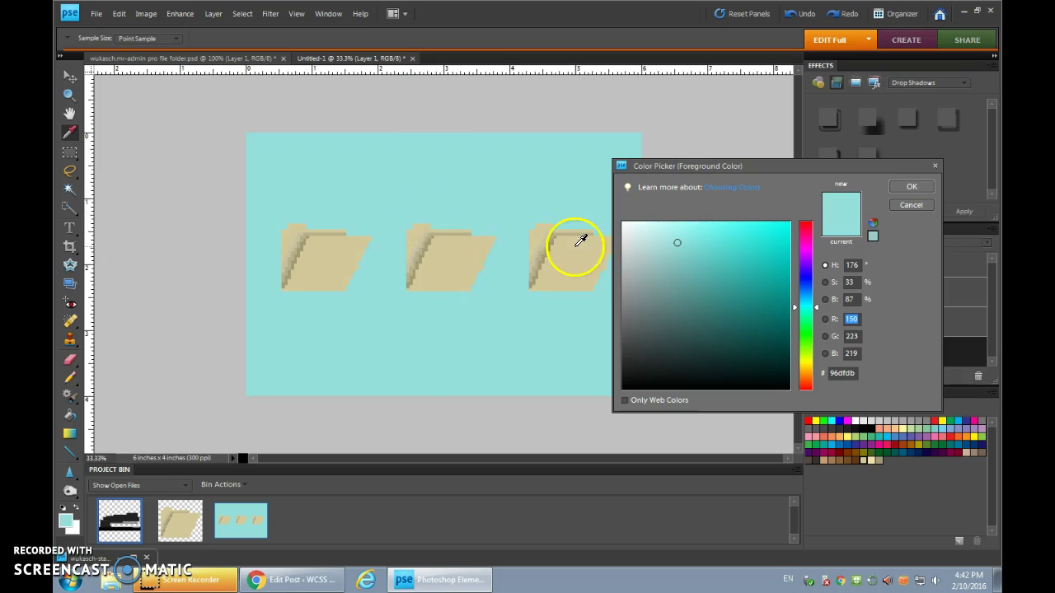
pyautogui.click(420, 233)
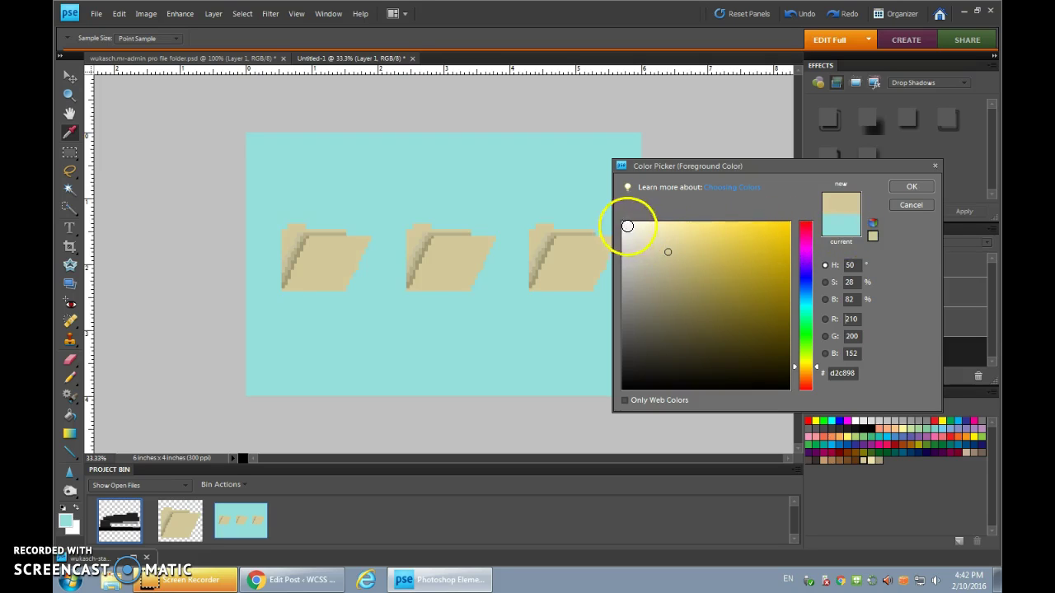
pyautogui.click(658, 243)
pyautogui.moveTo(658, 244); pyautogui.dragTo(641, 229)
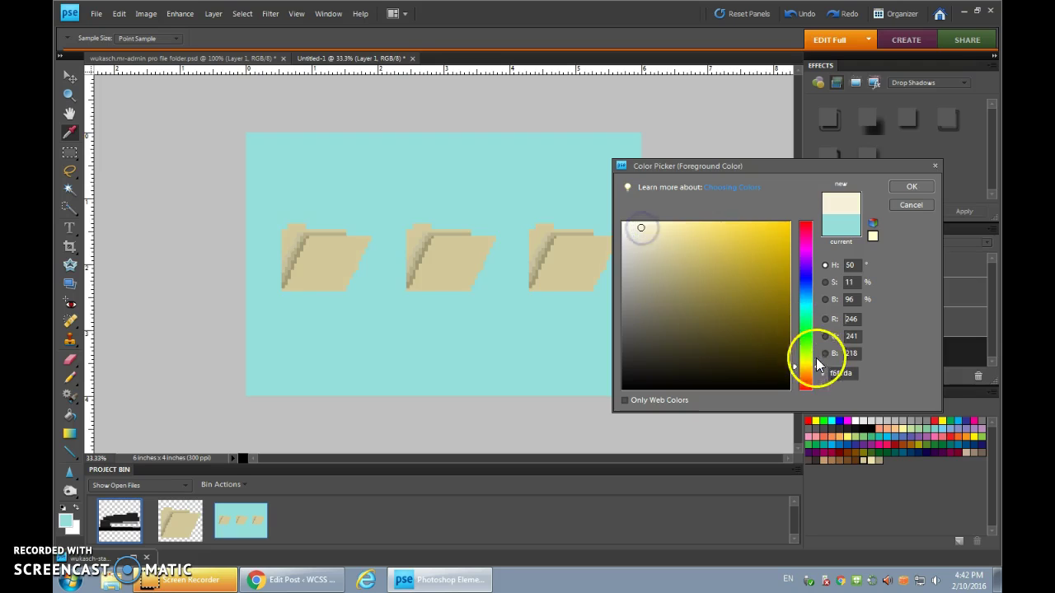
pyautogui.moveTo(816, 365); pyautogui.dragTo(816, 306)
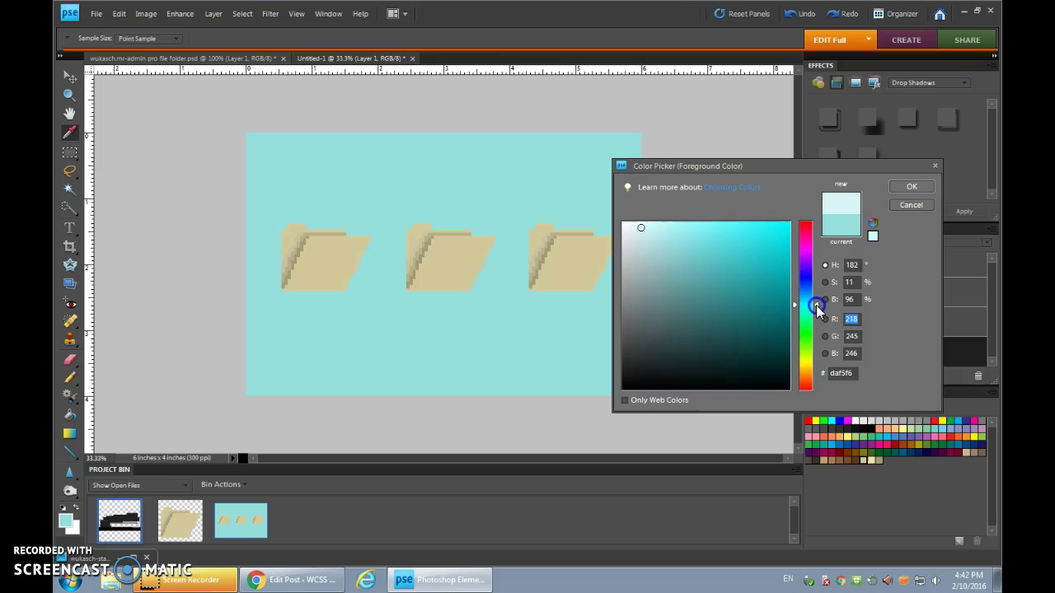
pyautogui.click(913, 186)
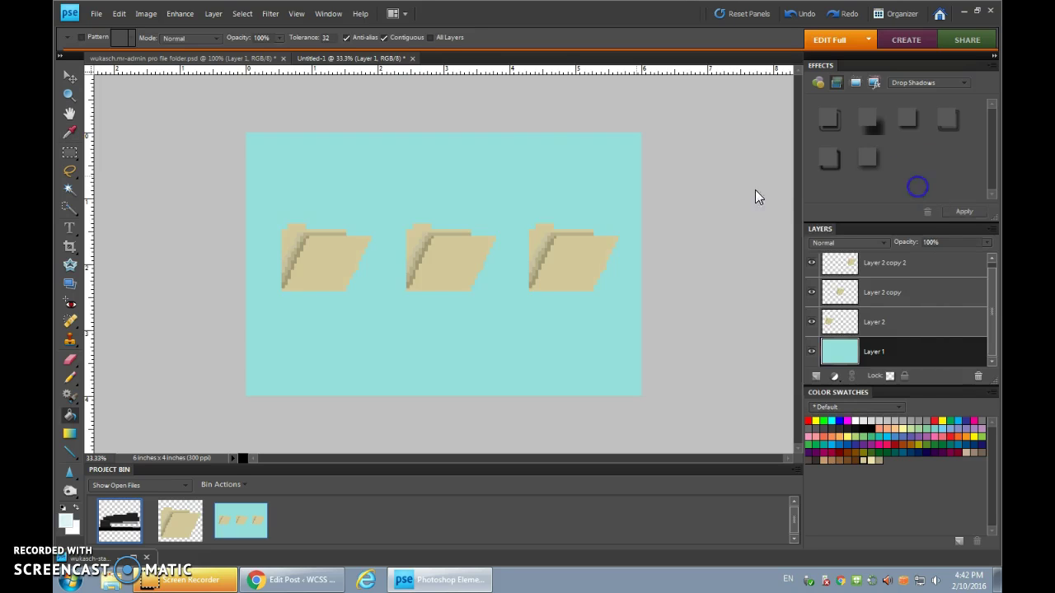
pyautogui.press('k')
pyautogui.click(487, 177)
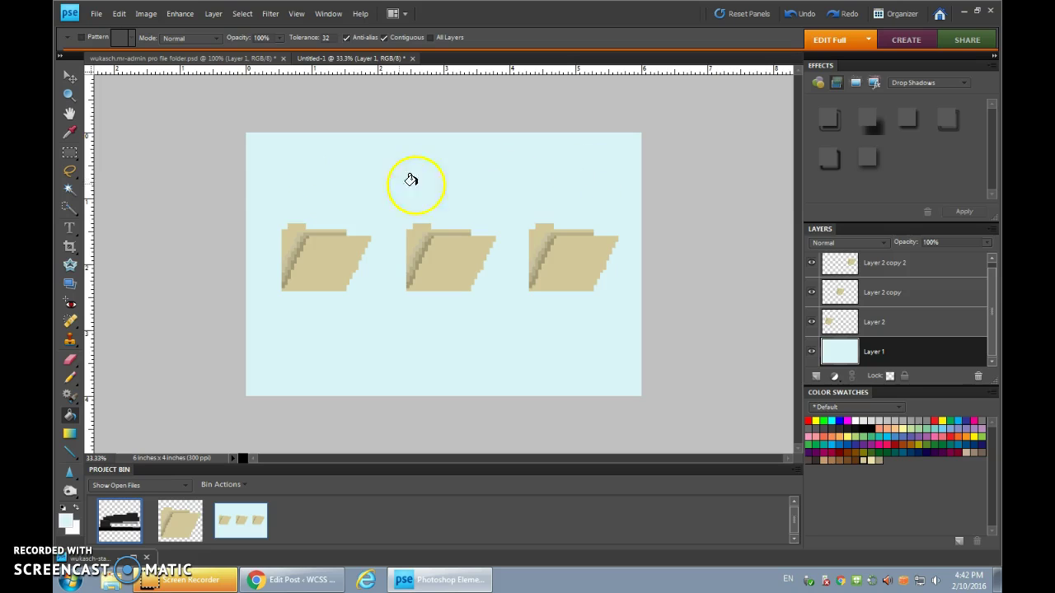
# - Save the card under a new front-card file name in Photoshop (*.PSD) format
pyautogui.click(97, 14)
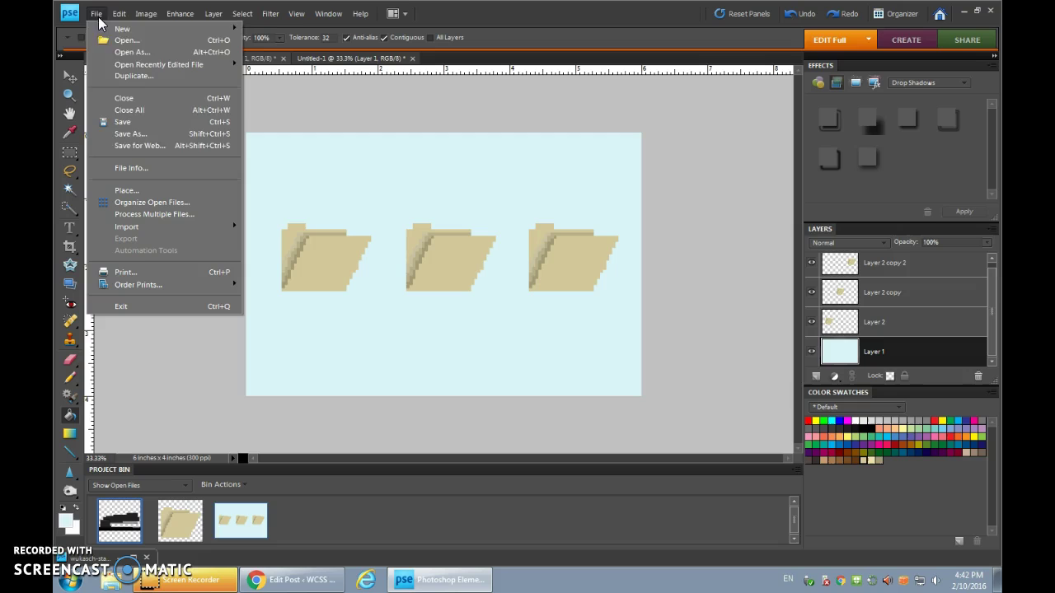
pyautogui.click(134, 134)
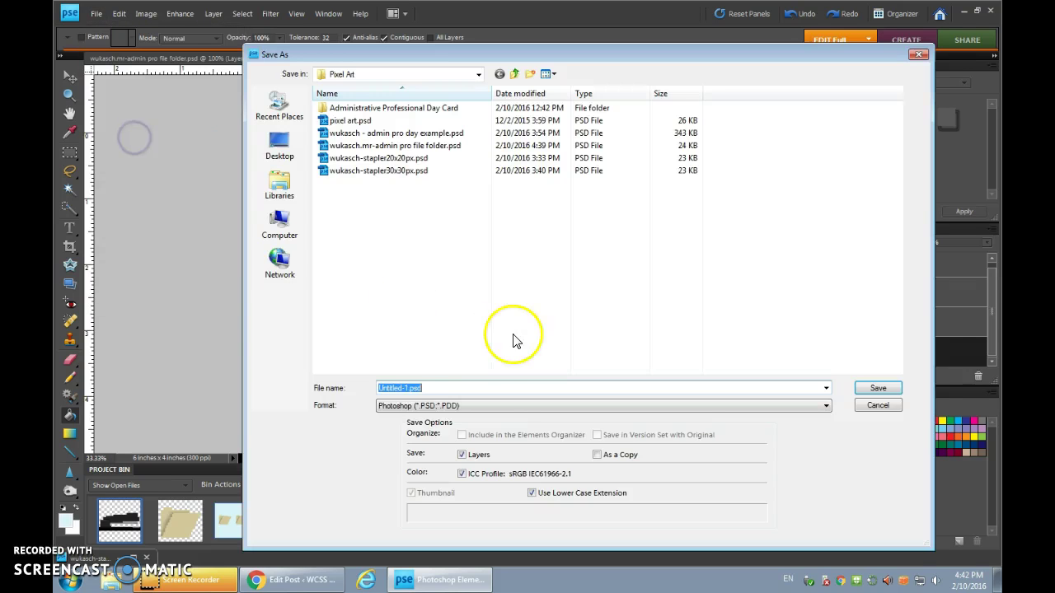
pyautogui.click(408, 388)
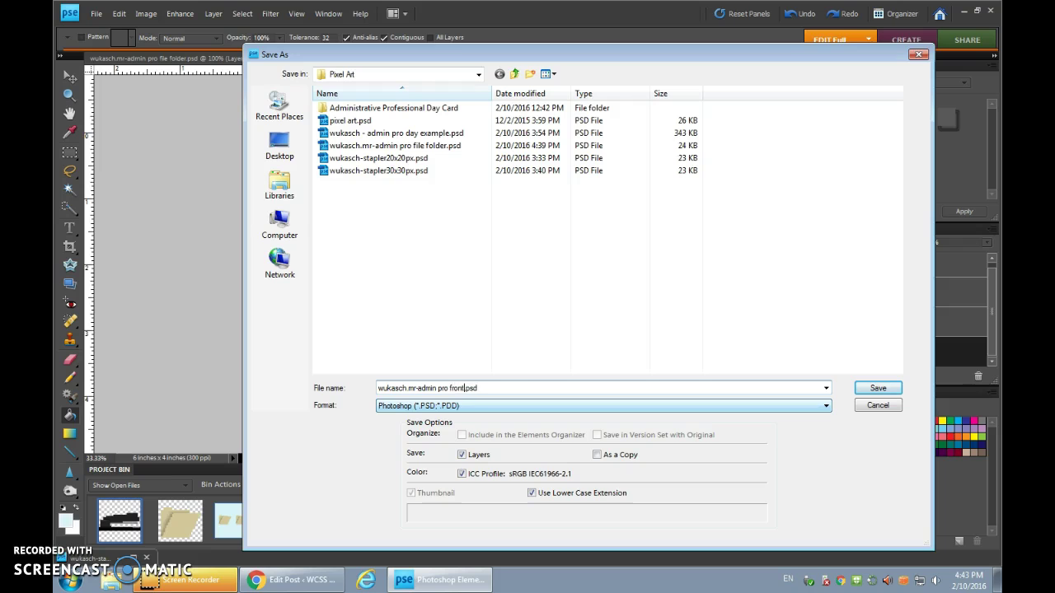
pyautogui.click(878, 389)
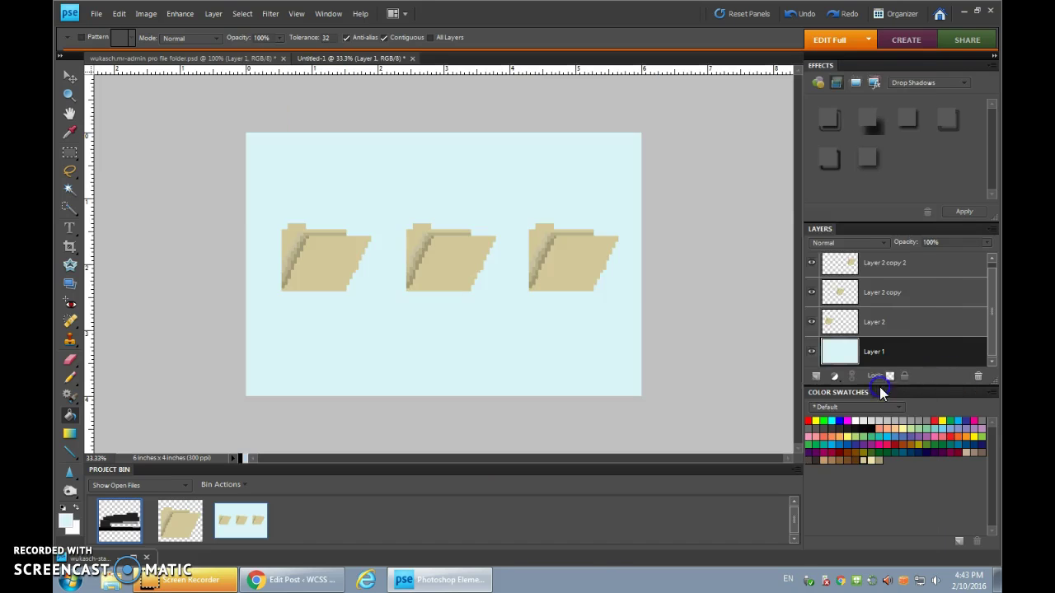